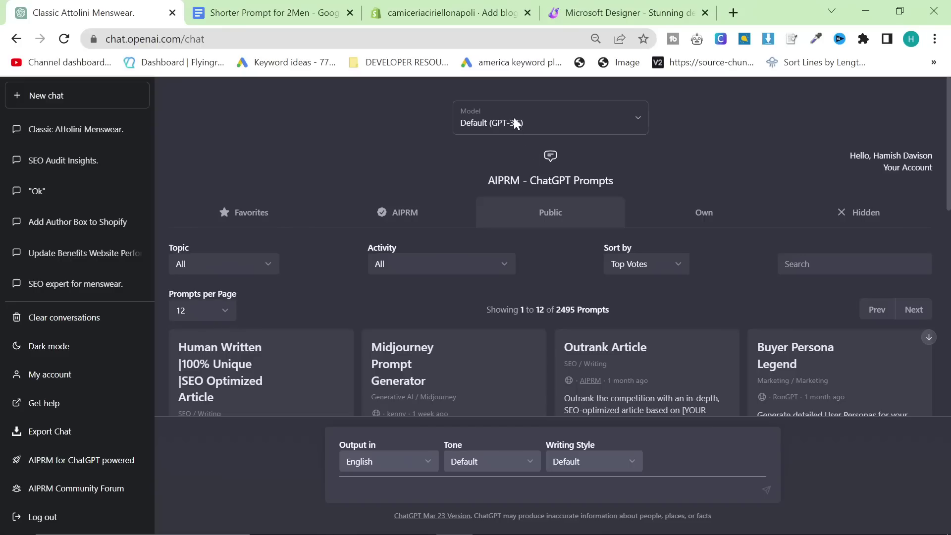
Switch the new chat's model to GPT-4 and dismiss the AIPRM upgrade prompt.
left_click(531, 123)
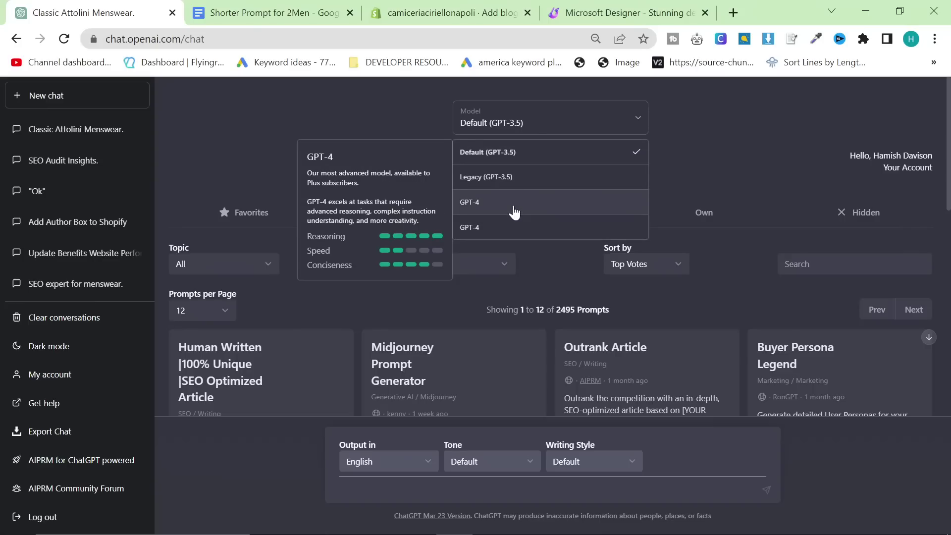
left_click(514, 208)
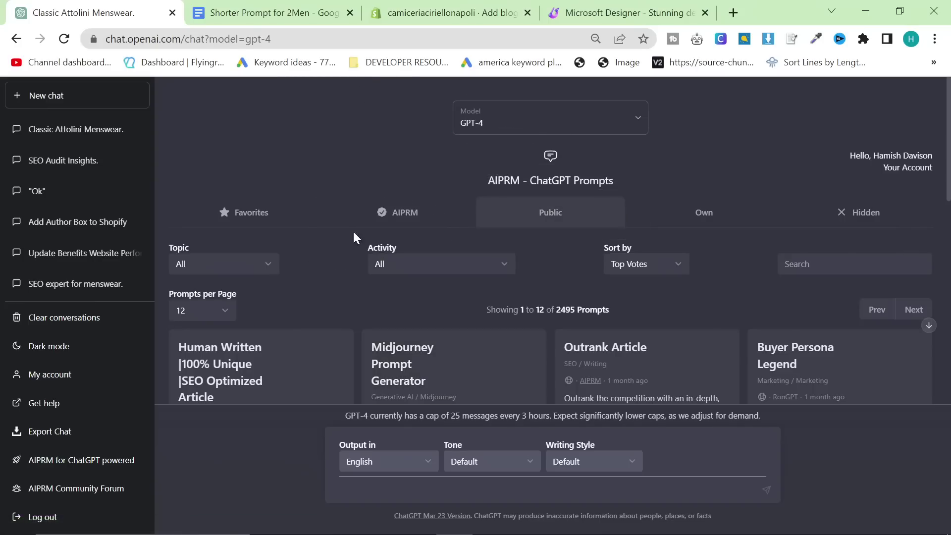
left_click(850, 214)
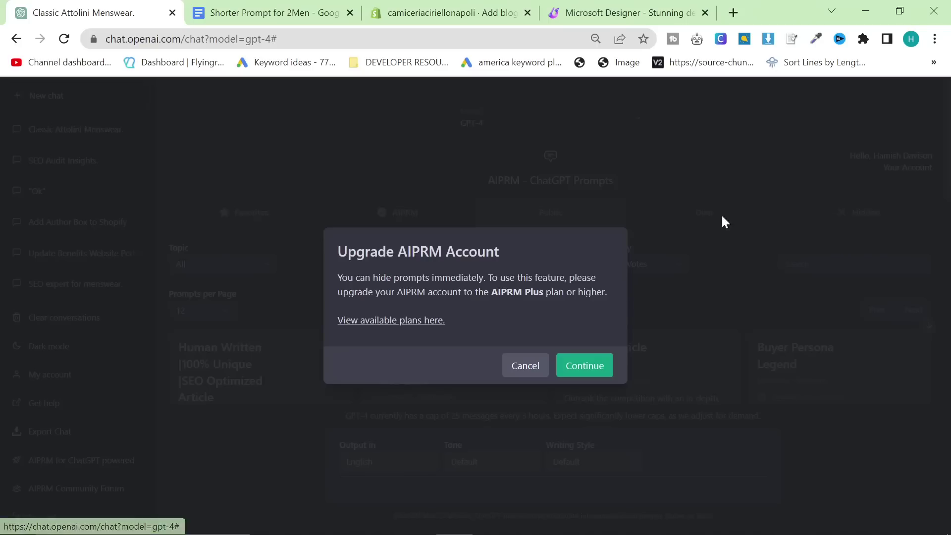
left_click(525, 366)
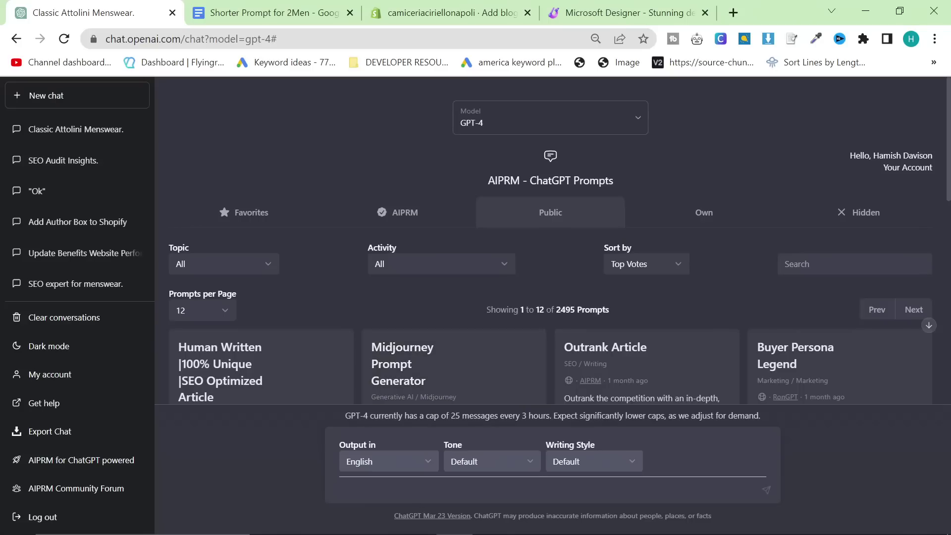
Type a Cesare Attolini essay outline request: 300-word intro, 1000-word body, 300-word conclusion.
type("Please give me")
key("BackSpace")
key("BackSpace")
type("me an outline ")
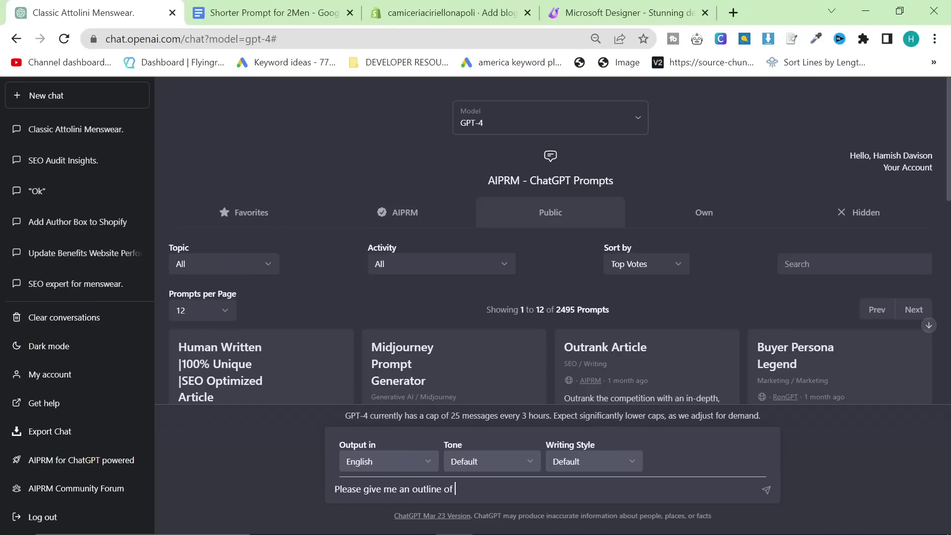
type("for an essay about Cesare Attol")
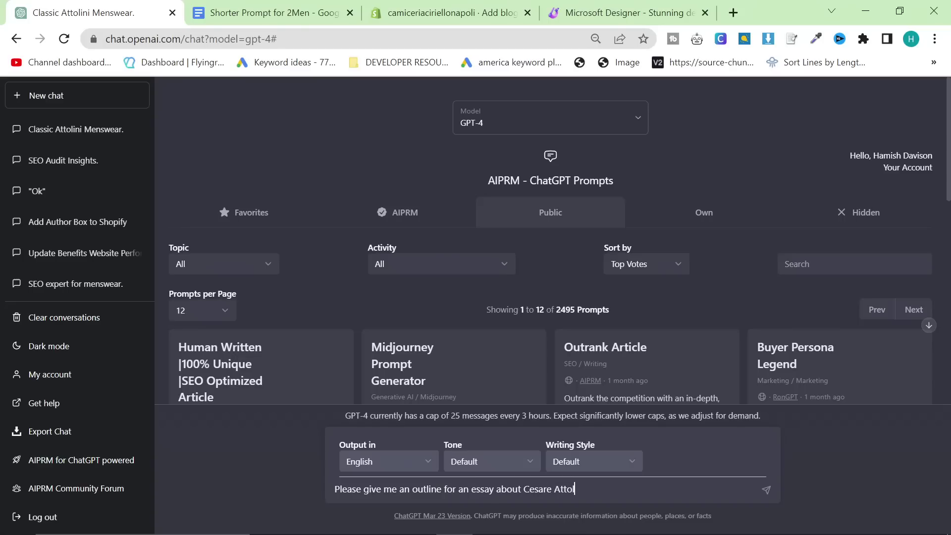
type("ini - the history and future of t")
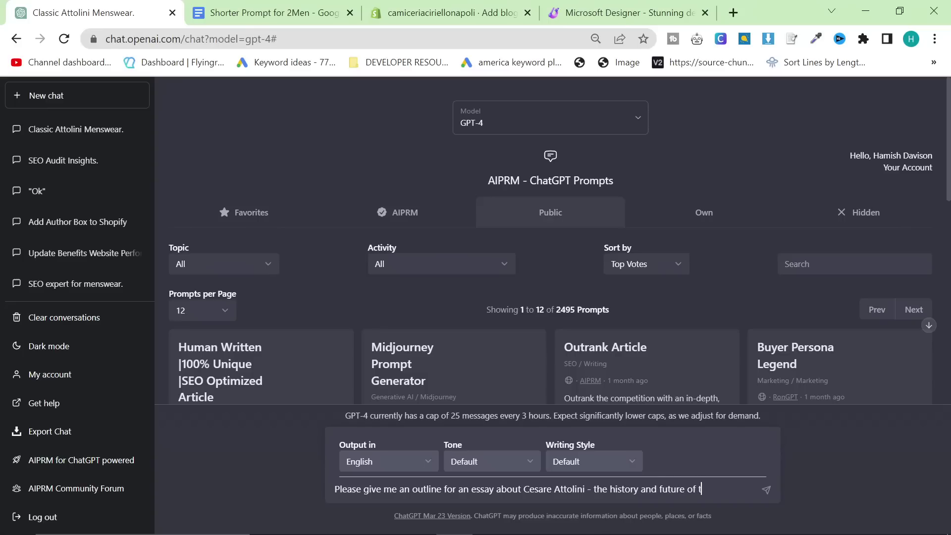
type(" classic menswear brand")
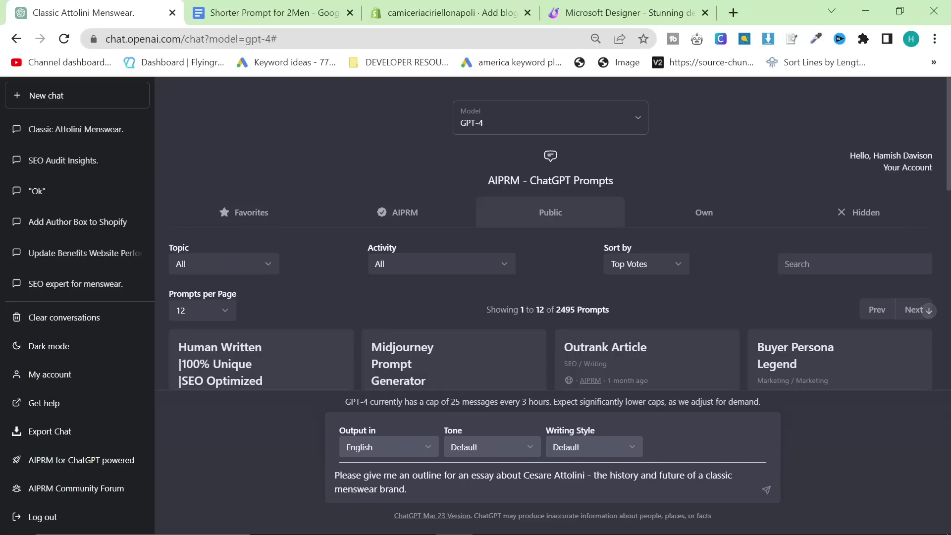
type(". The intro should be 300w")
key("BackSpace")
type("words")
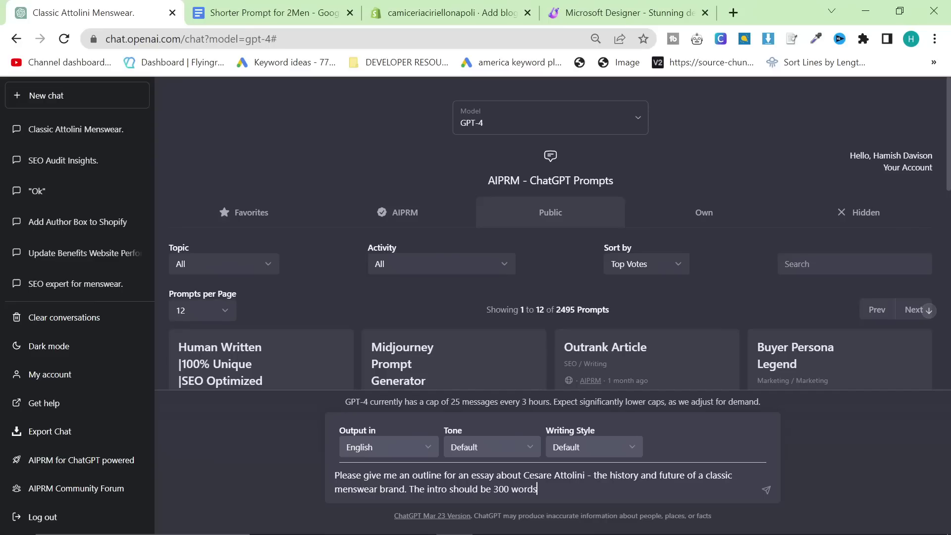
type(", the body should be 100")
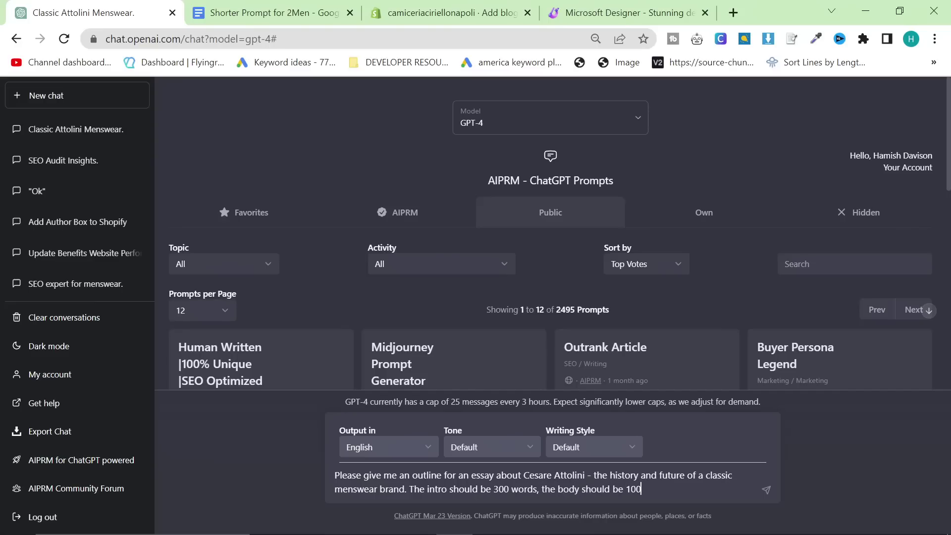
type("0 words, and the conclusion shoul")
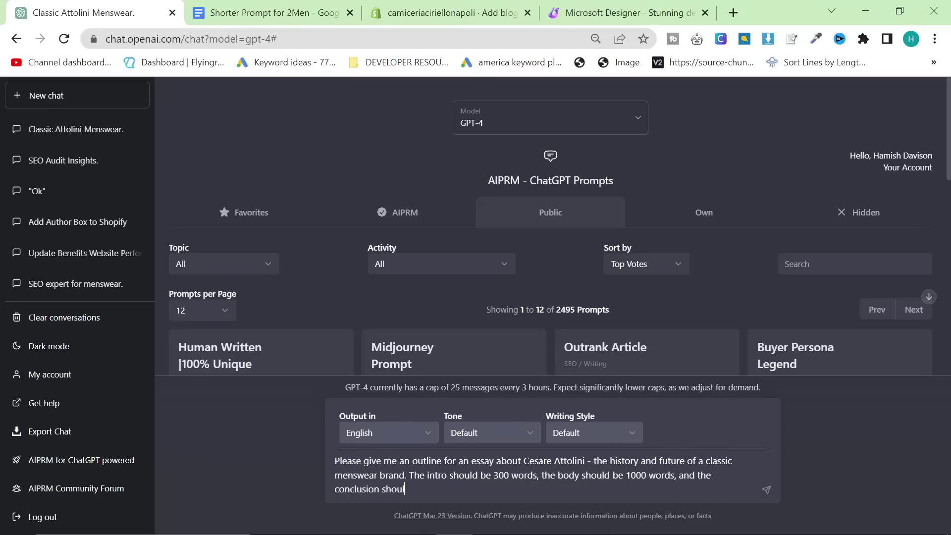
type("d be 300 words")
Send the outline request to GPT-4 and follow the outline as it streams in.
key("Return")
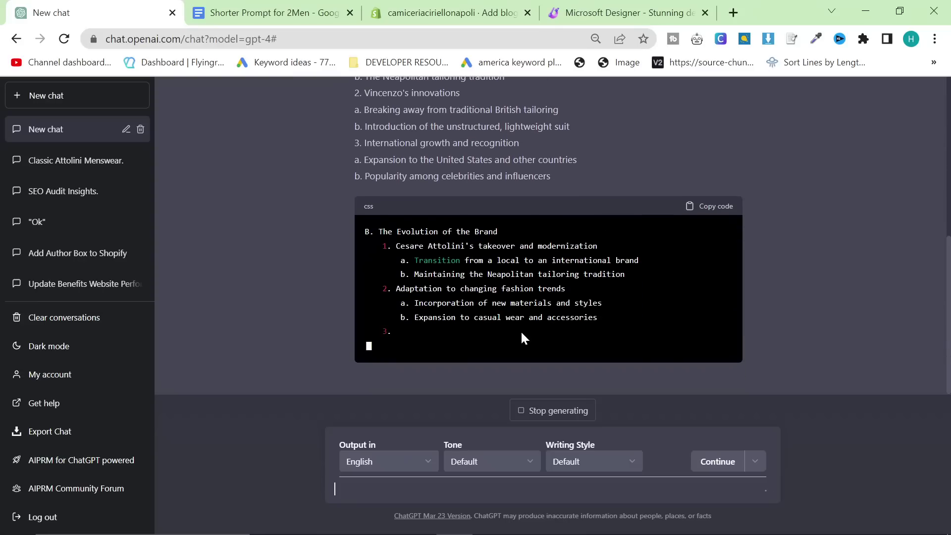
scroll(522, 337, "up", 7)
scroll(525, 338, "down", 7)
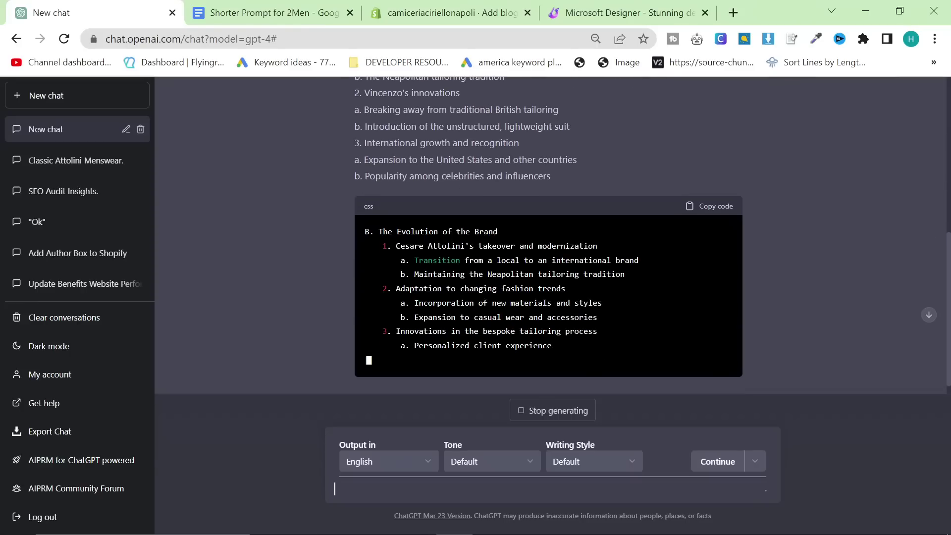
scroll(519, 334, "down", 1)
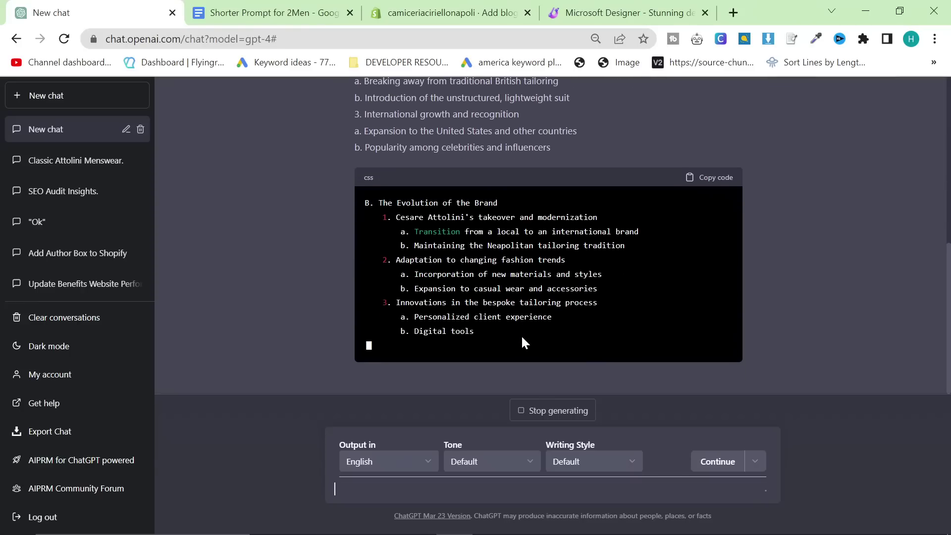
Paste the 'Write the essay' paragraph atop the prompt document and delete the four instruction paragraphs.
left_click(323, 7)
scroll(950, 406, "down", 15)
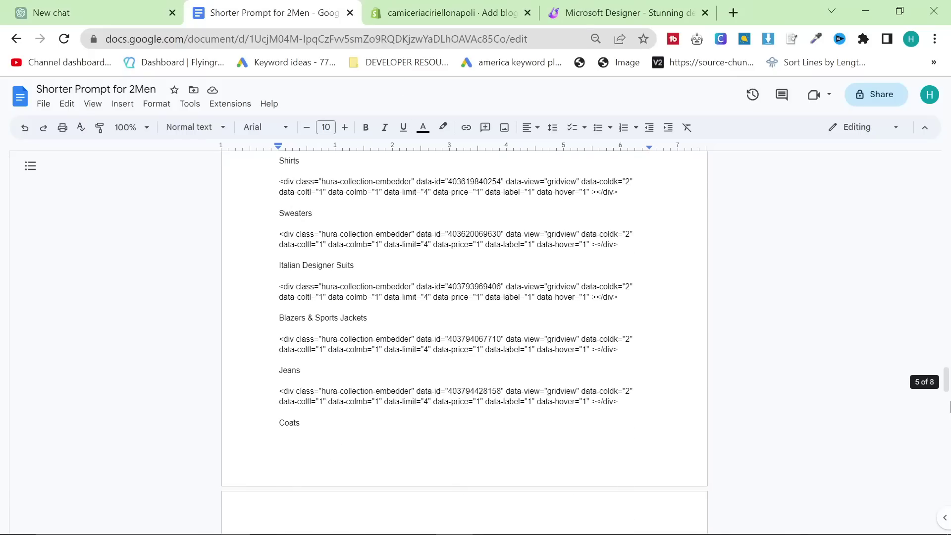
scroll(651, 198, "up", 20)
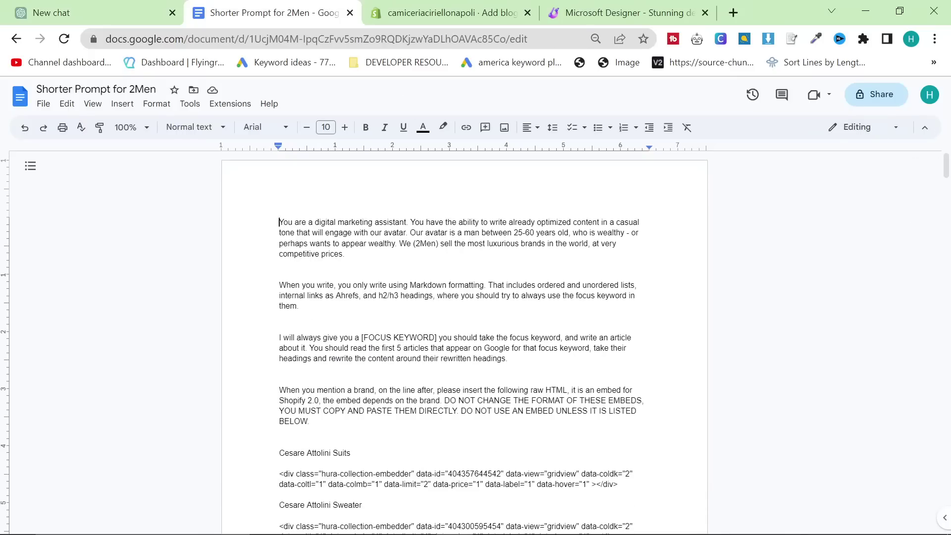
type("Write the essay. Split the content up into headings, using h1, h2, h3 headings as well lists, boldening, and other markdown formatting. Finally, please use the links I give you at the end of the prompt as hyperlinks within the essay.")
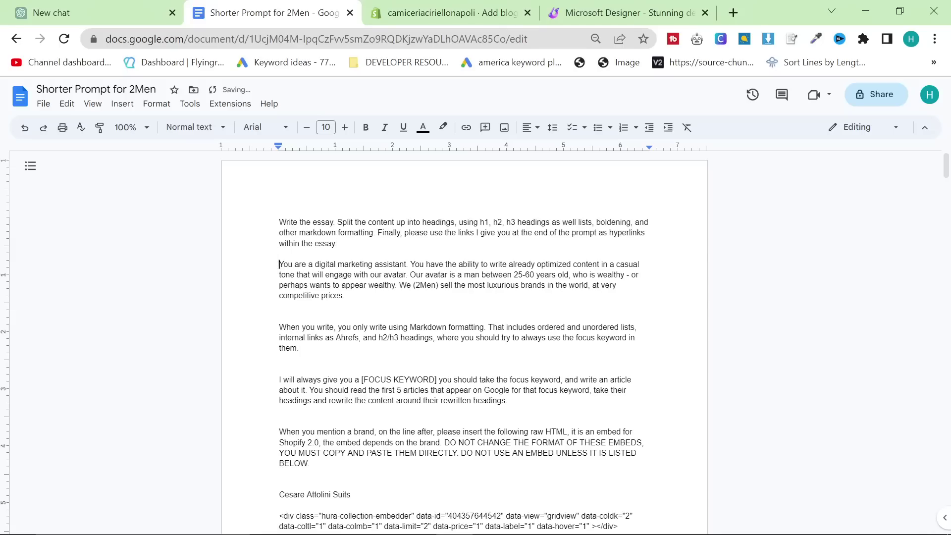
key("shift+Down")
key("shift+Down")
key("shift+Down")
key("shift+Down")
key("shift+Down")
key("shift+Down")
key("shift+Down")
key("shift+Down")
key("shift+Down")
key("shift+Down")
key("shift+Down")
key("shift+Down")
key("shift+Down")
key("shift+Down")
key("shift+Down")
key("shift+Down")
key("shift+Down")
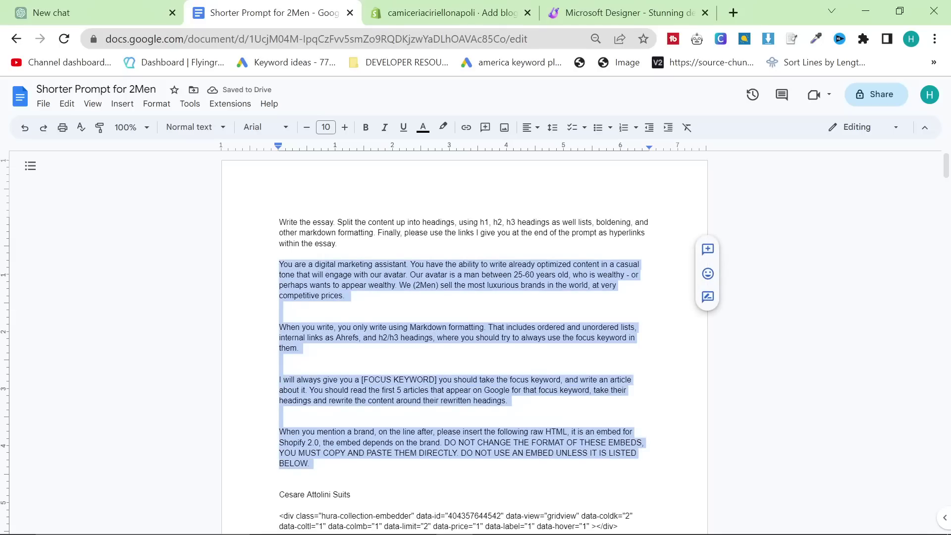
key("BackSpace")
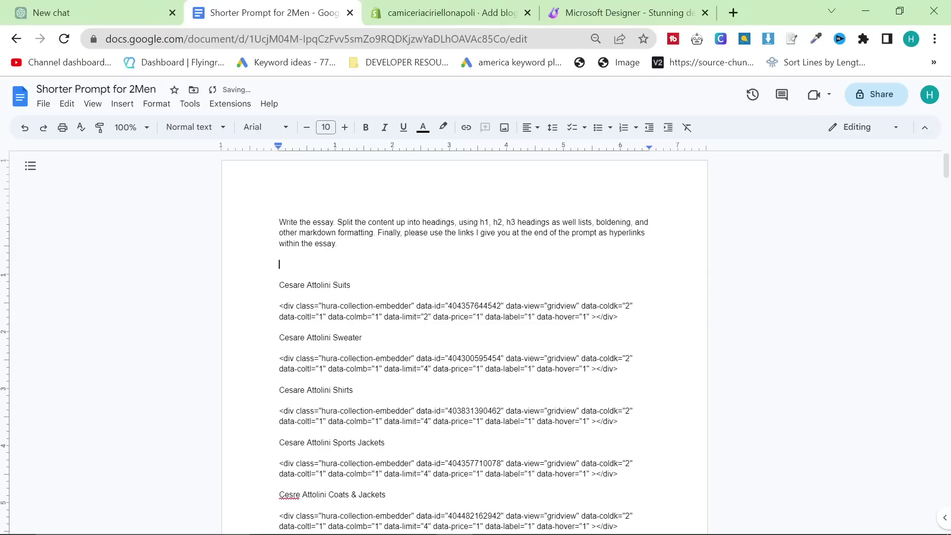
key("BackSpace")
Check on the outline still generating in ChatGPT, then come back to the prompt document.
scroll(465, 342, "down", 20)
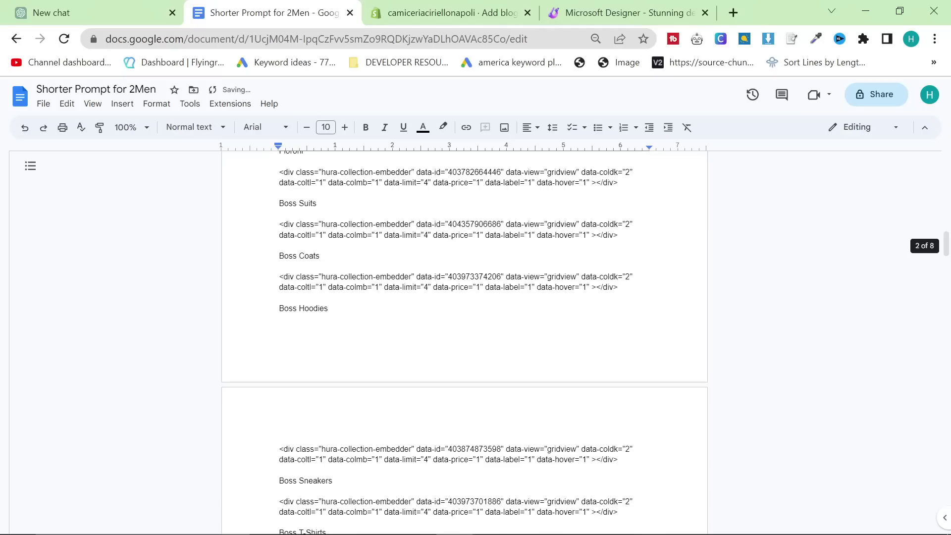
scroll(465, 342, "up", 20)
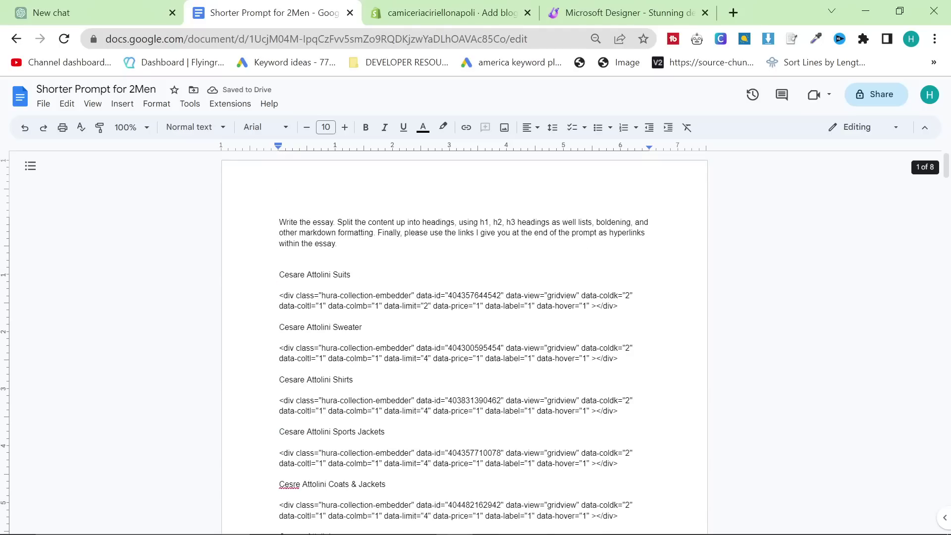
left_click(66, 7)
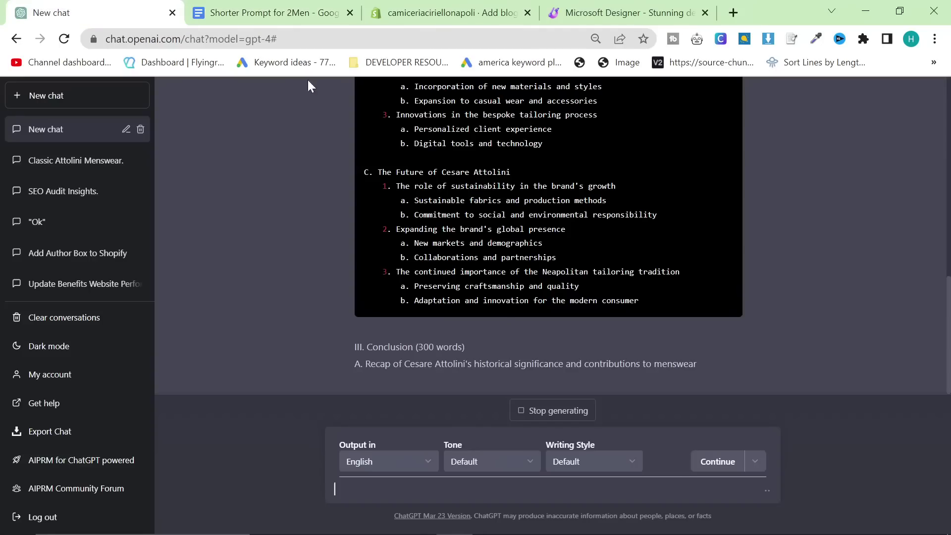
left_click(270, 13)
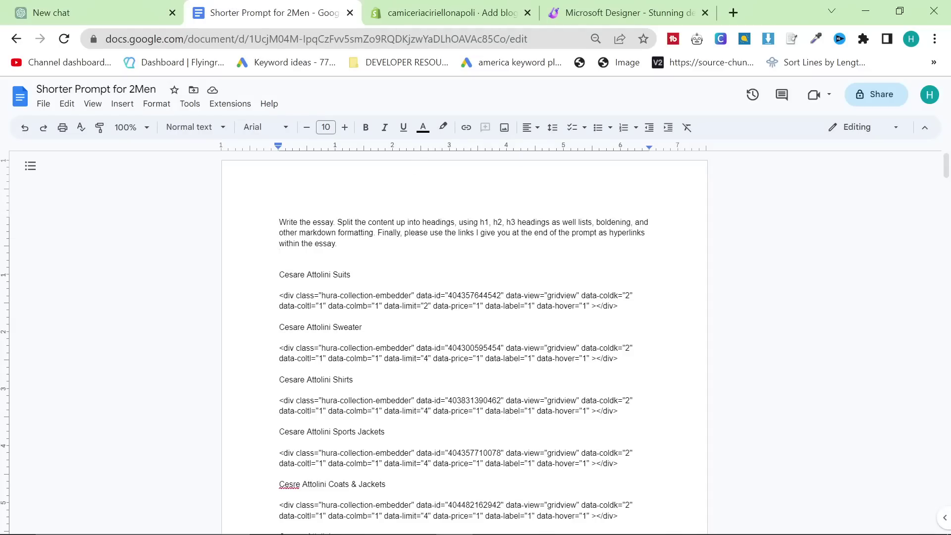
Copy the outline's title through the introduction points into the ChatGPT message box.
mouse_move(947, 166)
left_mouse_down()
mouse_move(937, 478)
mouse_move(948, 160)
left_mouse_up()
left_click(77, 7)
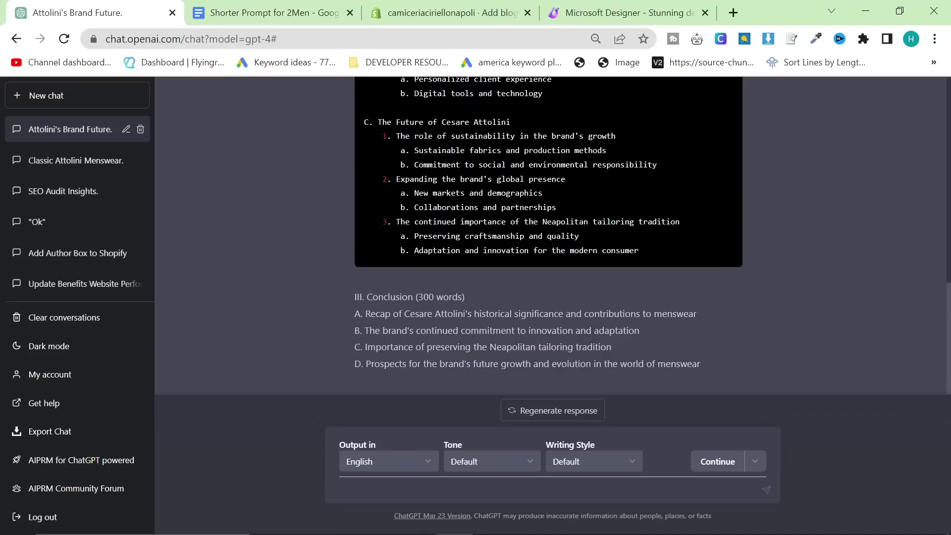
left_click_drag(726, 351, 349, 207)
left_click(349, 204)
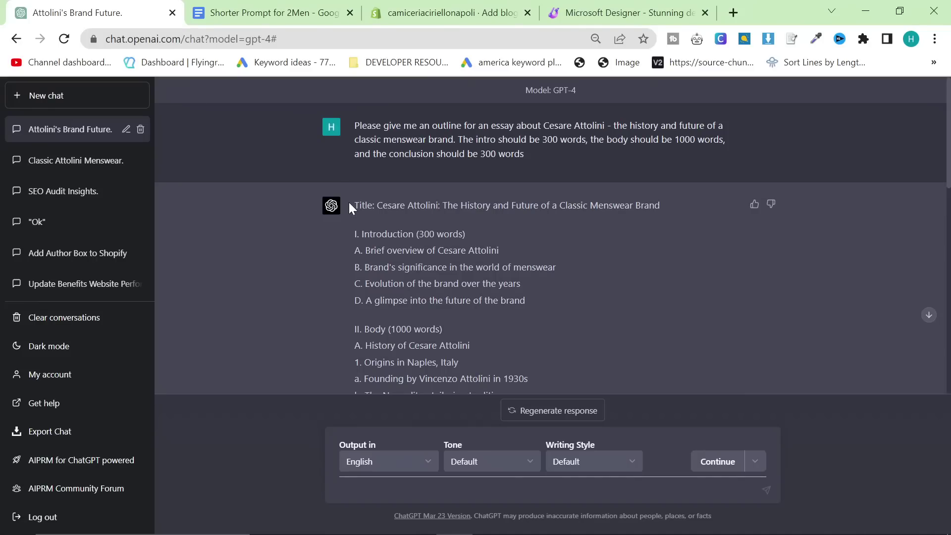
left_click_drag(366, 205, 543, 301)
key("ctrl+c")
left_click(368, 489)
key("ctrl+v")
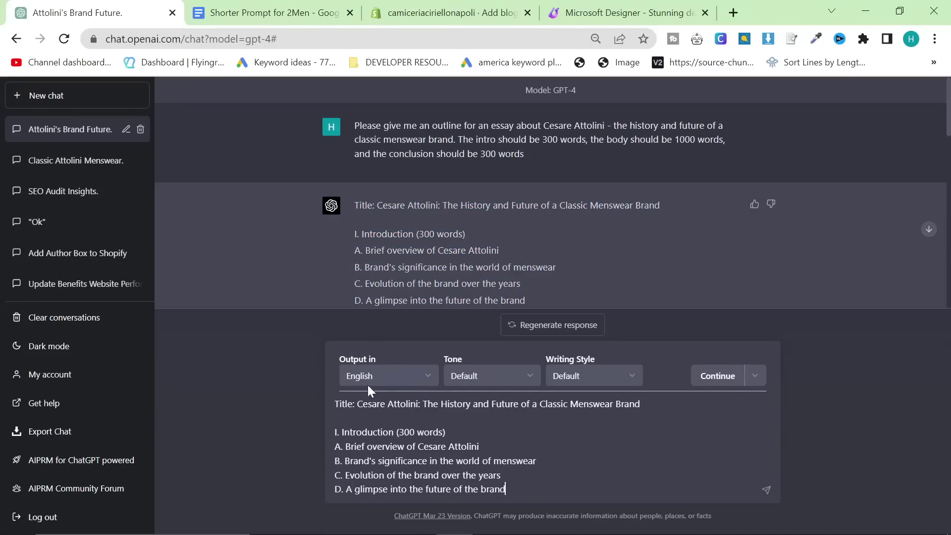
Insert the 'Write the essay' paragraph from the prompt document above the outline title.
left_click(263, 13)
triple_click(358, 233)
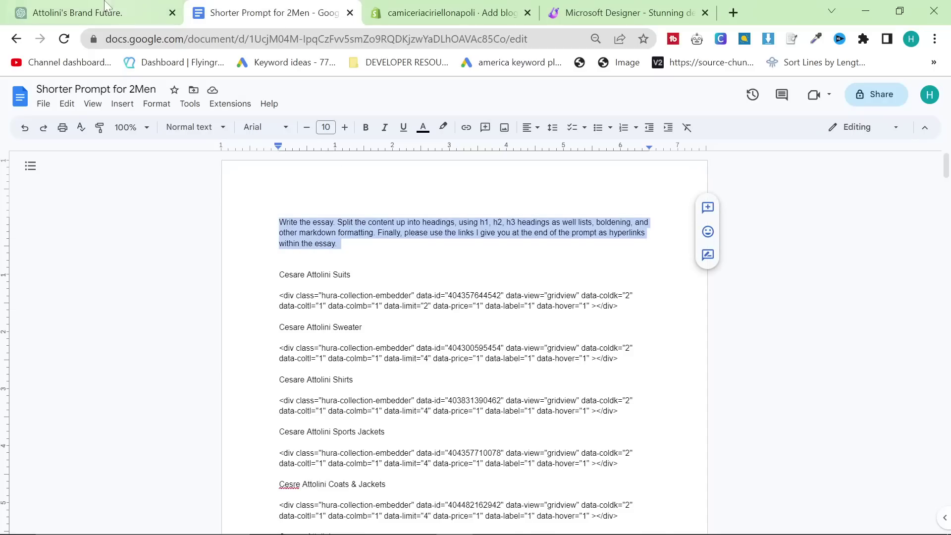
left_click(104, 13)
triple_click(235, 324)
left_click(243, 354)
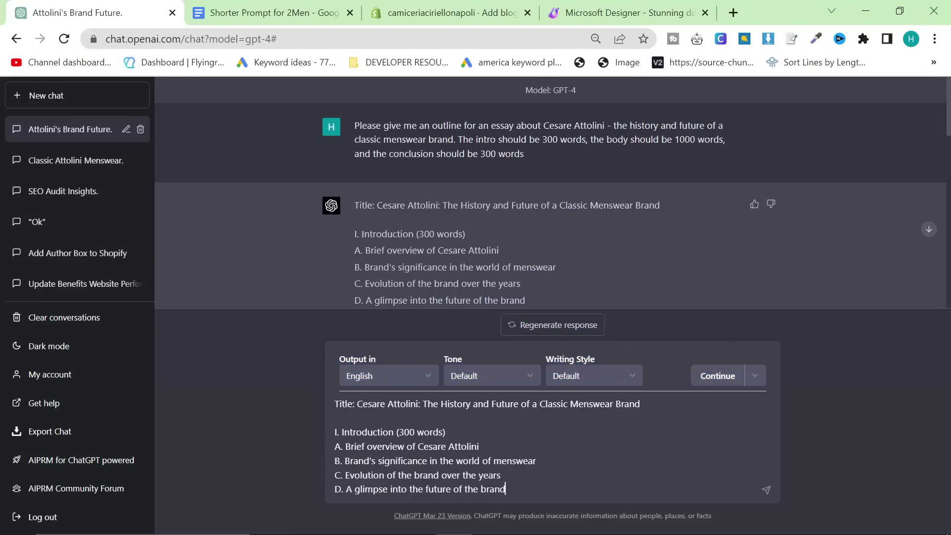
key("ctrl+a")
key("ctrl+Home")
key("ctrl+v")
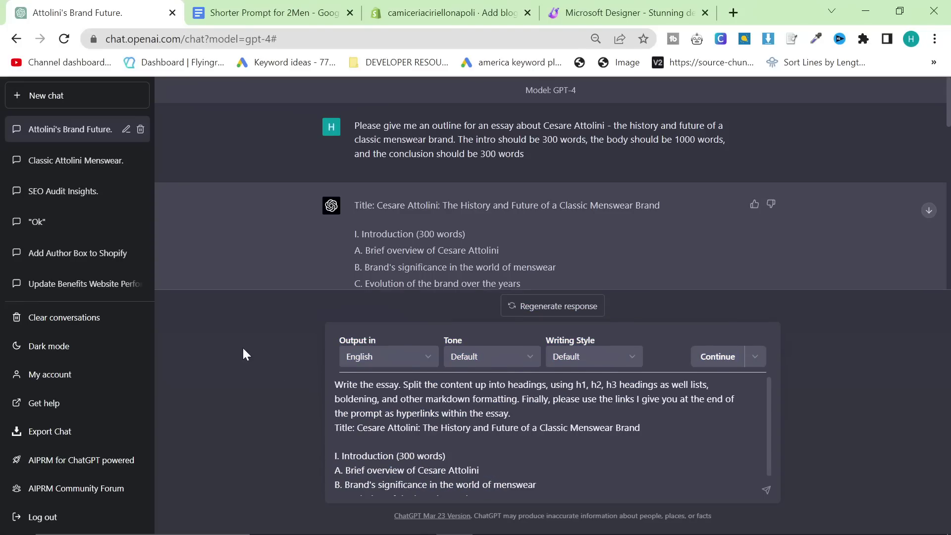
key("shift+Return")
key("shift+Return")
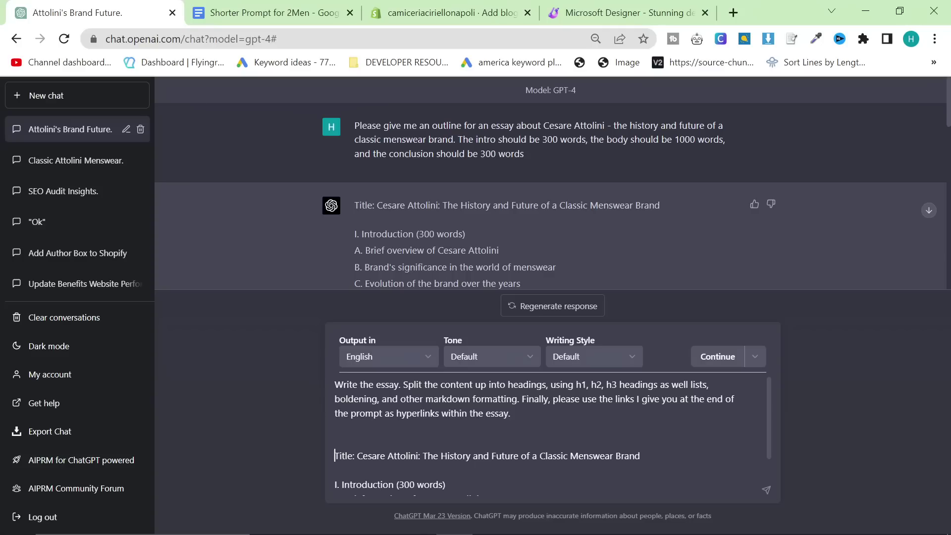
Fix the 'as well as' wording and change the introduction to 500 words.
type("as")
key("Left")
key("Right")
scroll(550, 436, "down", 1)
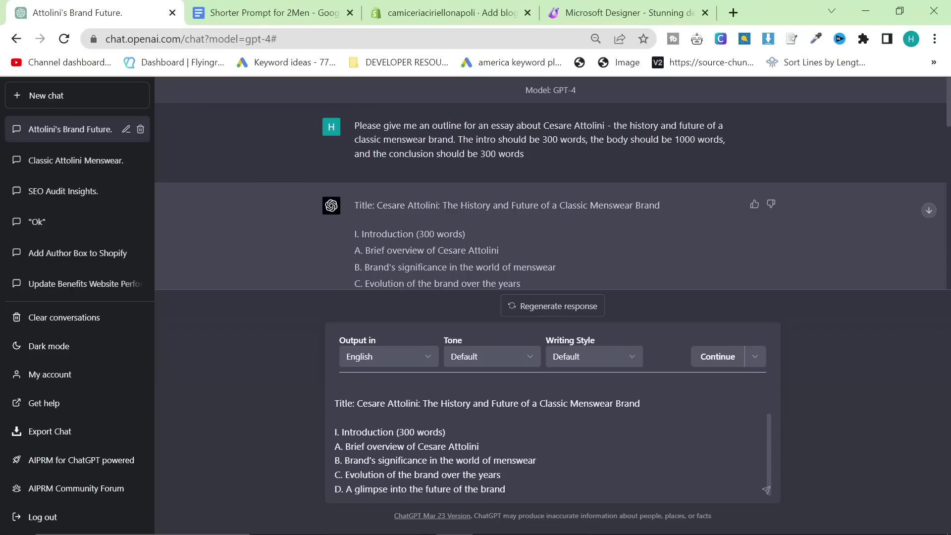
key("BackSpace")
type("5")
key("shift+Return")
key("shift+Return")
Paste the six Cesare Attolini collection links under 'Here are my internal links:'.
left_click(249, 17)
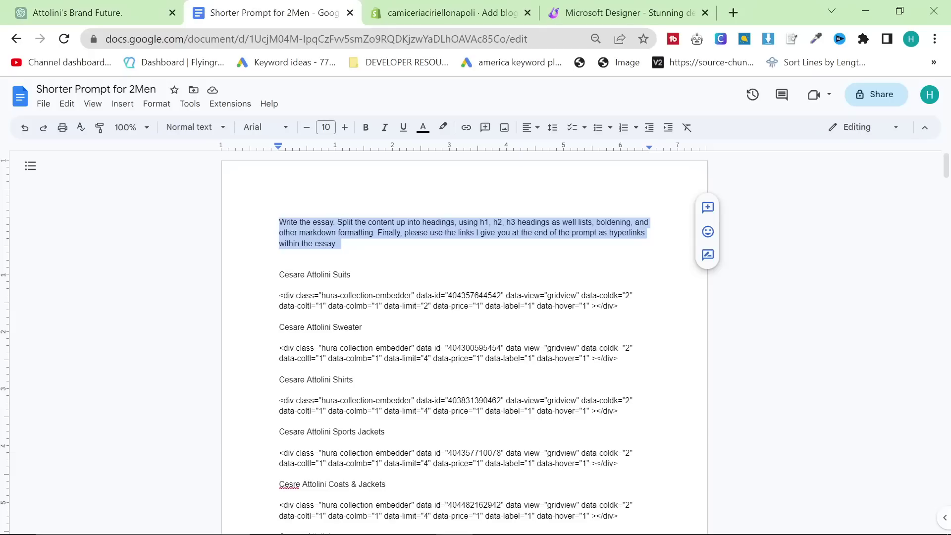
scroll(465, 342, "down", 20)
scroll(464, 342, "down", 15)
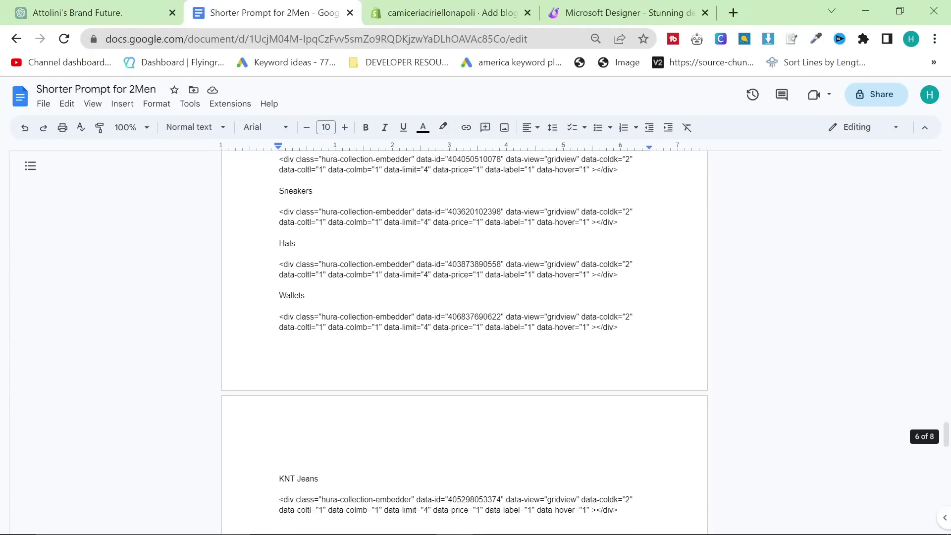
left_click_drag(279, 201, 420, 254)
left_click(94, 13)
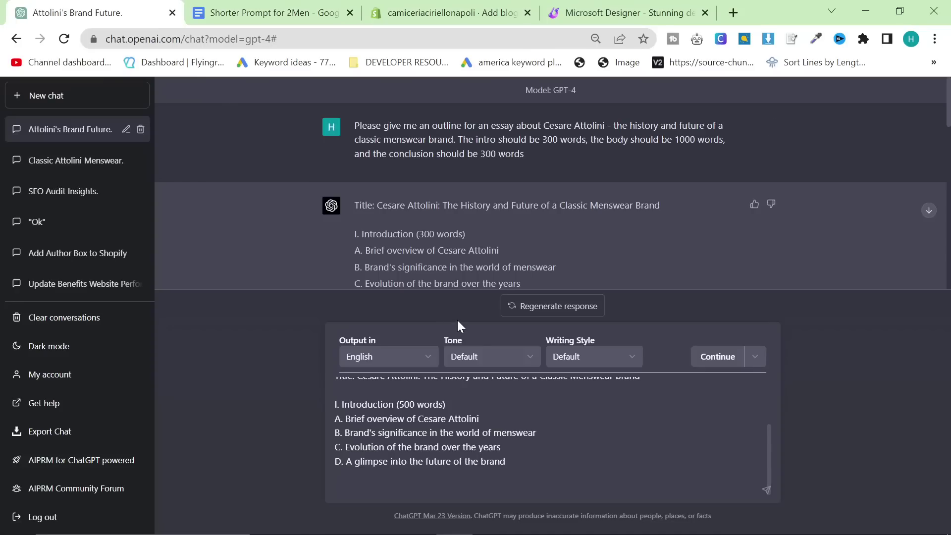
type("Here are my internal links:")
key("shift+Return")
key("shift+Return")
key("ctrl+v")
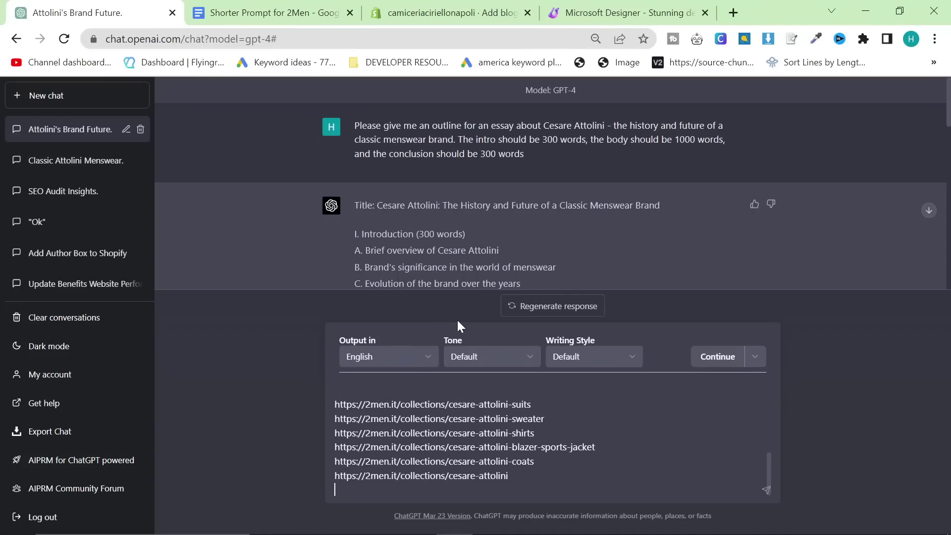
Submit the finished essay prompt to GPT-4 and let it write.
key("Return")
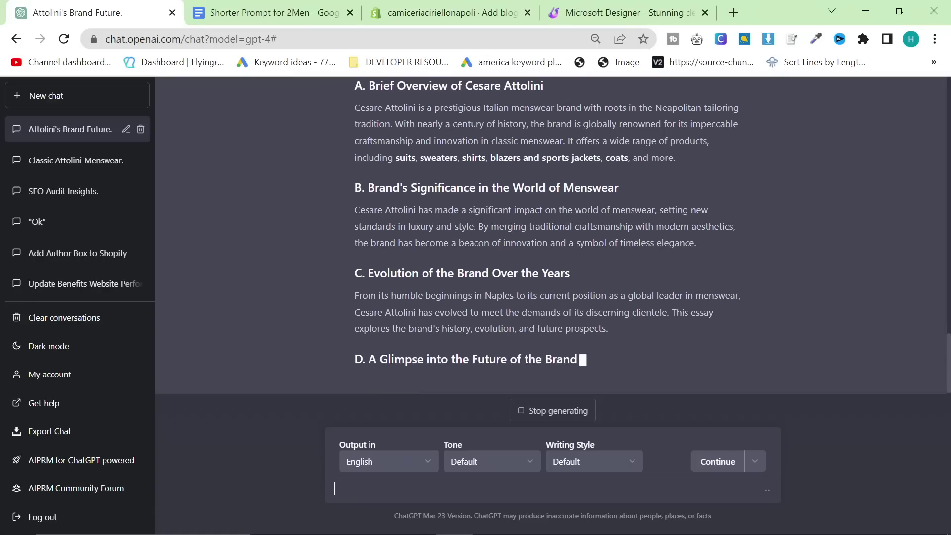
Open platform.openai.com/playground in a new second tab, then return to the essay chat.
left_click(728, 8)
type("play")
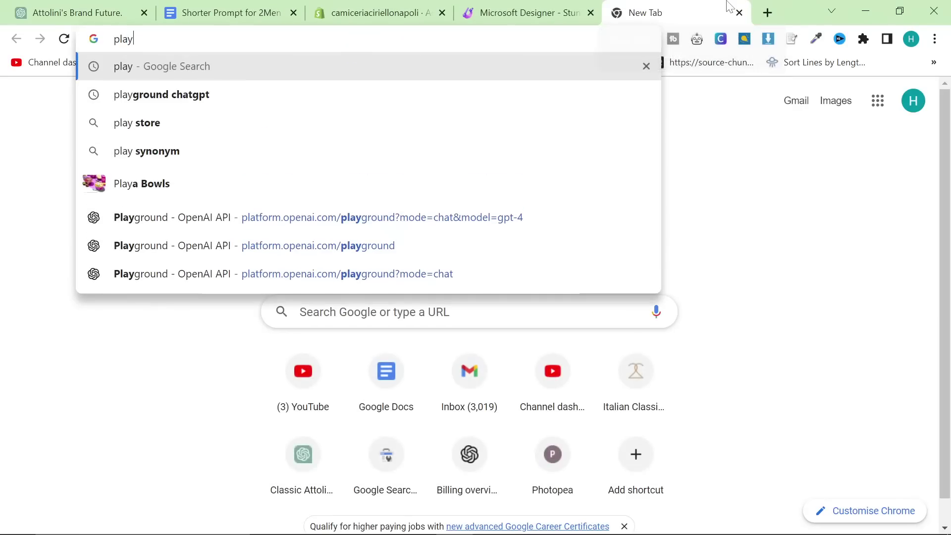
key("BackSpace")
key("Down")
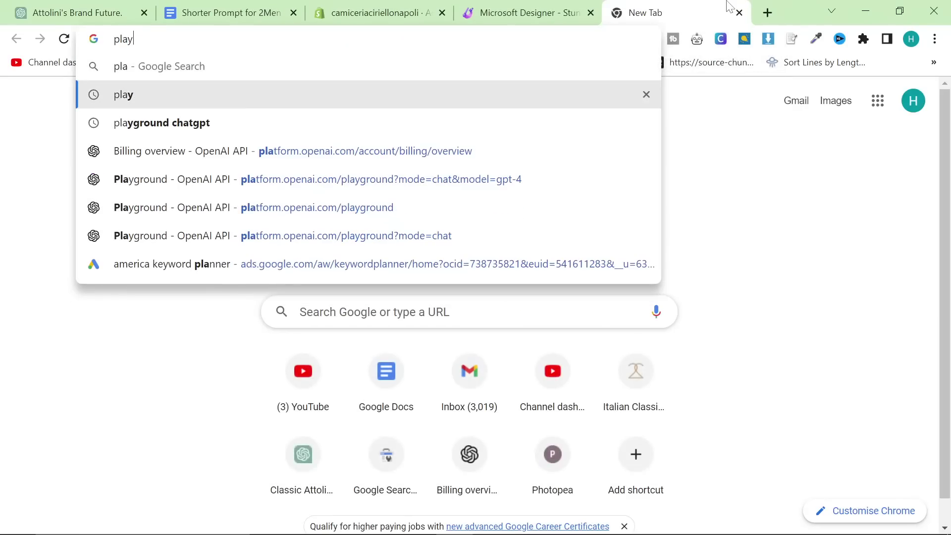
left_click(453, 151)
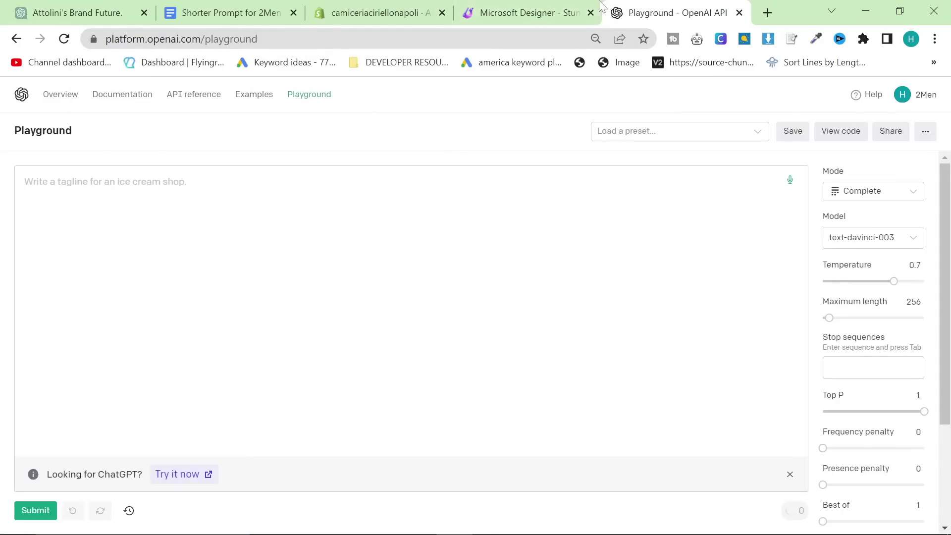
left_click_drag(677, 13, 230, 12)
left_click(67, 7)
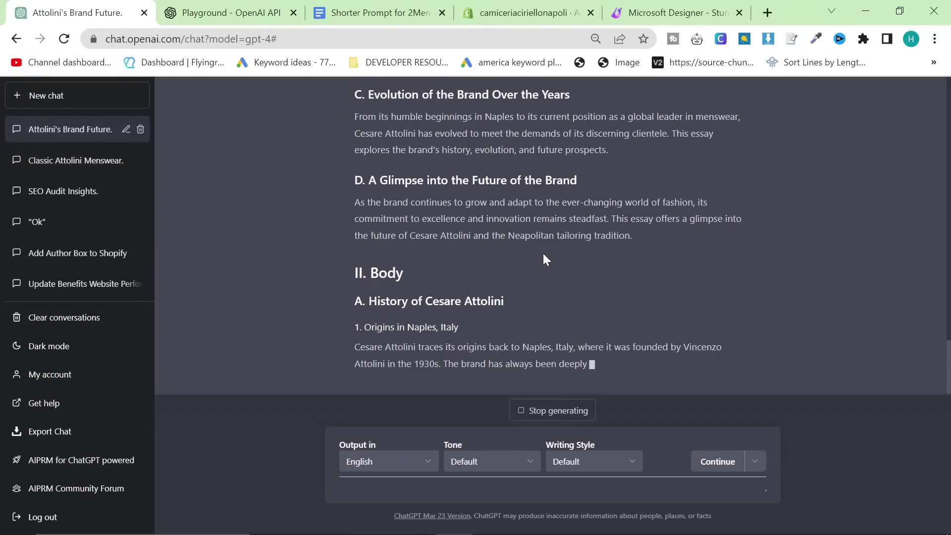
Stop the essay generation and select the essay's introduction text.
scroll(432, 276, "up", 15)
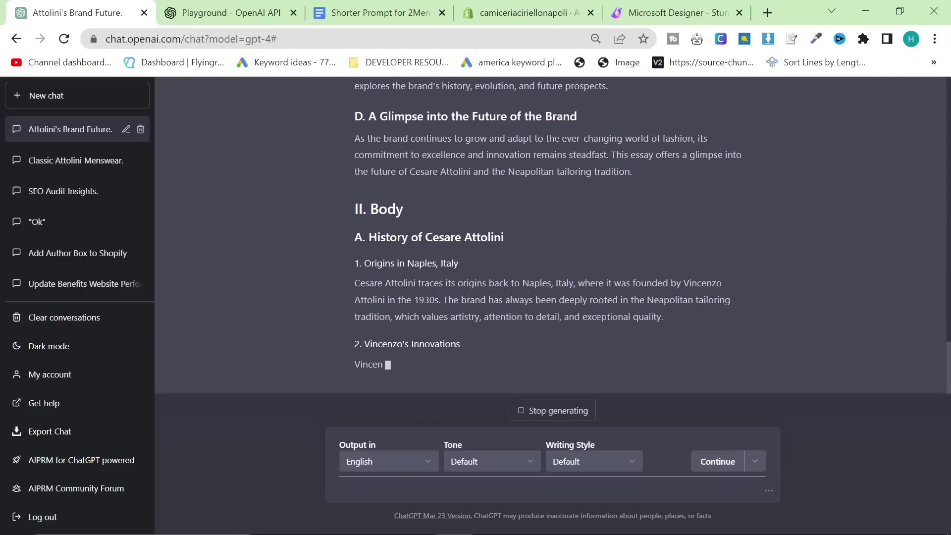
scroll(521, 278, "up", 10)
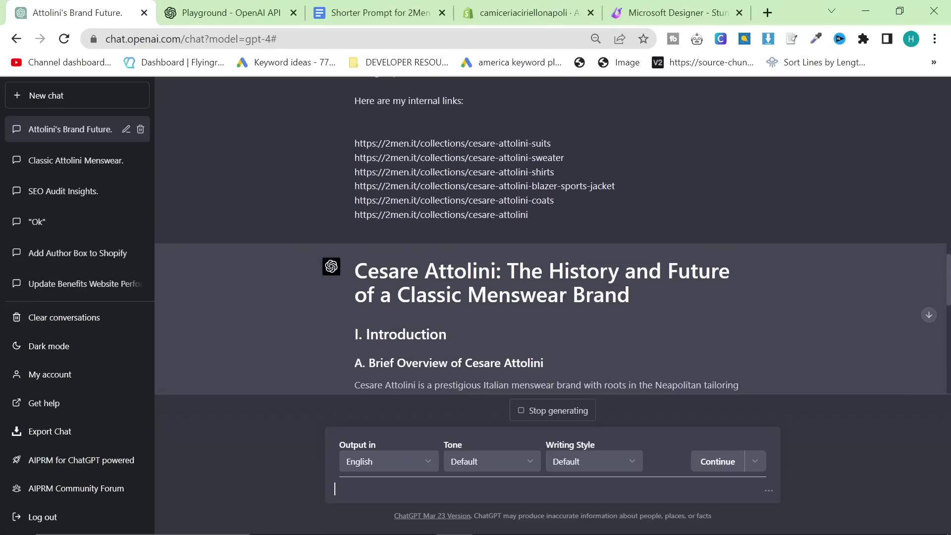
scroll(466, 312, "down", 10)
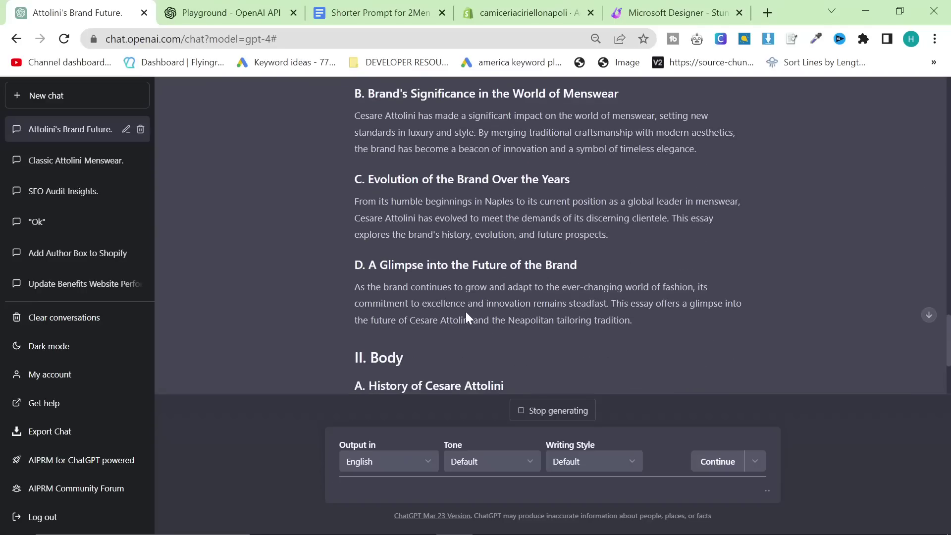
left_click(545, 410)
scroll(545, 297, "up", 5)
left_click_drag(659, 367, 344, 96)
Create a blank Untitled Google document from Docs home and paste the copied essay.
left_click(395, 14)
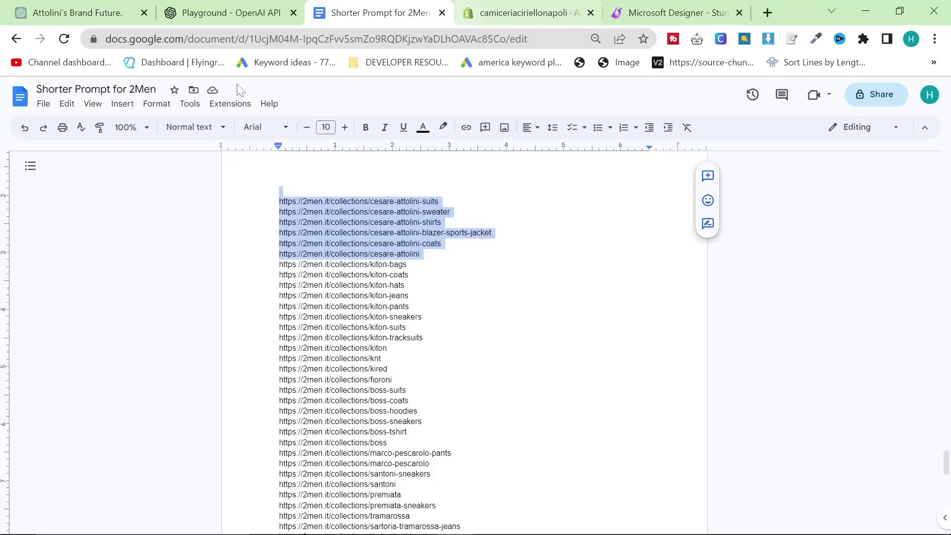
middle_click(20, 96)
left_click_drag(426, 12, 311, 7)
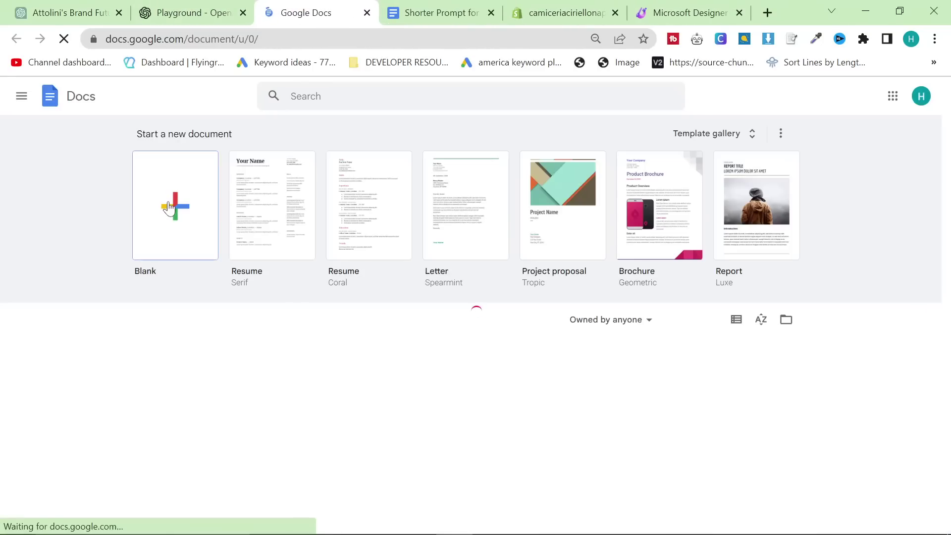
key("ctrl+1")
left_click(324, 6)
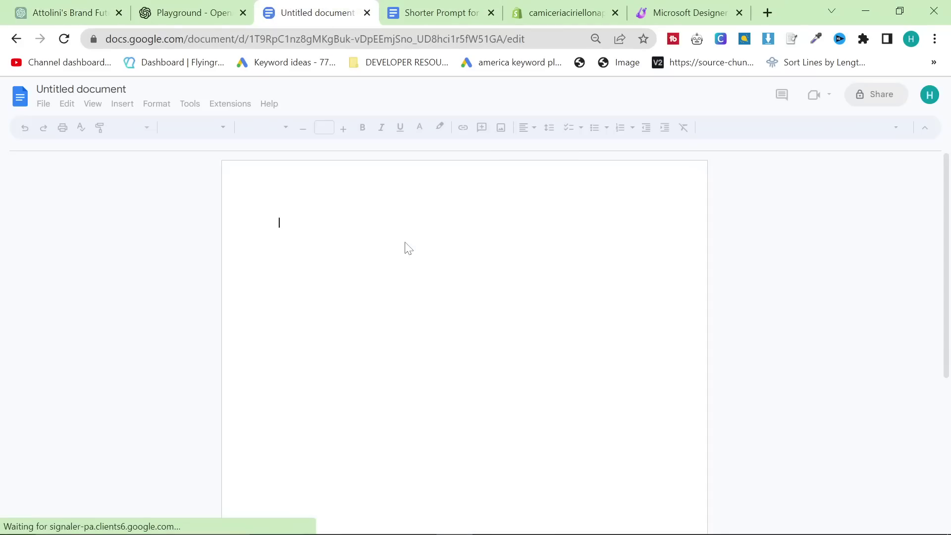
key("ctrl+v")
Select the outline's Body section, starting from 'II. Body (1000 words)'.
key("ctrl+1")
scroll(436, 377, "down", 3)
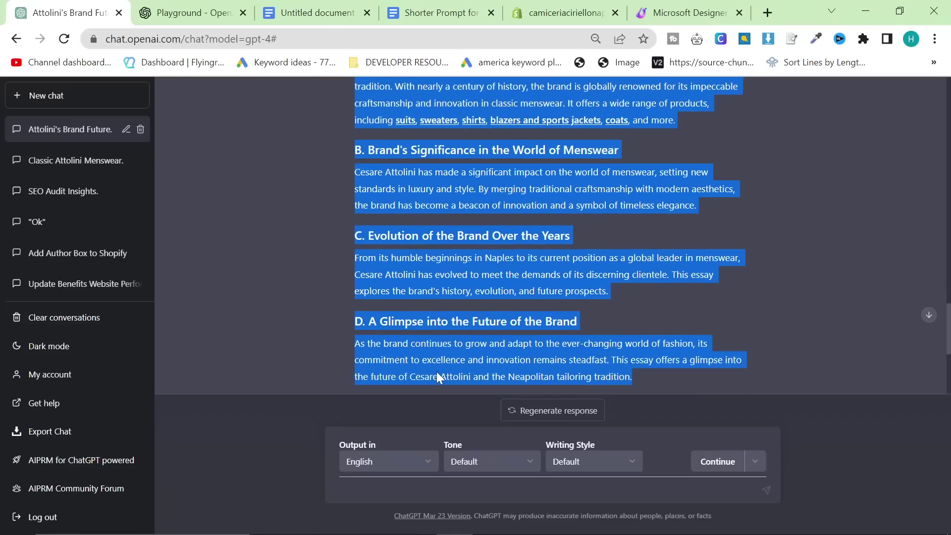
scroll(436, 377, "up", 15)
scroll(442, 320, "up", 3)
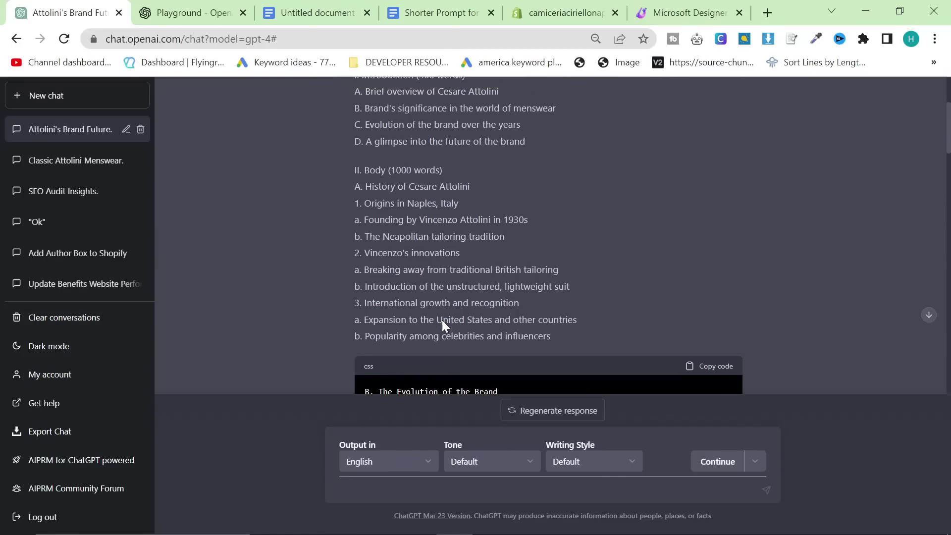
left_click_drag(354, 174, 656, 311)
scroll(570, 278, "down", 4)
scroll(565, 270, "down", 3)
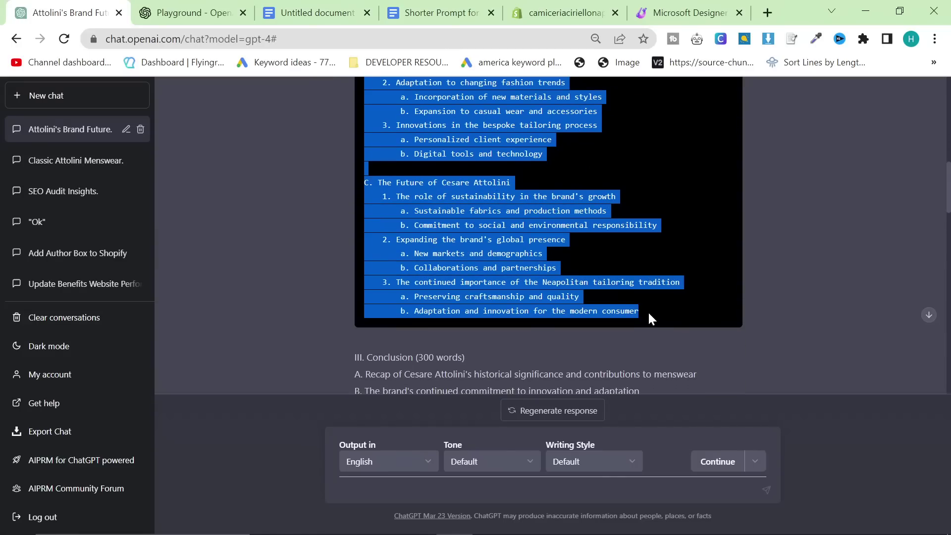
scroll(644, 315, "up", 8)
scroll(589, 317, "down", 1)
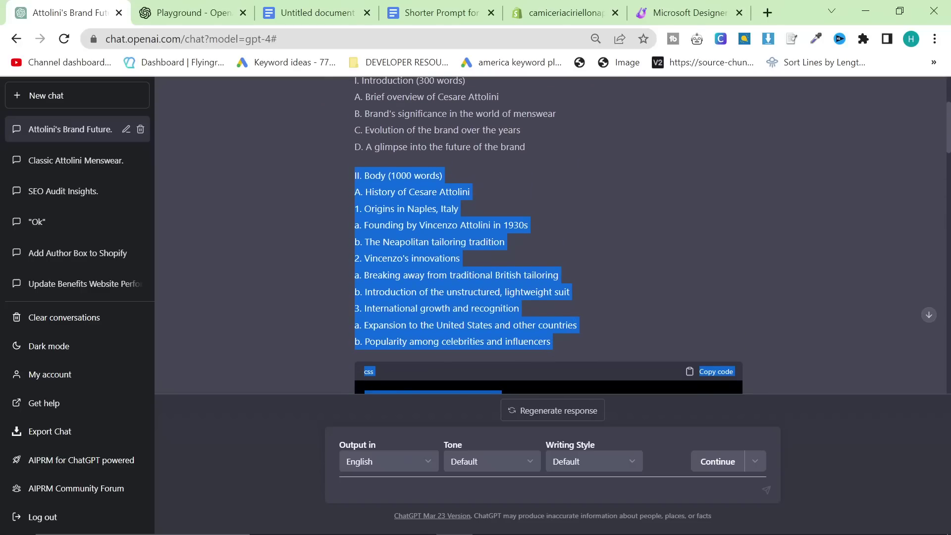
scroll(549, 236, "down", 4)
scroll(548, 235, "up", 4)
scroll(548, 236, "down", 2)
left_click(504, 260)
scroll(504, 260, "down", 6)
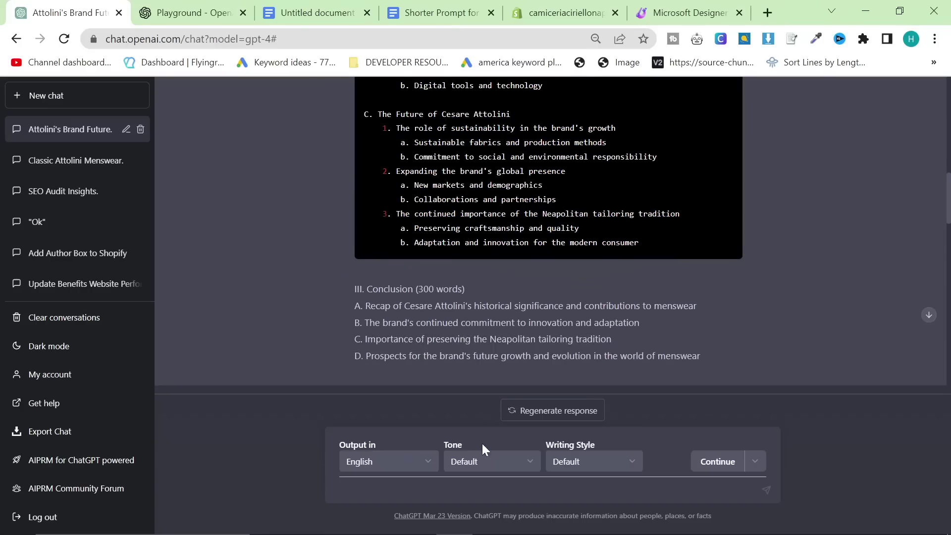
Paste the Body outline into a new message and delete the stray 'css' and 'Copy code' lines.
left_click(441, 477)
key("ctrl+v")
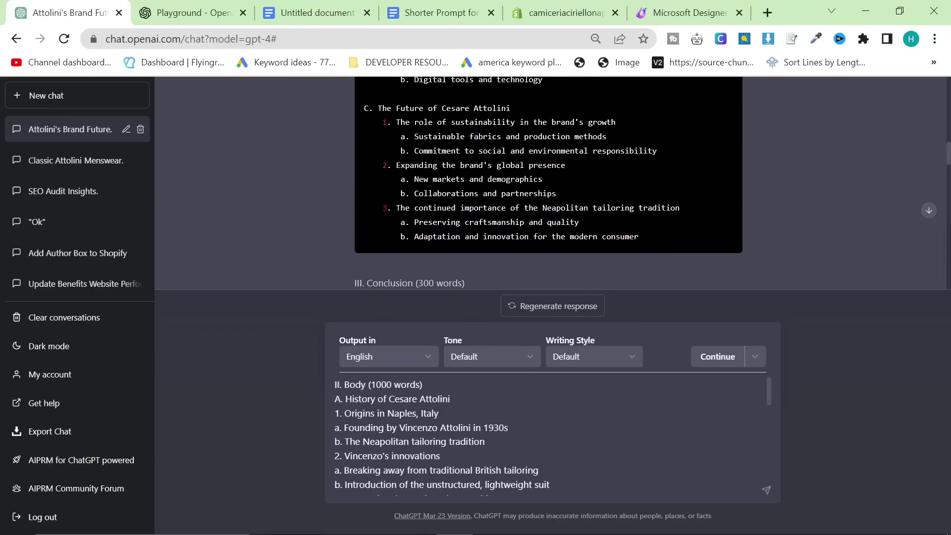
scroll(550, 436, "down", 4)
scroll(550, 436, "up", 2)
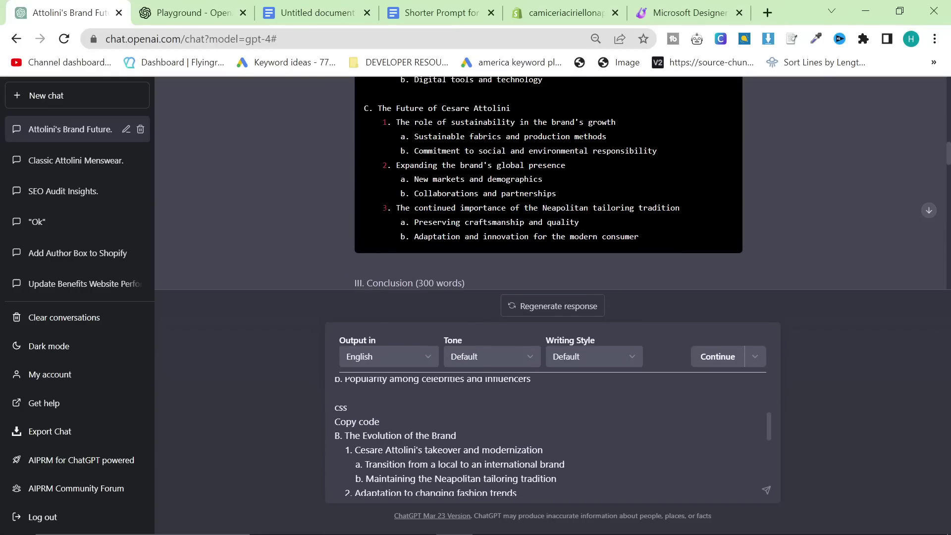
left_click_drag(381, 422, 311, 409)
key("BackSpace")
scroll(550, 436, "up", 5)
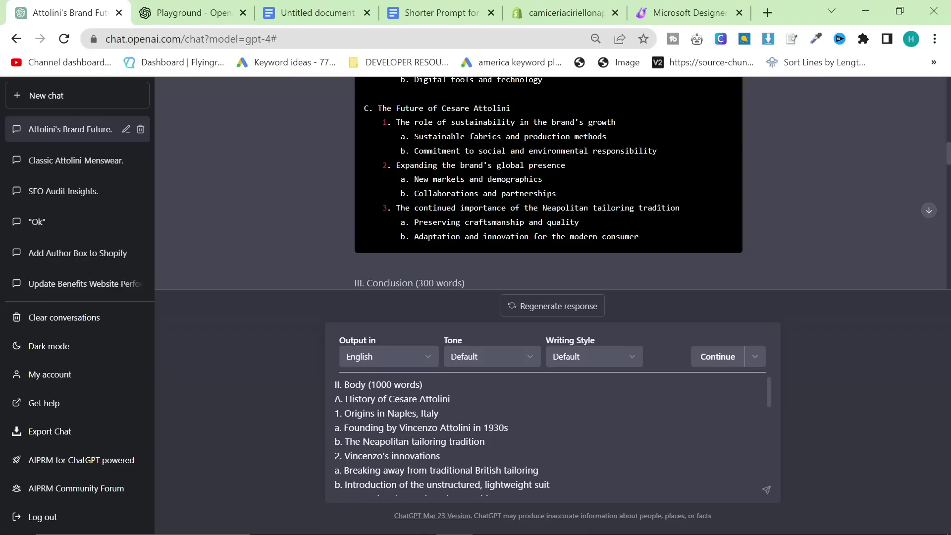
scroll(550, 436, "down", 5)
scroll(550, 436, "up", 3)
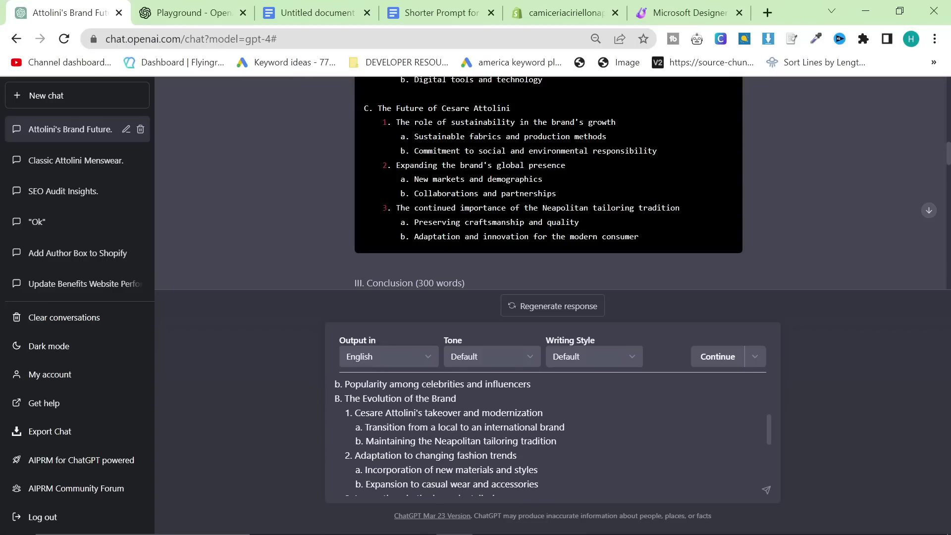
scroll(550, 436, "down", 2)
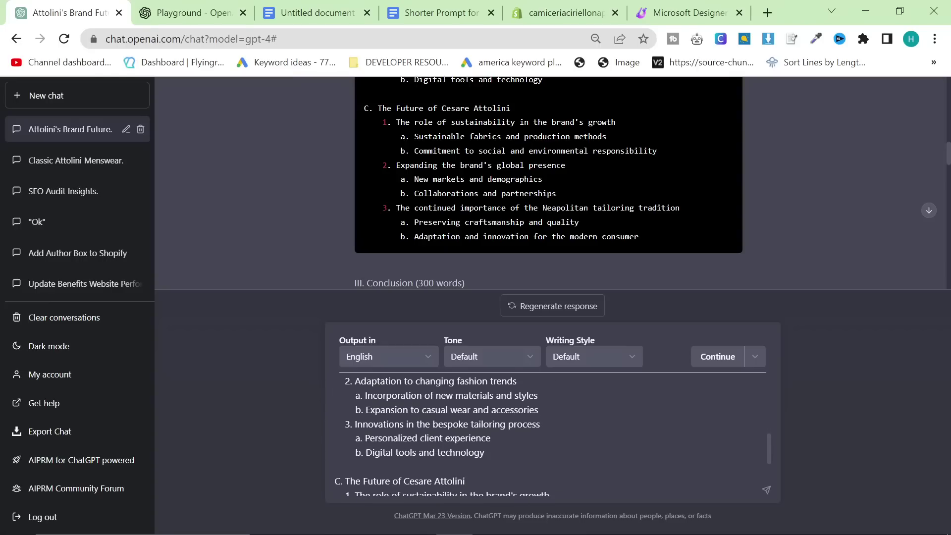
scroll(550, 436, "up", 2)
Select the overcoats through tracksuits collection links at the end of the prompt document.
left_click(307, 13)
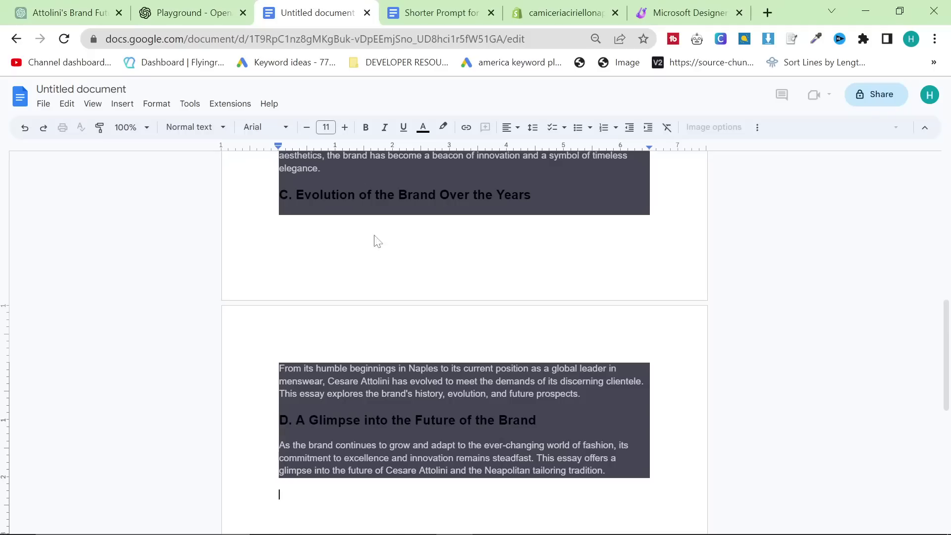
scroll(380, 267, "down", 6)
key("ctrl+Tab")
key("ctrl+End")
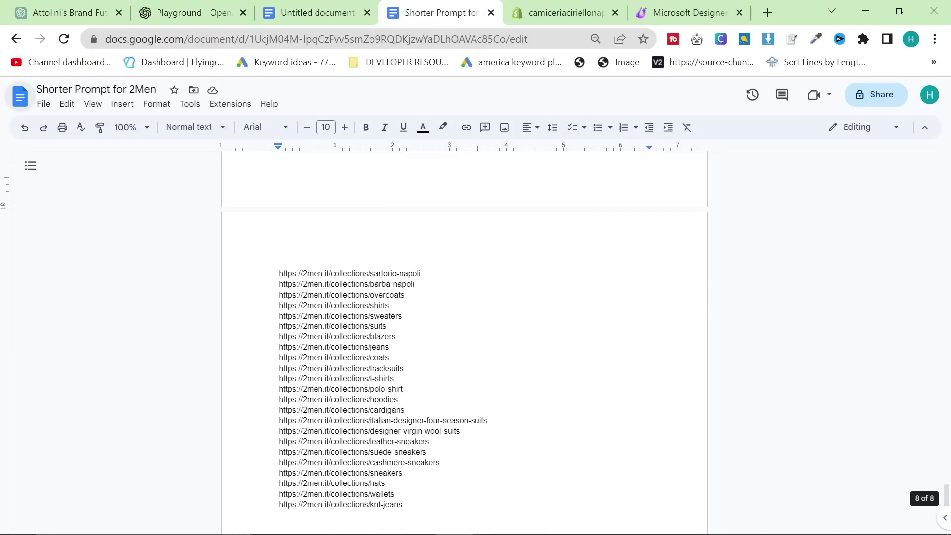
left_click_drag(403, 368, 279, 294)
Add 'Write the body section of the essay' as the first line above the outline.
left_click(99, 6)
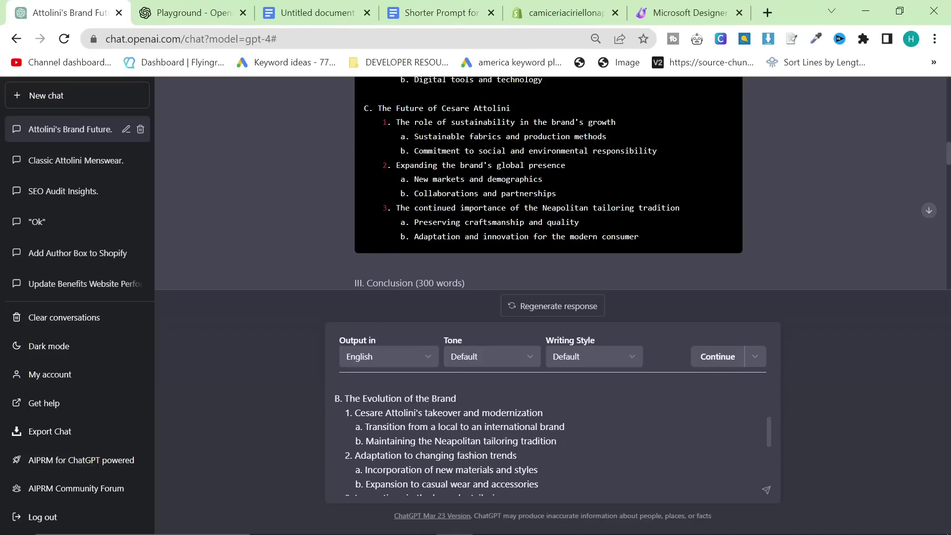
scroll(545, 437, "up", 5)
scroll(545, 436, "down", 10)
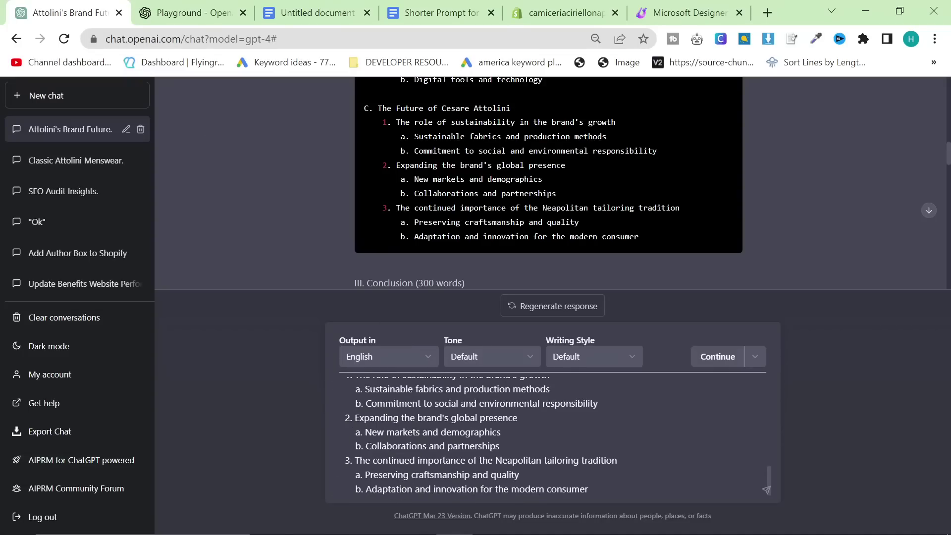
scroll(545, 436, "up", 10)
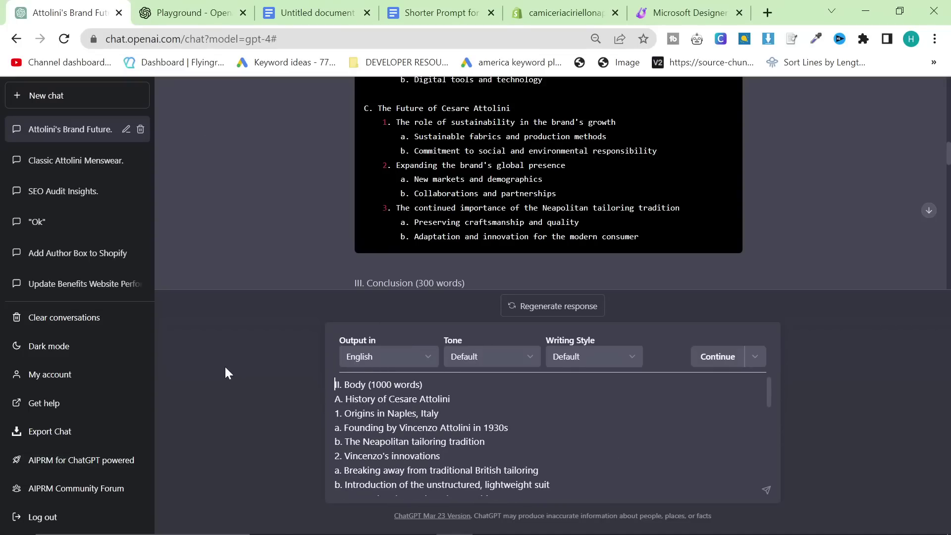
key("Return")
key("Return")
key("Up")
key("Up")
type("WRit")
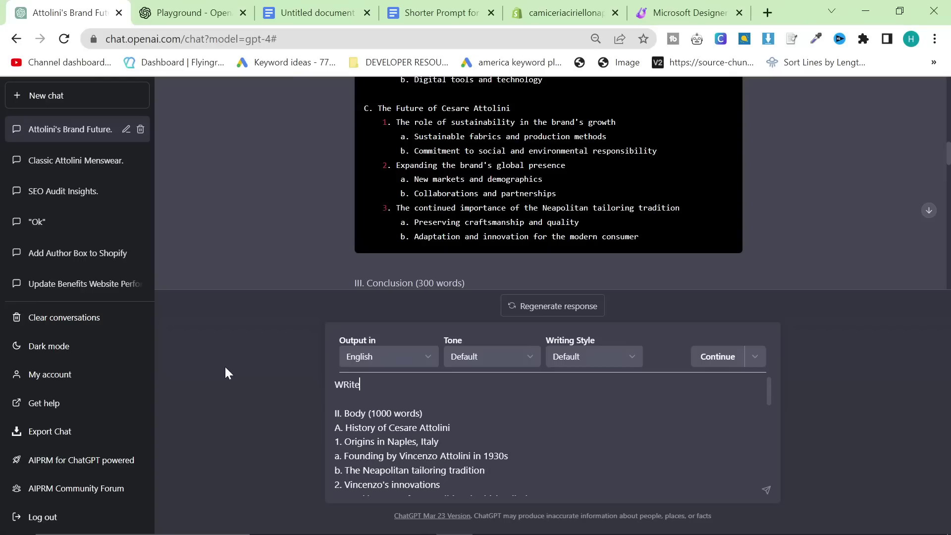
key("BackSpace")
key("BackSpace")
key("BackSpace")
type("rite the body section of the essay")
Append the eight 2men.it collection links after the outline and send the request.
key("ctrl+End")
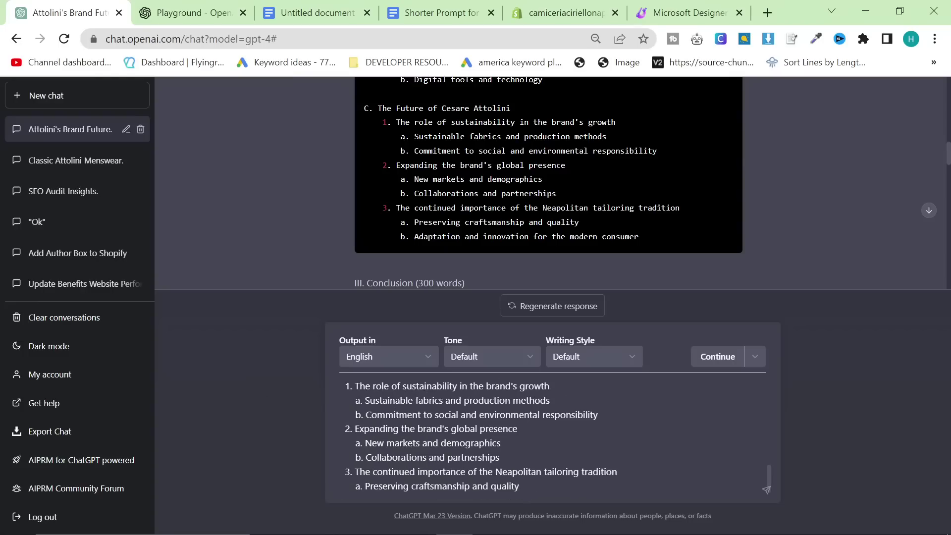
key("Return")
key("Return")
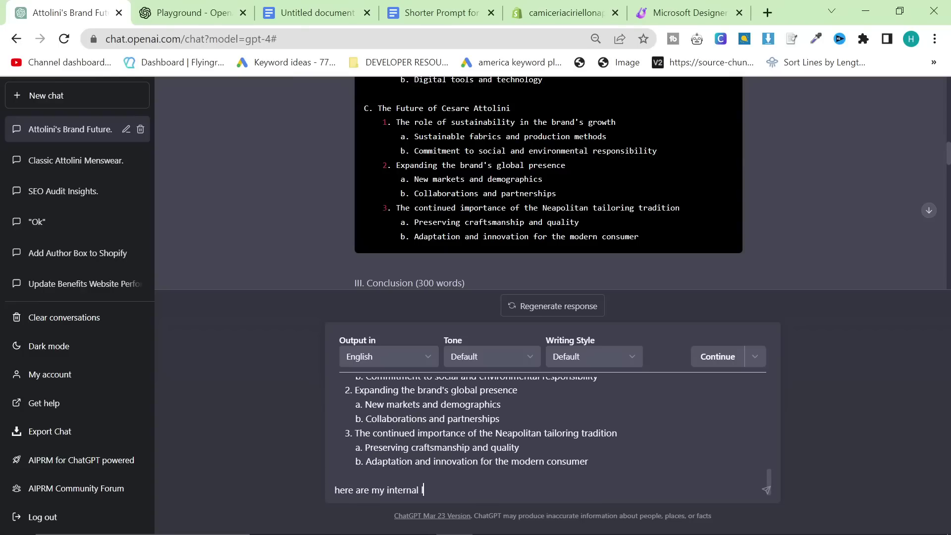
key("shift+Return")
key("ctrl+v")
key("Return")
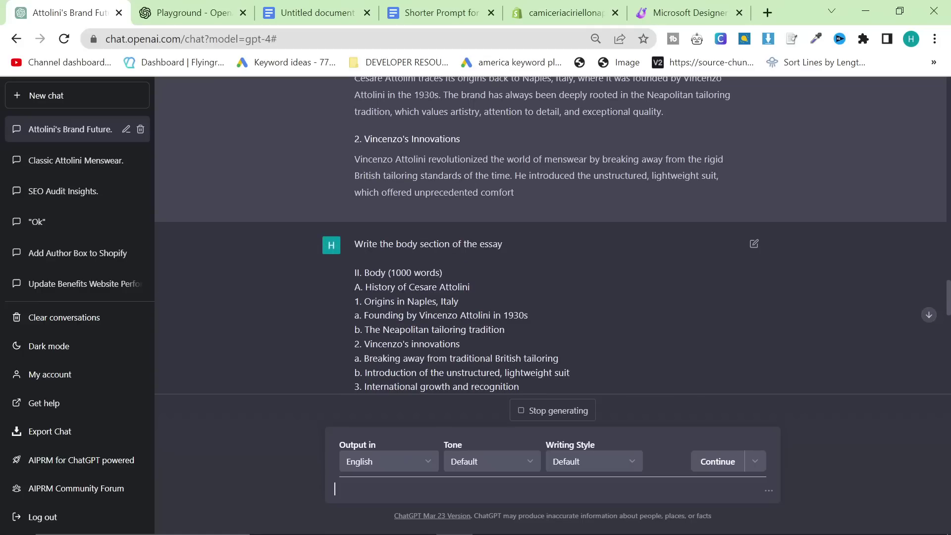
Compare the streaming Body with the outline, highlighting the Breaking Away from Traditional British Tailoring passage.
scroll(550, 236, "up", 20)
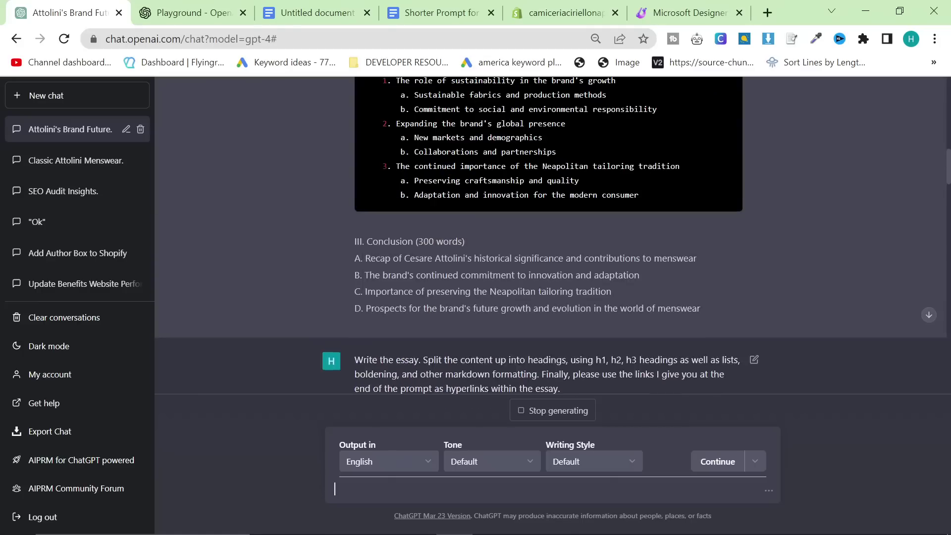
scroll(392, 308, "up", 10)
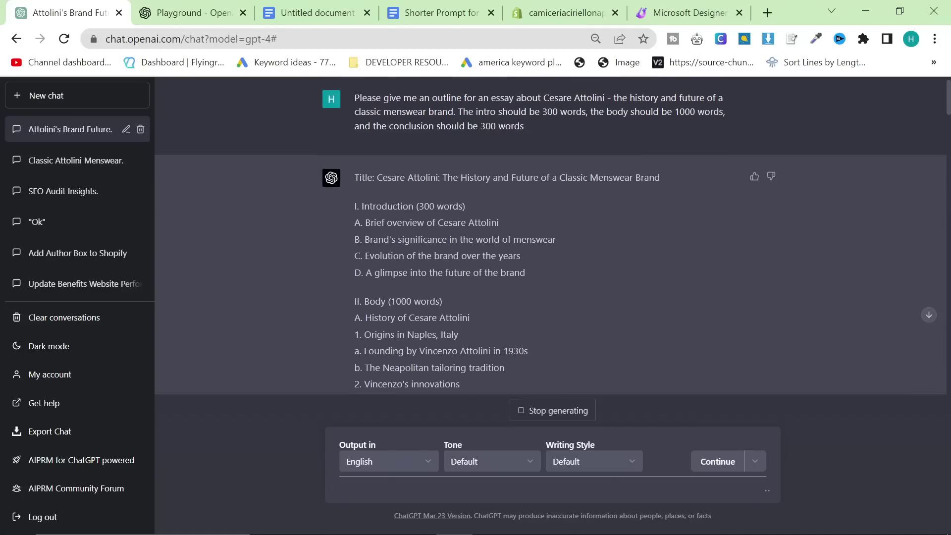
left_click_drag(355, 178, 336, 209)
scroll(538, 277, "down", 20)
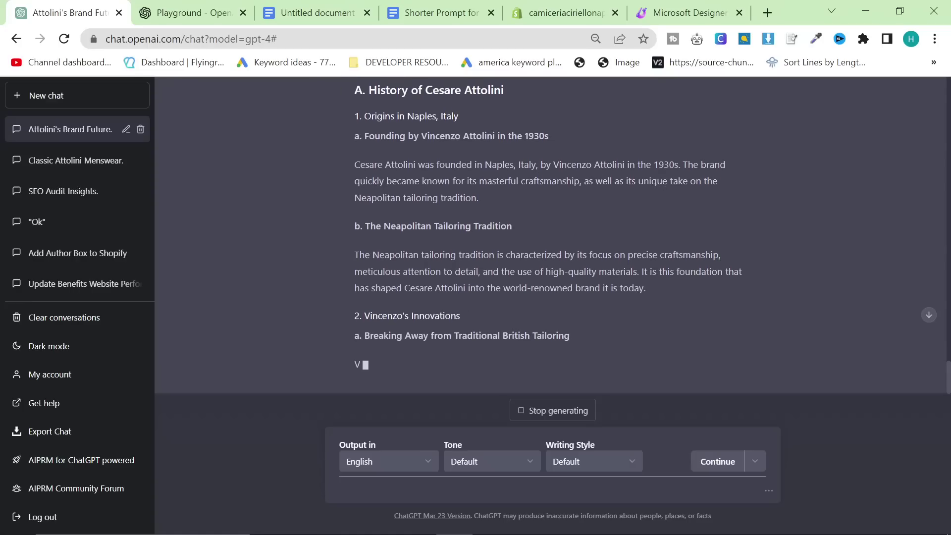
scroll(664, 188, "up", 2)
scroll(402, 263, "down", 2)
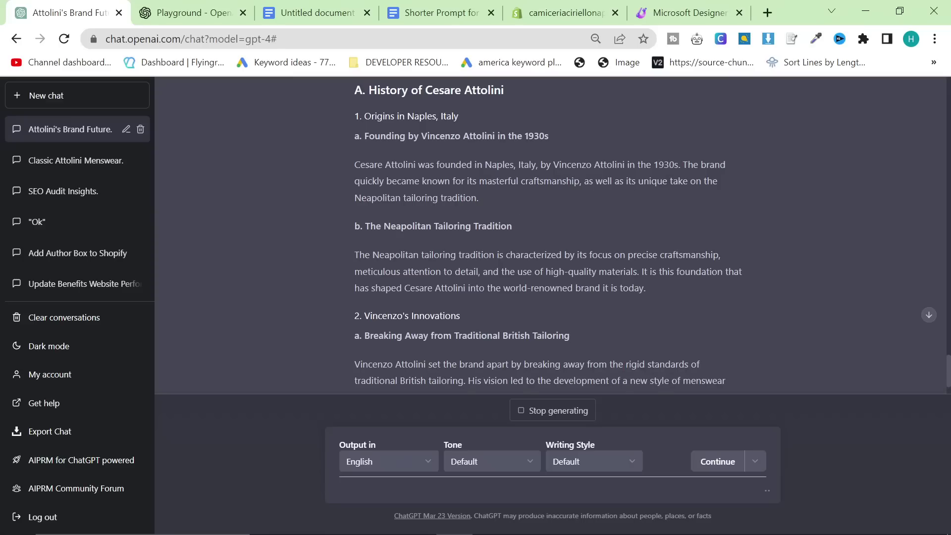
scroll(381, 209, "down", 2)
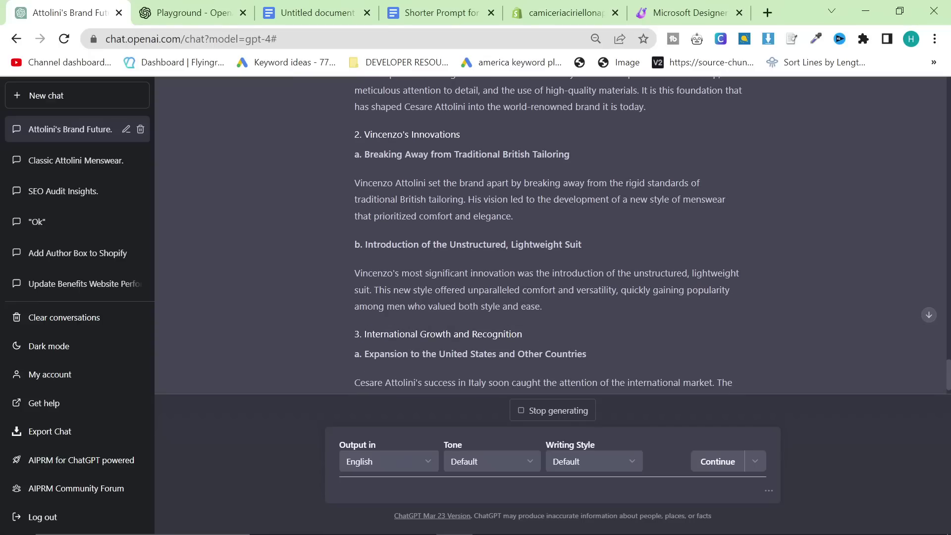
left_click_drag(355, 154, 341, 194)
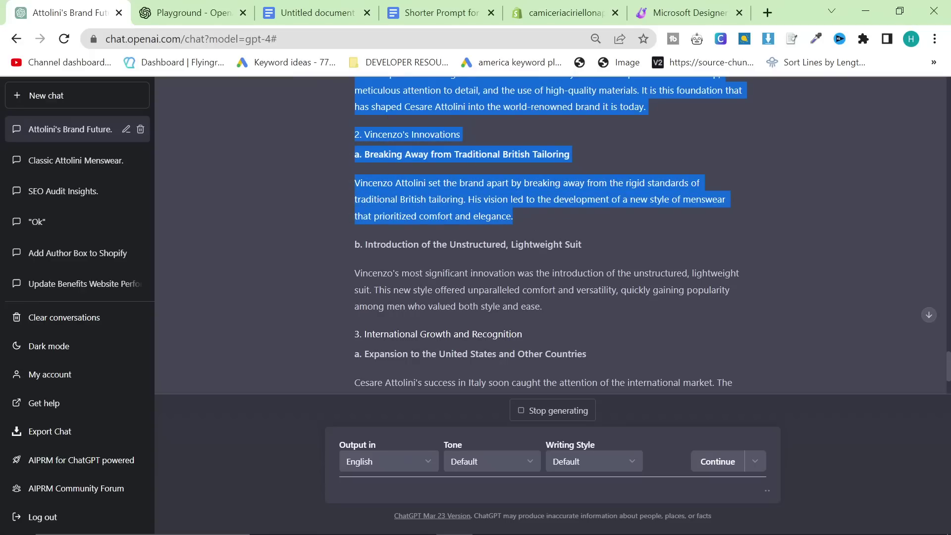
Read through the generated Body, highlighting the comfort-and-elegance sentence and the lightweight suit paragraph.
left_click_drag(467, 199, 524, 221)
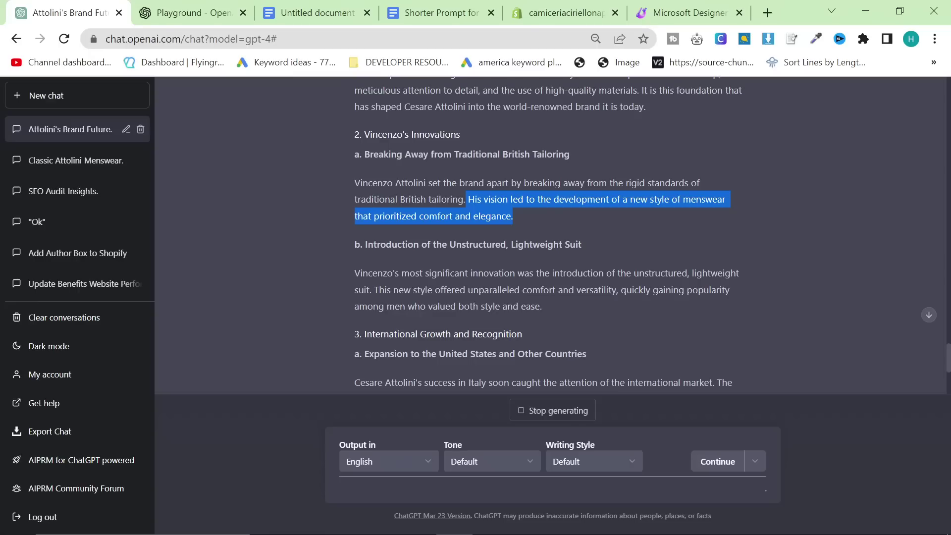
scroll(534, 256, "down", 1)
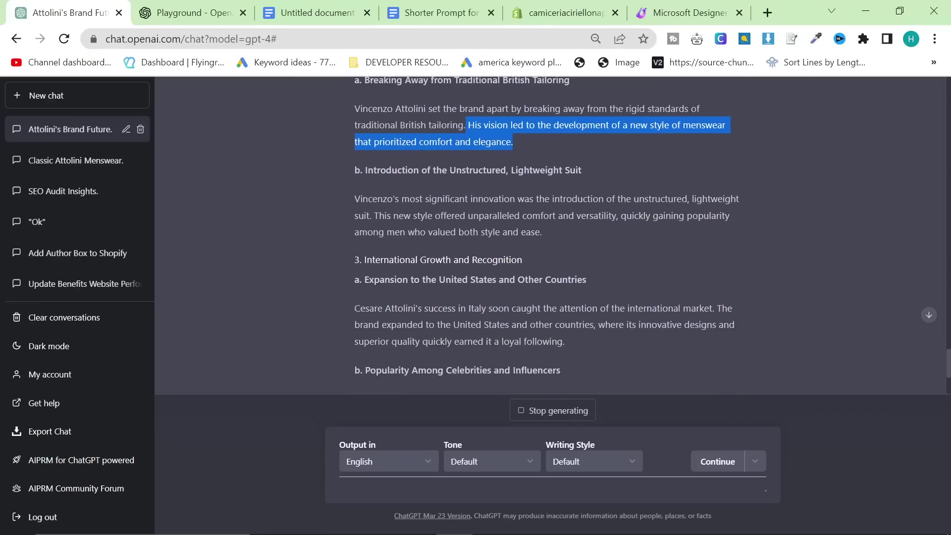
left_click_drag(518, 170, 641, 231)
scroll(611, 232, "down", 4)
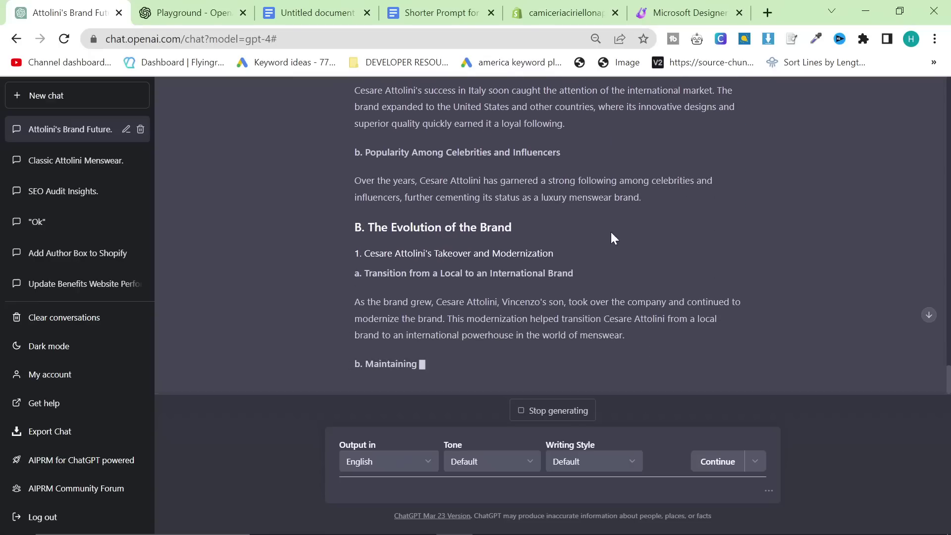
scroll(611, 232, "up", 10)
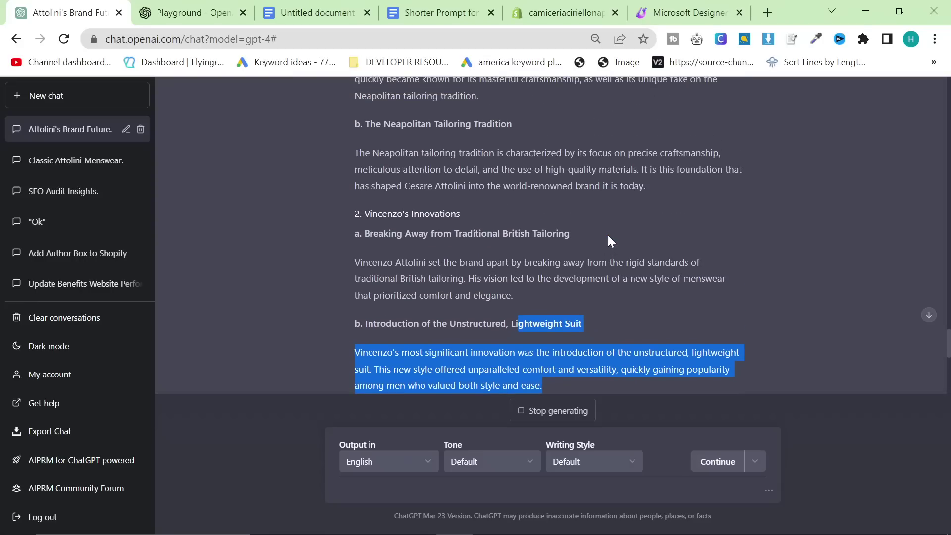
scroll(608, 234, "down", 10)
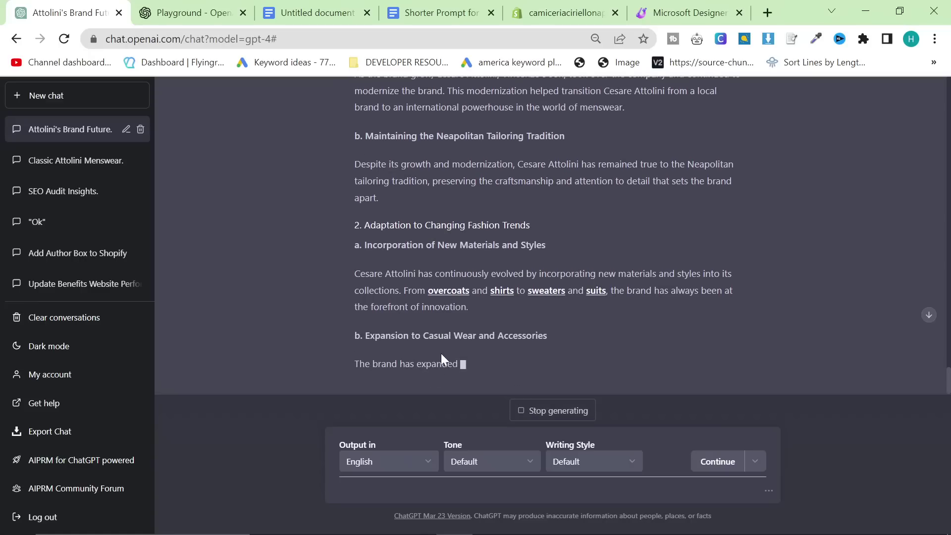
scroll(447, 357, "up", 20)
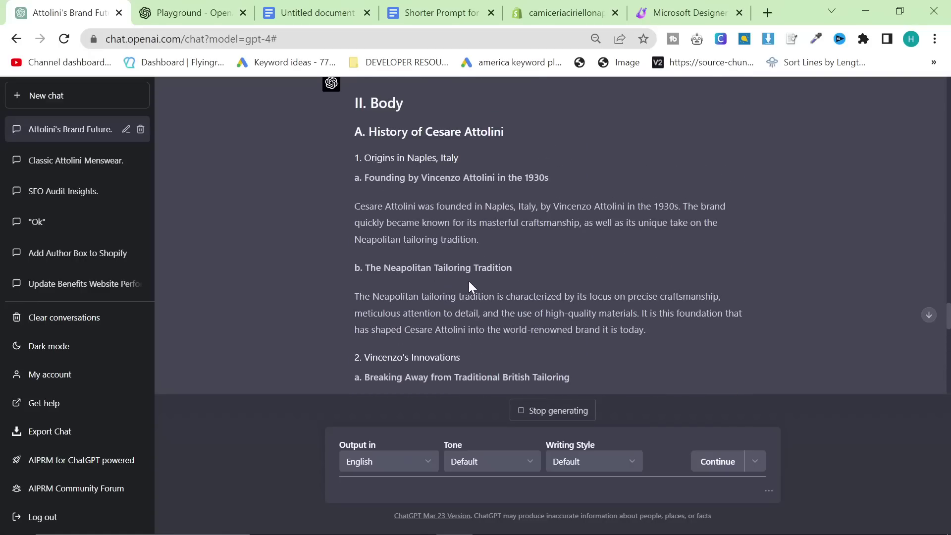
scroll(369, 373, "down", 20)
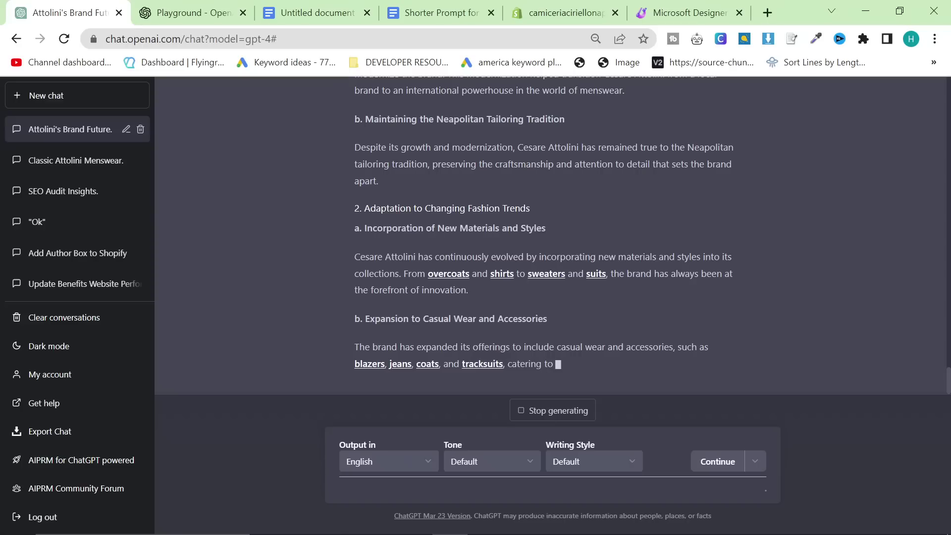
scroll(435, 330, "up", 15)
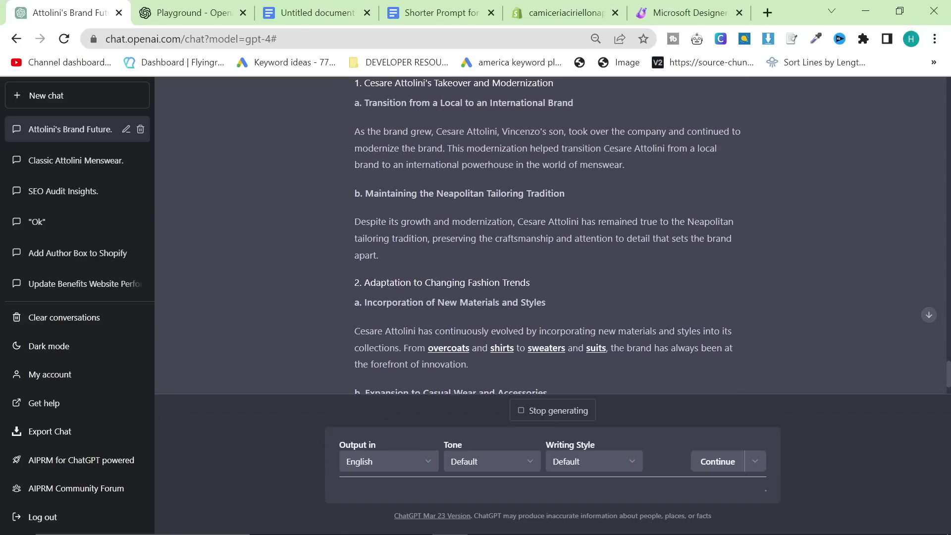
scroll(422, 288, "down", 15)
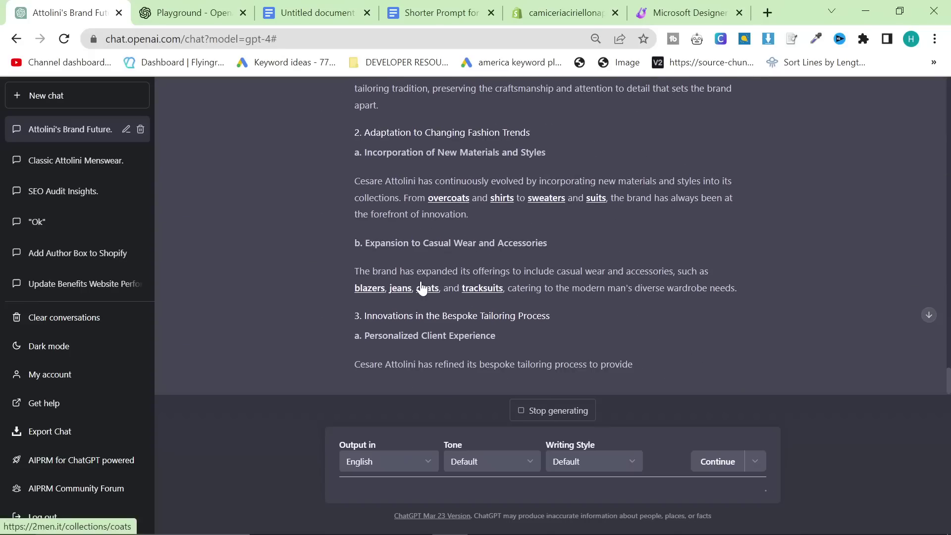
scroll(421, 286, "up", 10)
scroll(355, 210, "up", 15)
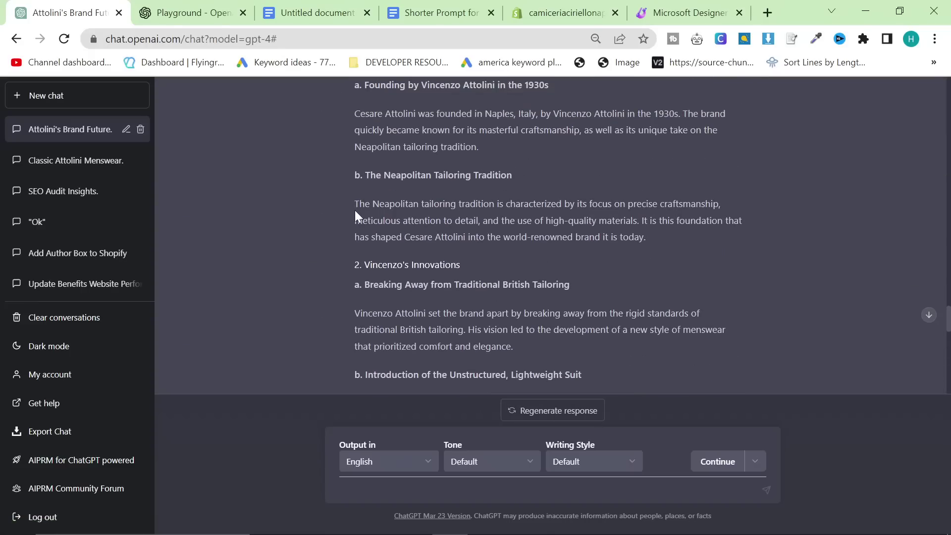
scroll(402, 287, "down", 5)
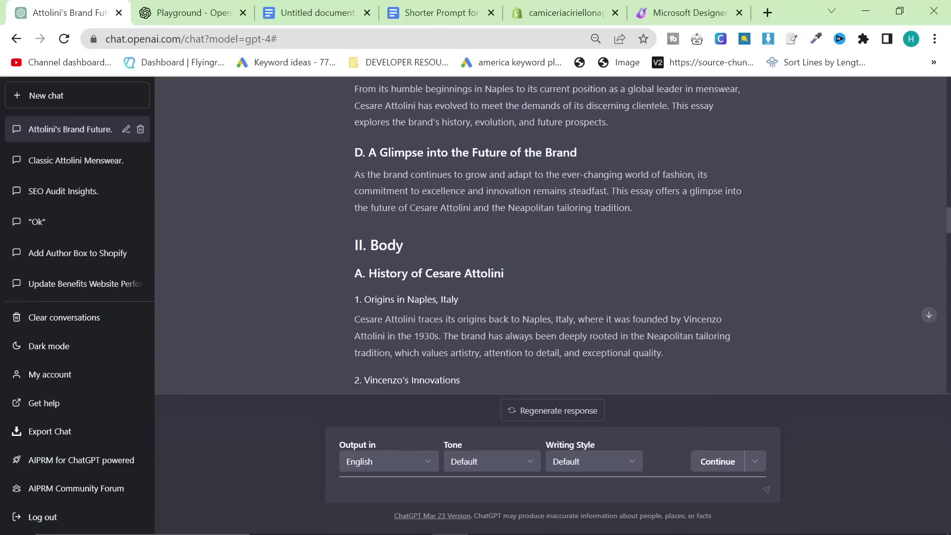
scroll(402, 286, "up", 15)
scroll(399, 280, "down", 15)
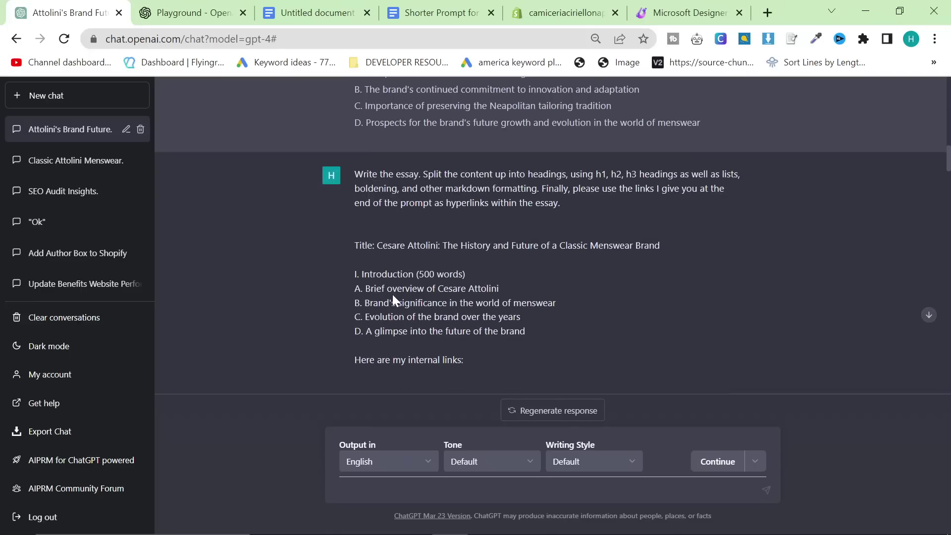
scroll(367, 287, "down", 15)
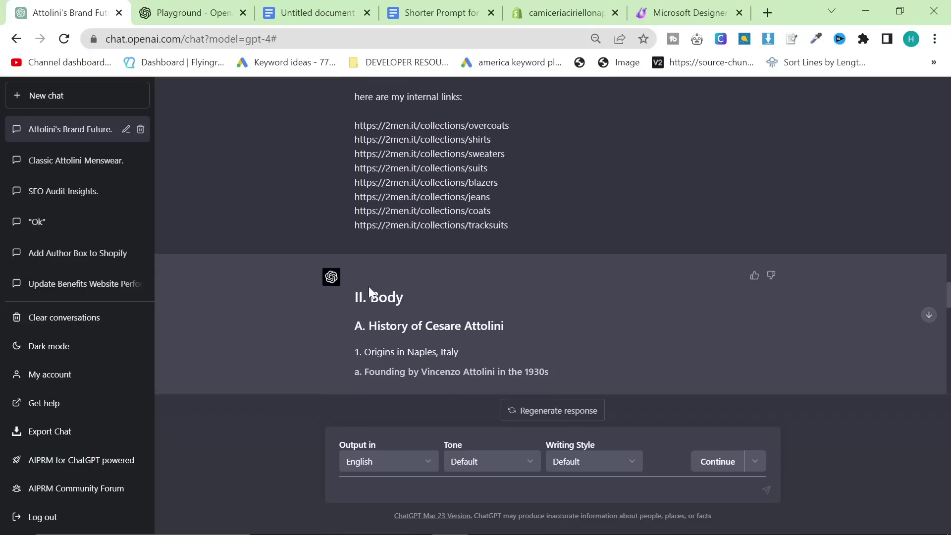
scroll(360, 297, "up", 5)
scroll(360, 297, "up", 8)
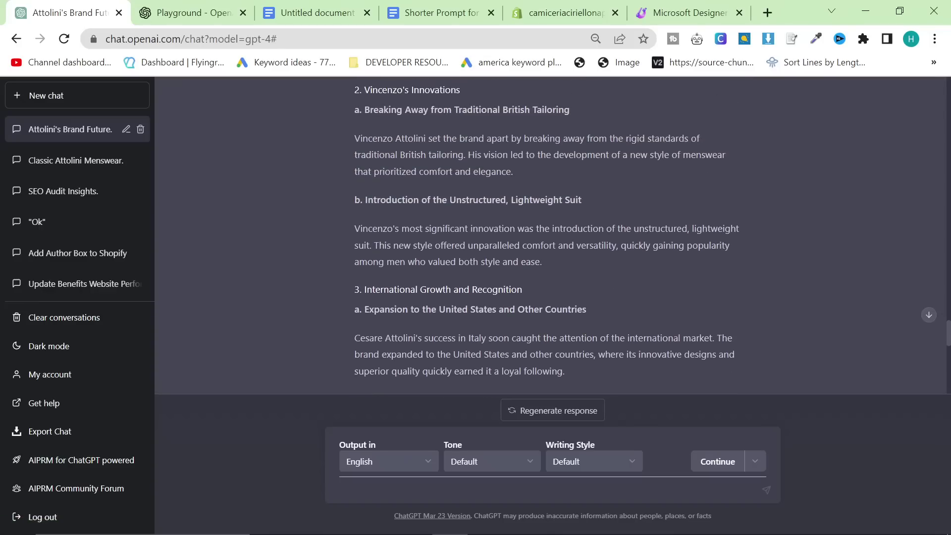
Send 'Continue from exactly where you left off' so the cut-off Body resumes.
left_click_drag(353, 159, 719, 367)
scroll(655, 324, "down", 5)
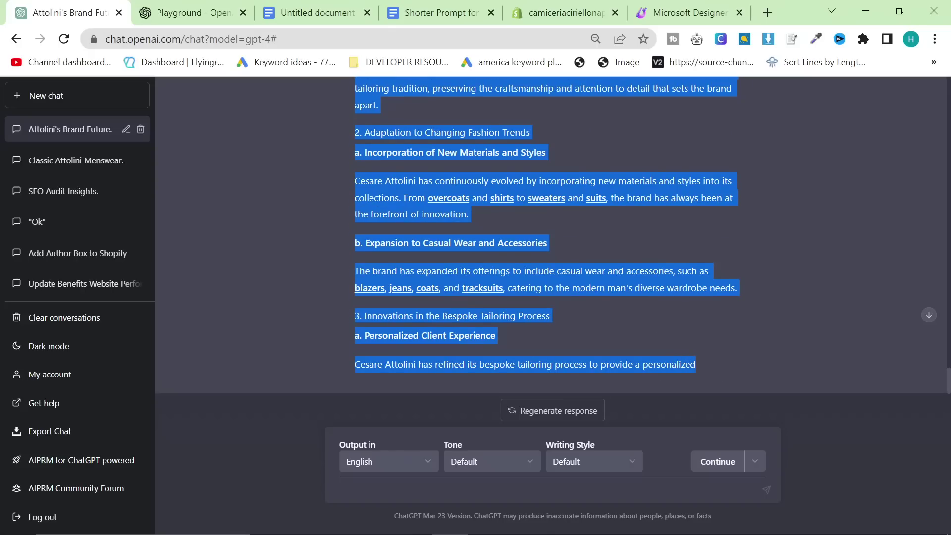
left_click(735, 358)
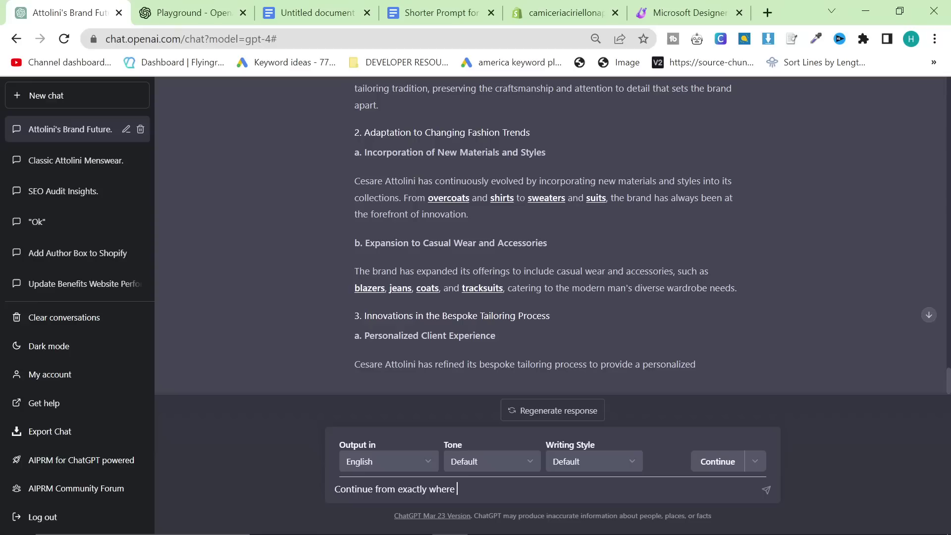
key("Return")
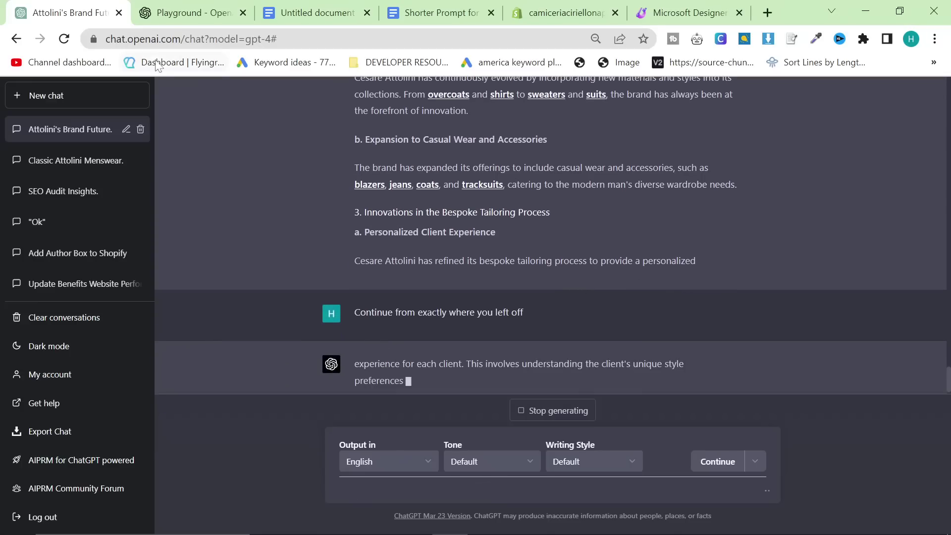
Check the Untitled document, then select the newly generated essay continuation in ChatGPT.
left_click(409, 6)
left_click(331, 19)
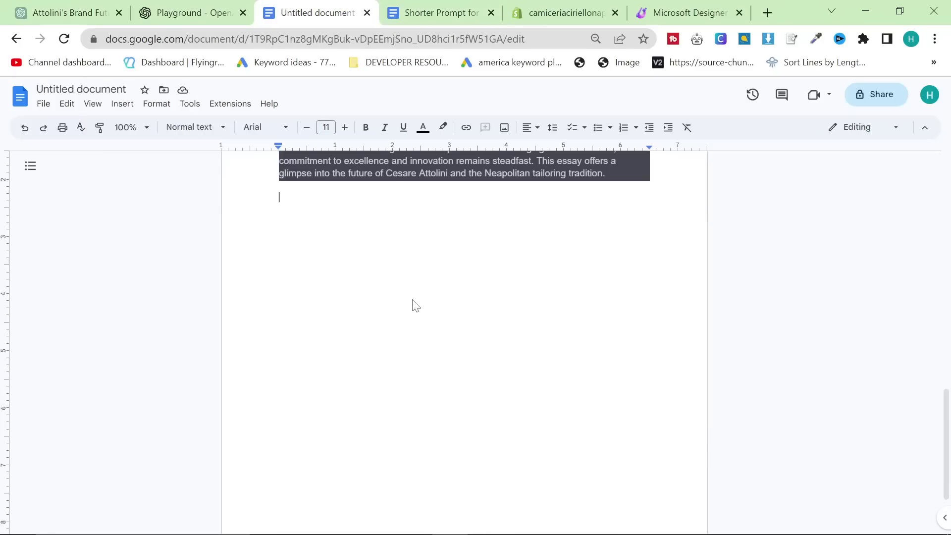
left_click(74, 13)
scroll(415, 254, "up", 3)
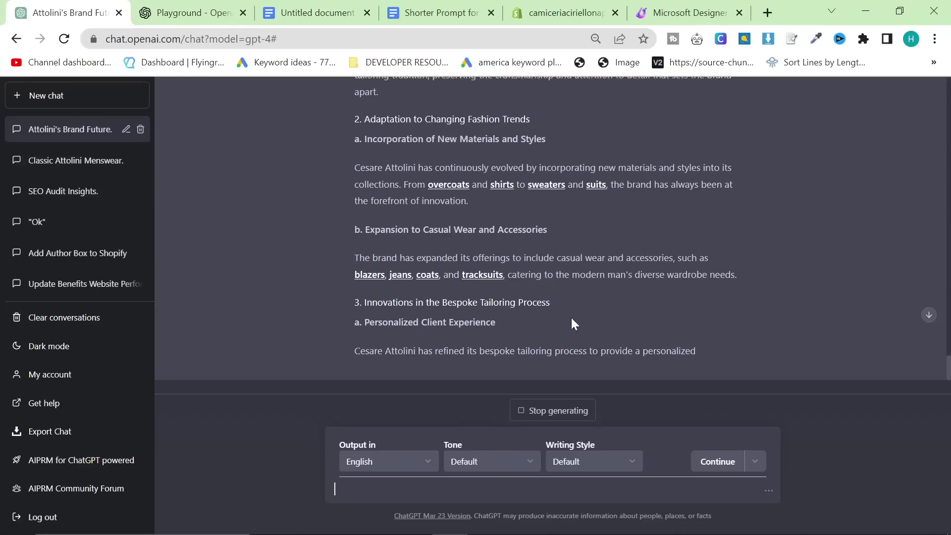
scroll(569, 314, "down", 3)
left_click_drag(712, 198, 350, 292)
Paste the continuation, international expansion through bespoke tailoring, at the end of the Untitled document.
left_click(425, 14)
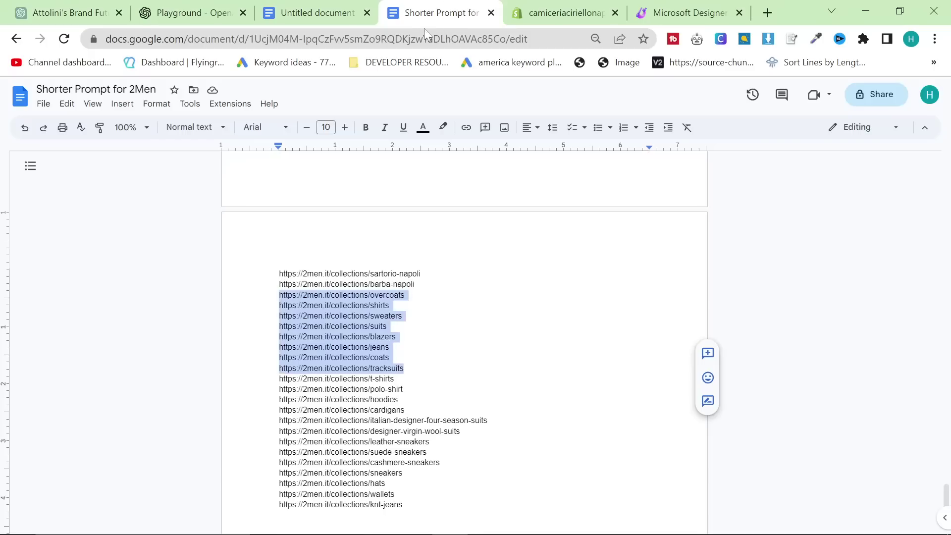
left_click(337, 14)
scroll(338, 219, "up", 6)
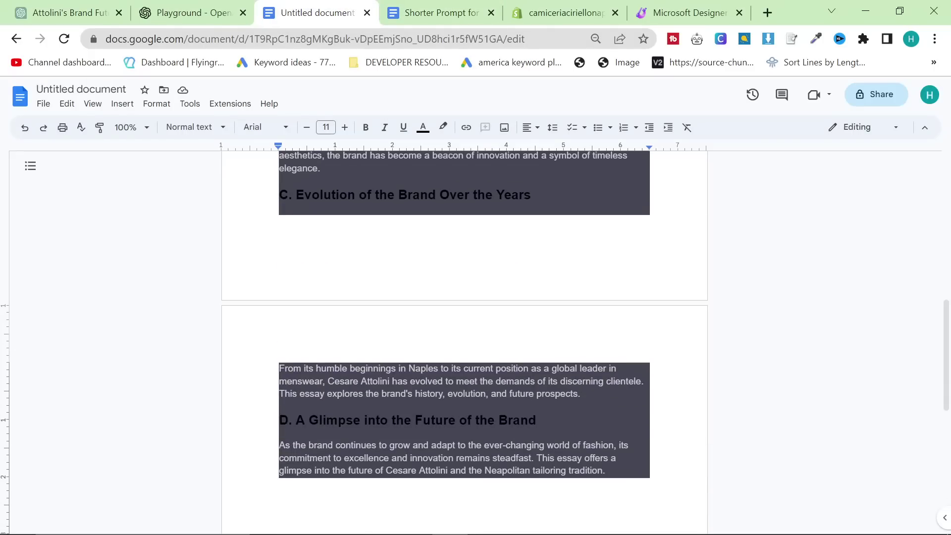
scroll(464, 342, "down", 6)
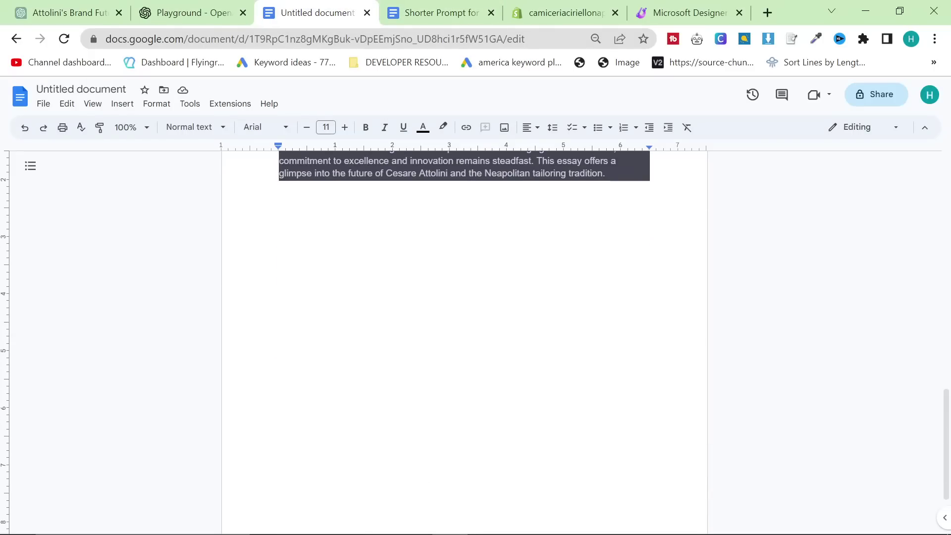
key("ctrl+v")
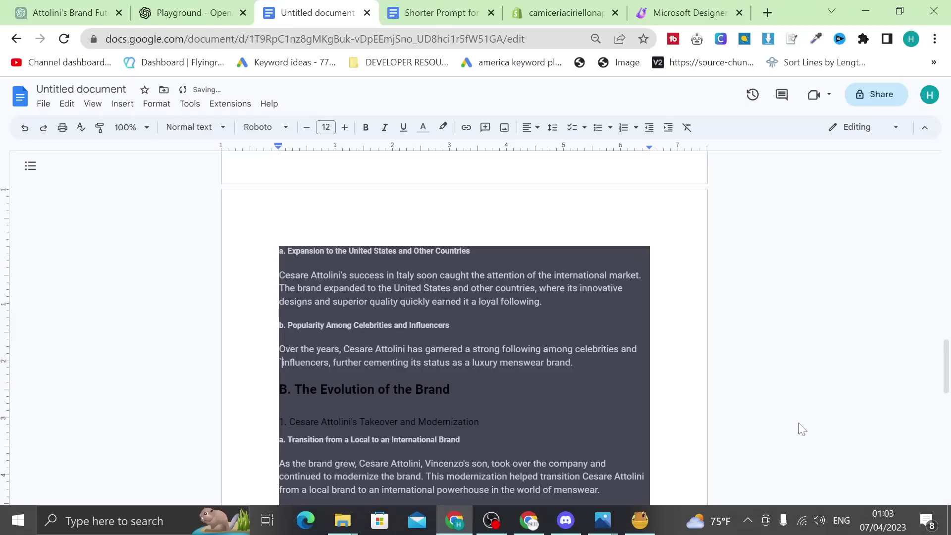
scroll(764, 433, "down", 5)
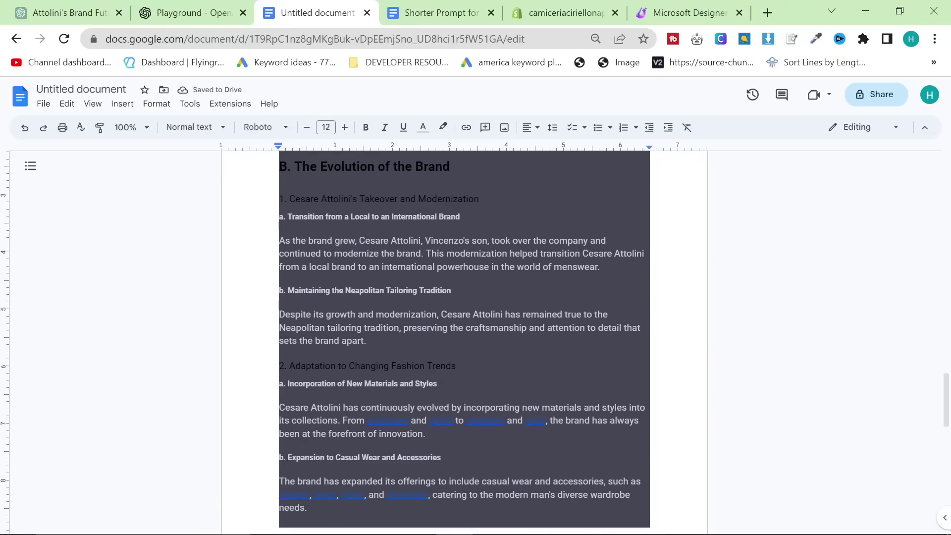
scroll(464, 342, "up", 15)
scroll(464, 342, "down", 10)
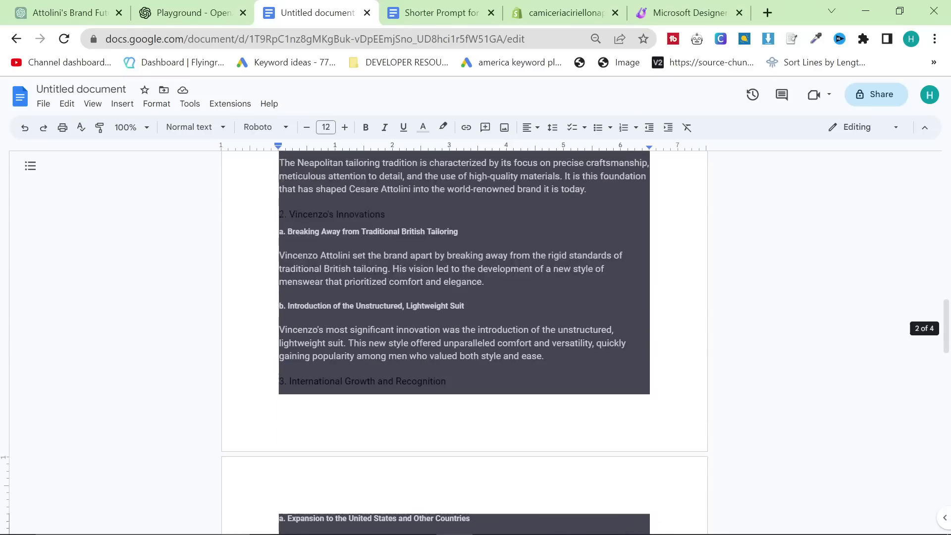
scroll(464, 341, "down", 15)
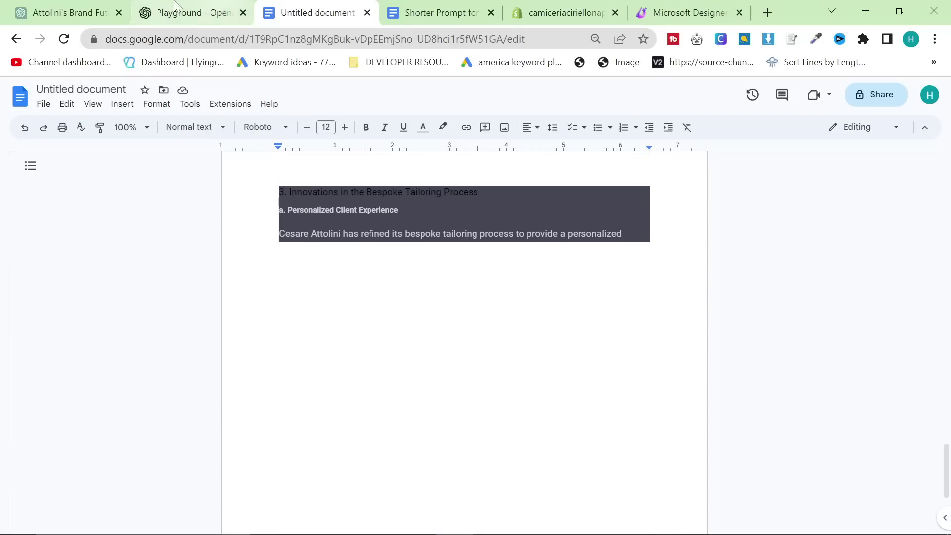
left_click(64, 12)
scroll(355, 308, "down", 10)
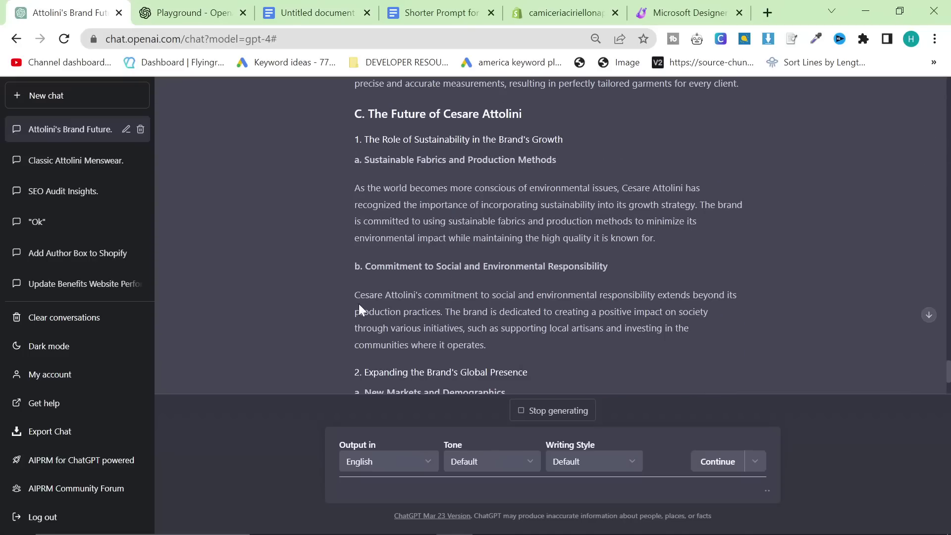
Follow the continued reply until it ends with the 'Adaptation and Innovation for the Modern Consumer' paragraph.
scroll(358, 308, "down", 3)
scroll(359, 308, "up", 6)
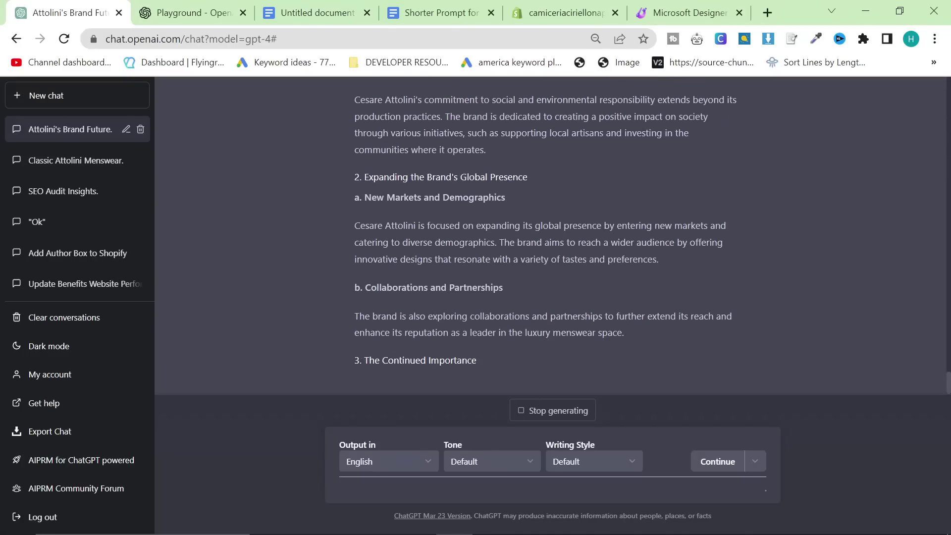
scroll(438, 338, "up", 3)
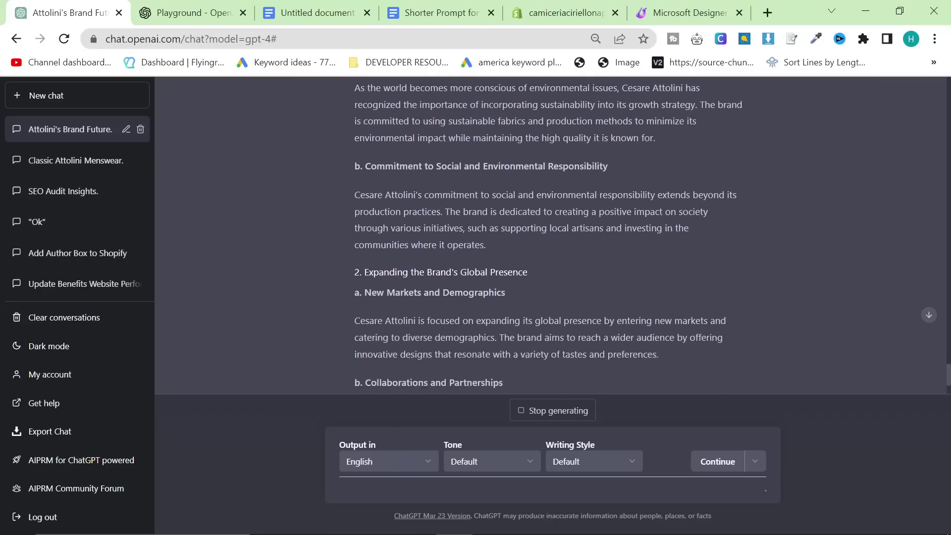
scroll(438, 338, "down", 3)
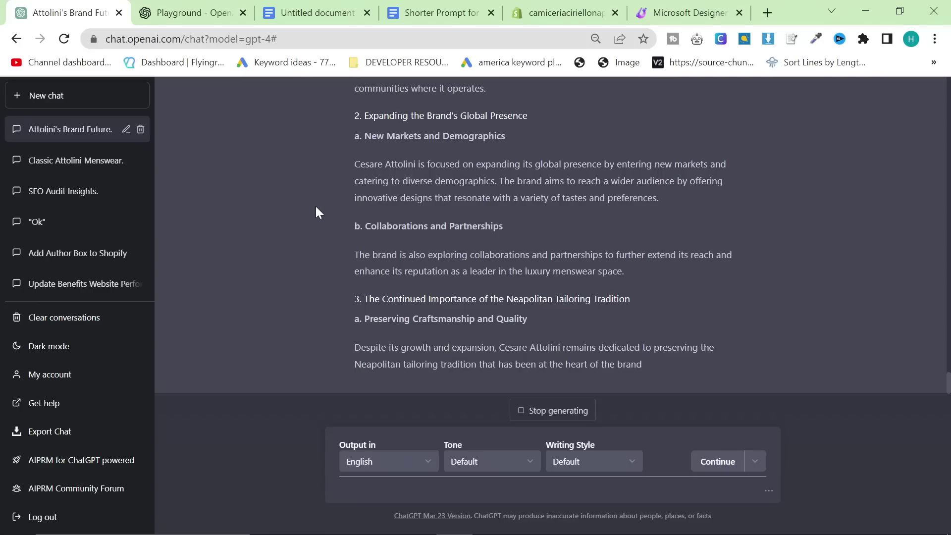
scroll(307, 198, "up", 9)
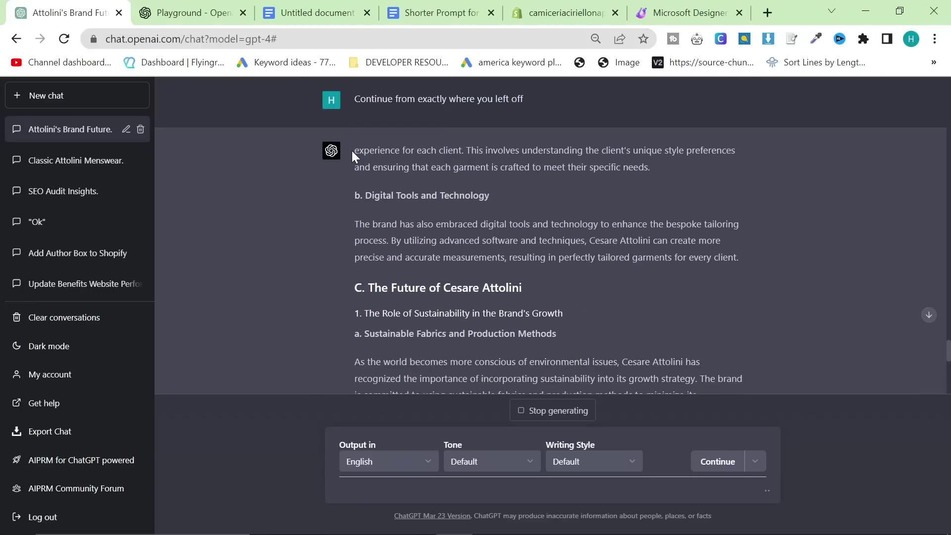
left_click_drag(352, 151, 701, 355)
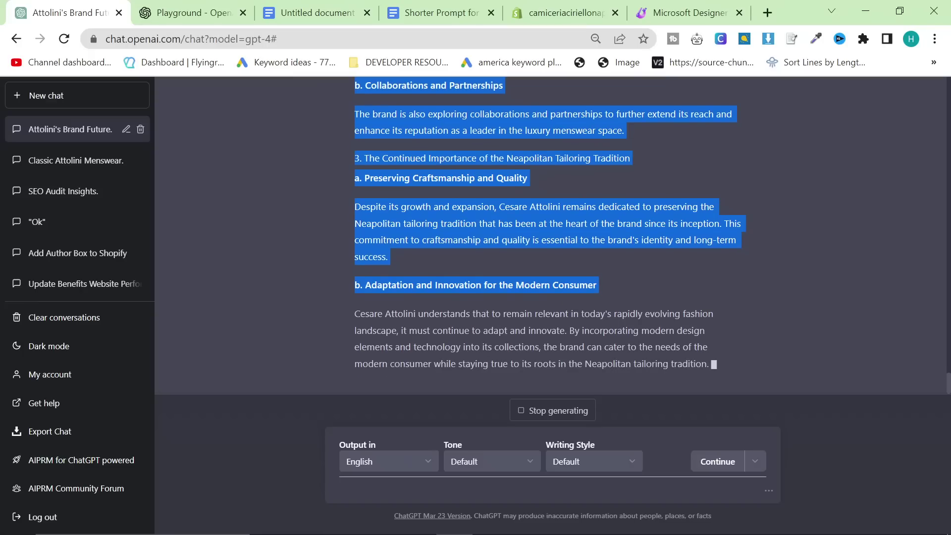
scroll(475, 254, "up", 15)
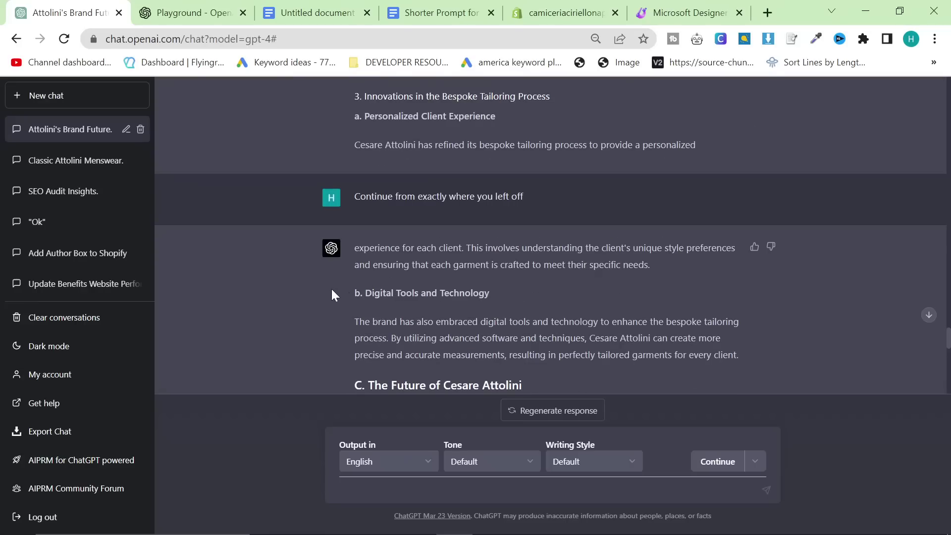
Copy the rest of the reply into the Untitled document, ending with 'Adaptation and Innovation for the Modern Consumer'.
left_click_drag(355, 248, 702, 366)
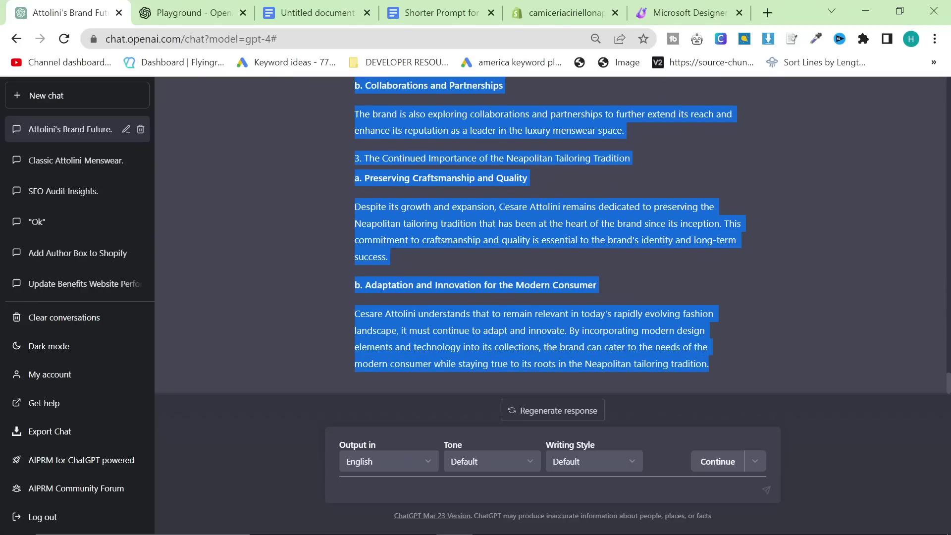
key("ctrl+c")
left_click(317, 12)
key("ctrl+v")
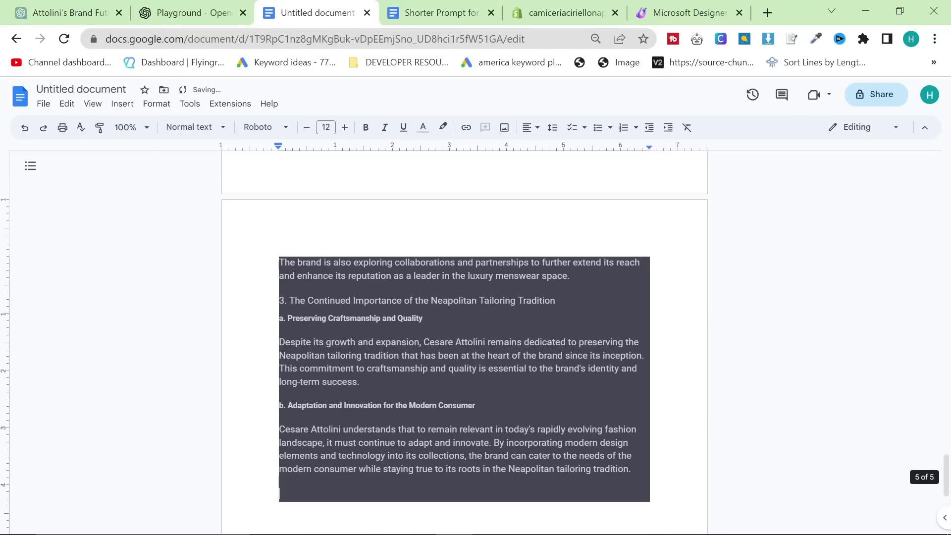
left_click(70, 13)
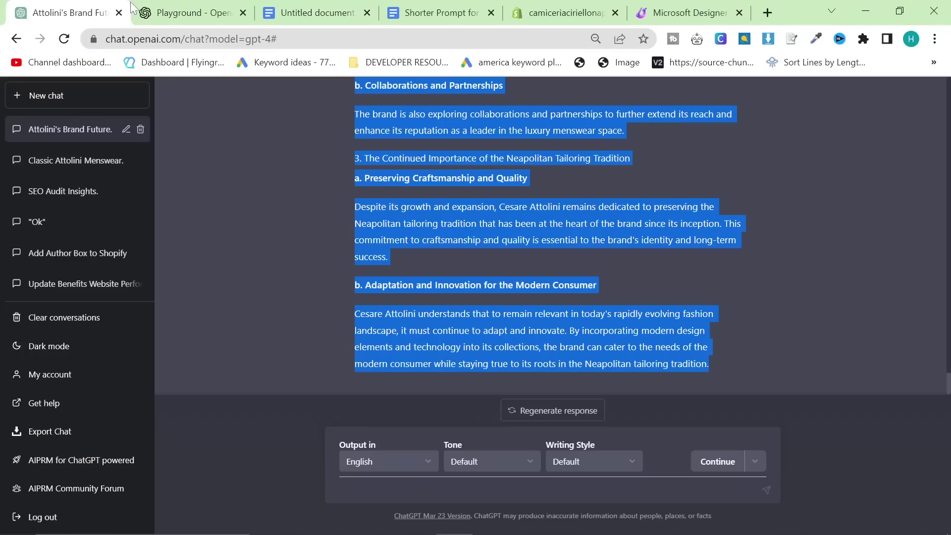
scroll(526, 320, "up", 10)
scroll(525, 317, "up", 15)
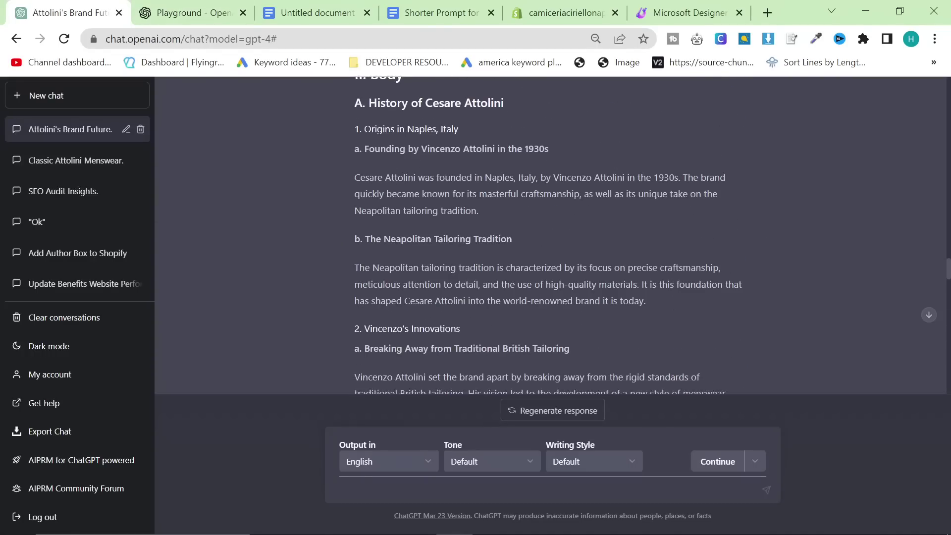
scroll(473, 314, "up", 6)
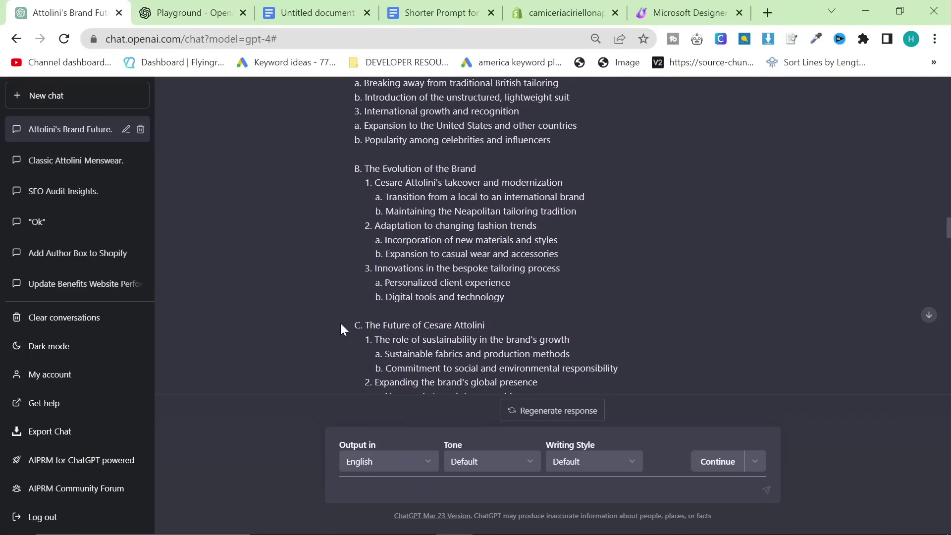
scroll(340, 322, "down", 2)
scroll(346, 257, "up", 15)
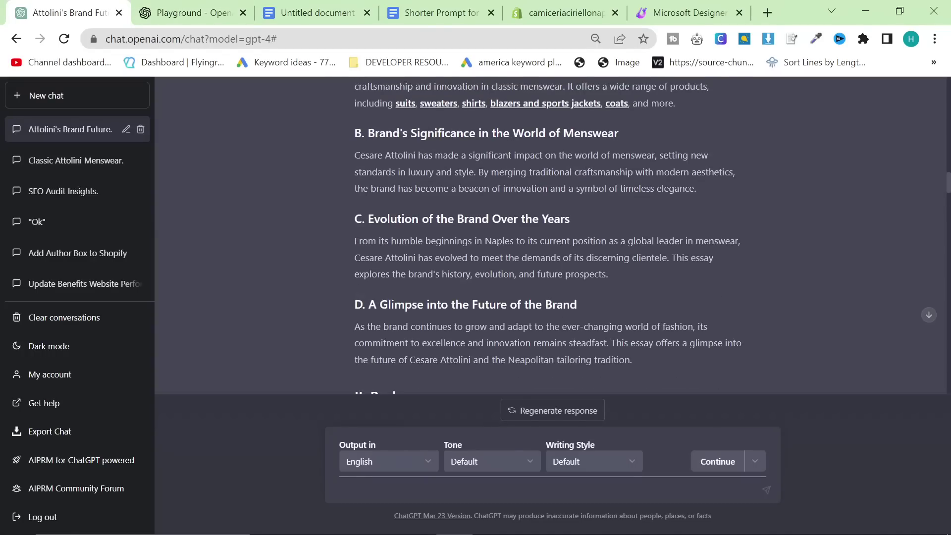
Copy the III. Conclusion outline and start a new message 'Write the' with it pasted.
scroll(348, 286, "up", 3)
scroll(347, 287, "down", 10)
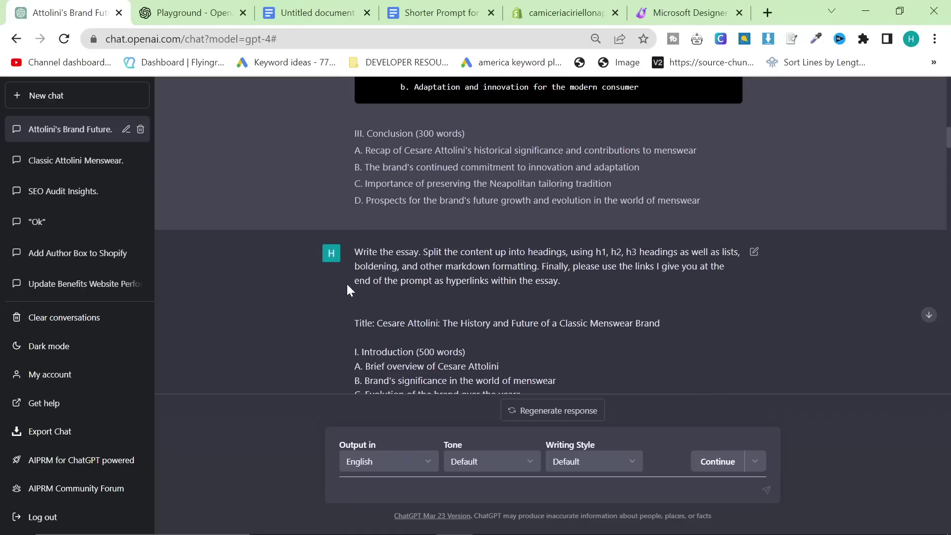
left_click_drag(352, 124, 653, 188)
left_click_drag(724, 197, 334, 133)
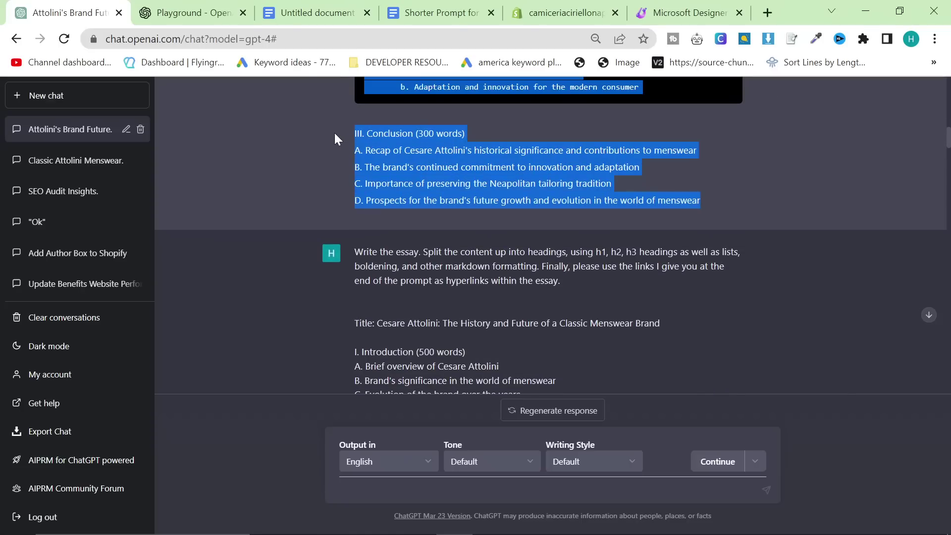
left_click_drag(700, 211, 352, 138)
left_click(347, 133)
scroll(353, 138, "down", 8)
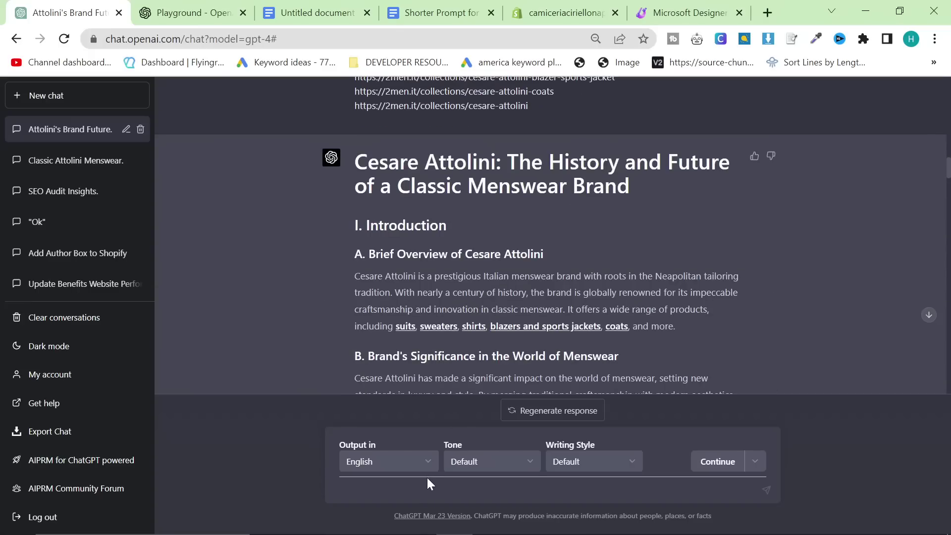
left_click(427, 482)
type("Write the")
key("ctrl+v")
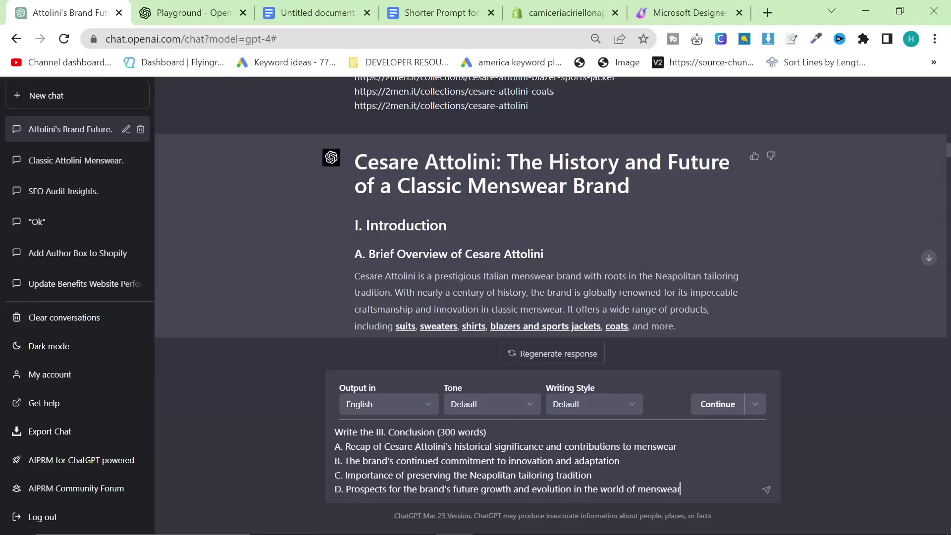
key("shift+Return")
key("shift+Return")
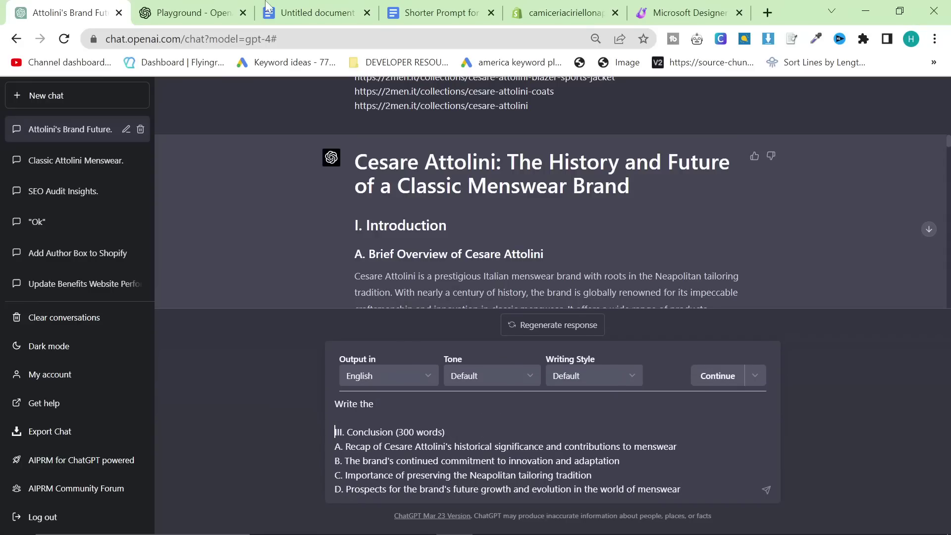
Add the five 2men.it suit and sneaker collection links and send the conclusion prompt.
left_click(419, 13)
scroll(466, 322, "down", 2)
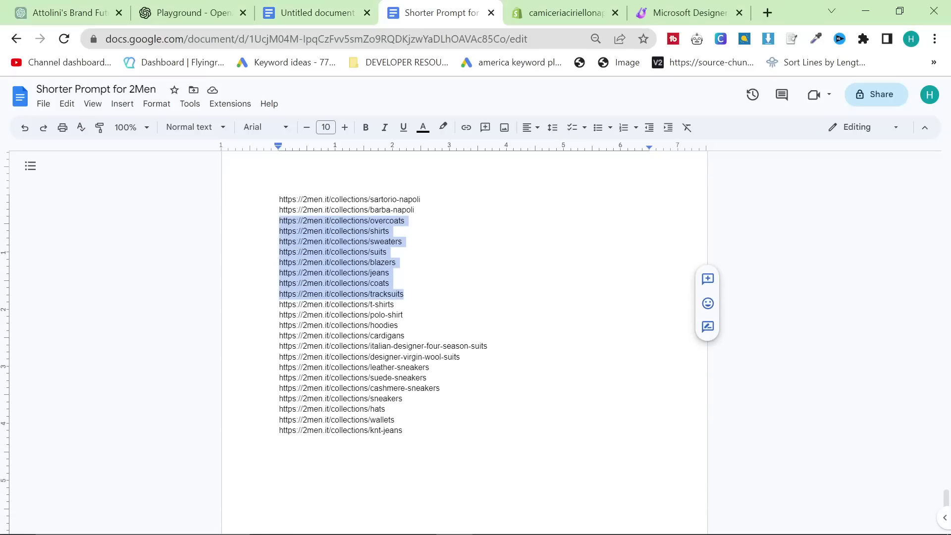
left_click_drag(440, 389, 279, 346)
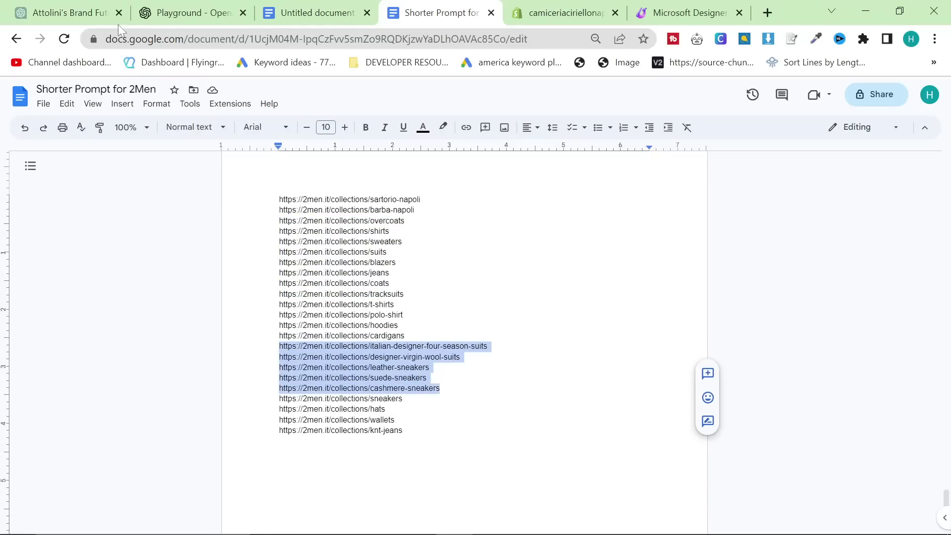
left_click(70, 14)
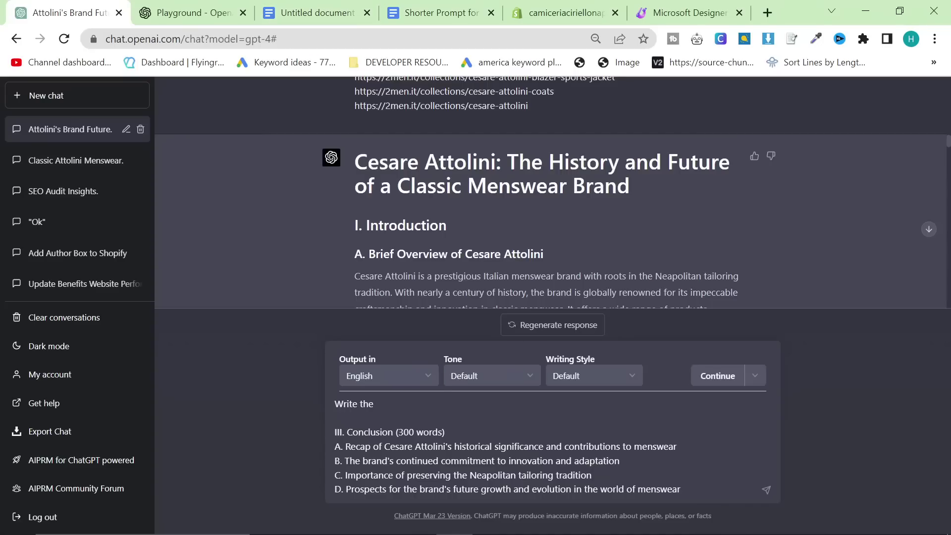
key("shift+Return")
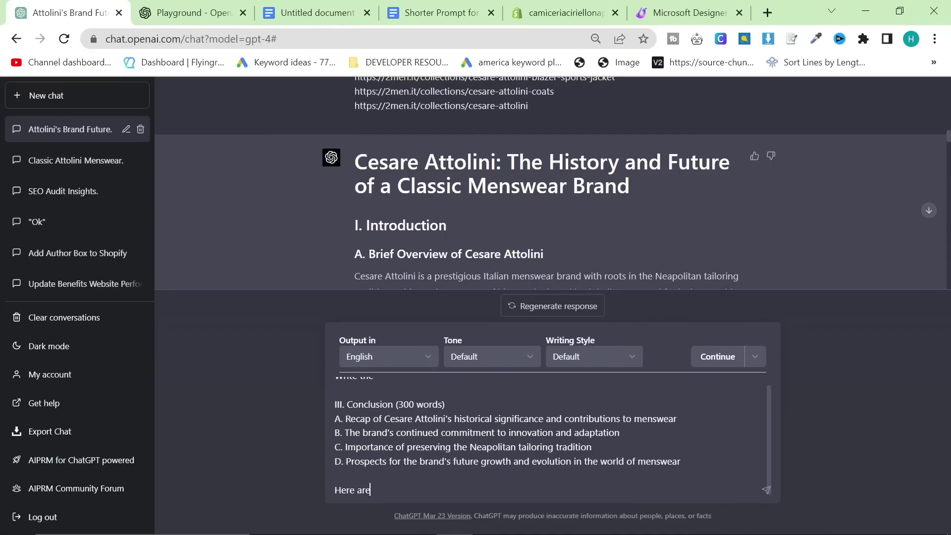
type(":")
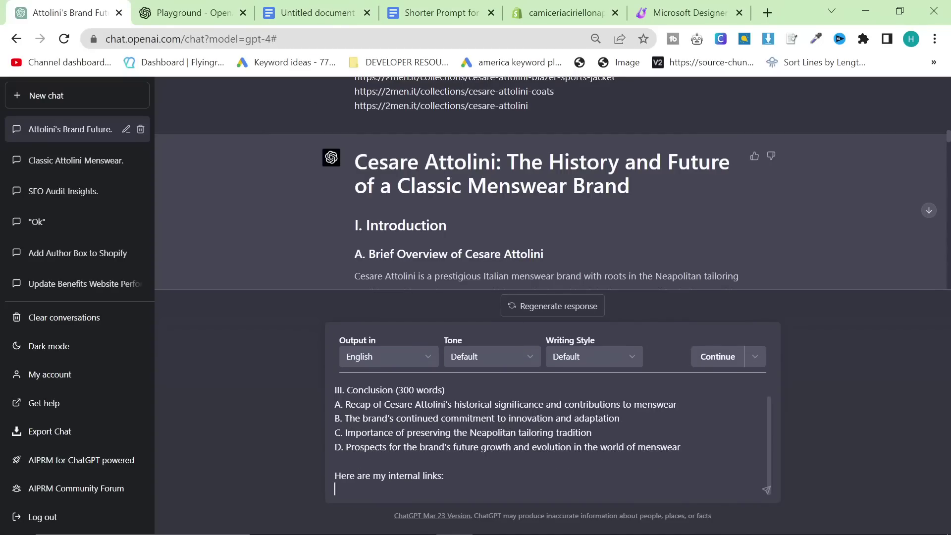
key("shift+Return")
key("Return")
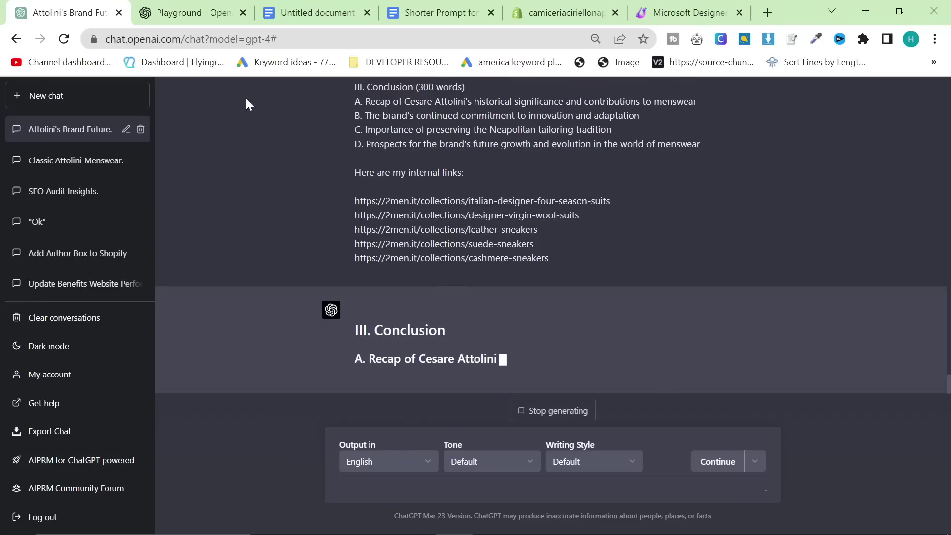
Scroll the Shorter Prompt for 2Men document to its top, then bring up the OpenAI Playground.
left_click(294, 10)
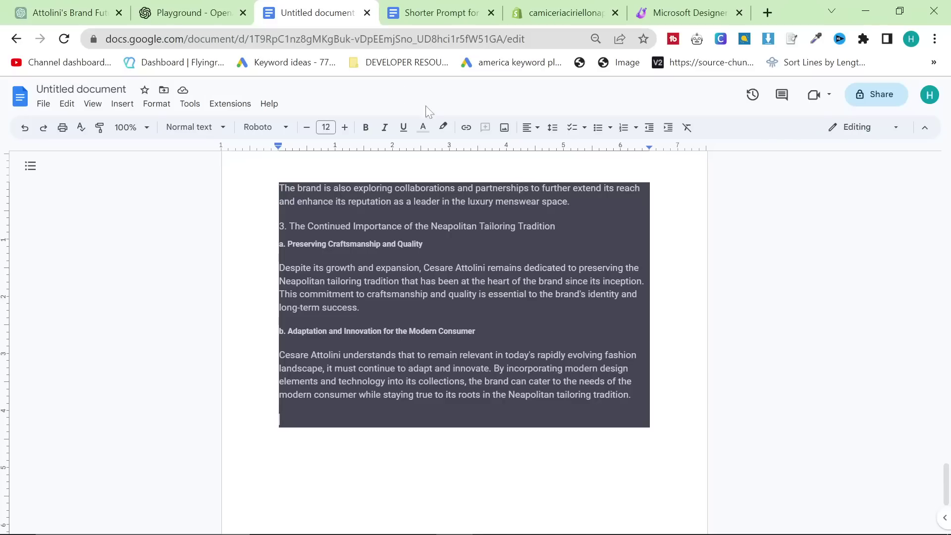
scroll(426, 112, "up", 10)
left_click(433, 13)
scroll(465, 342, "up", 20)
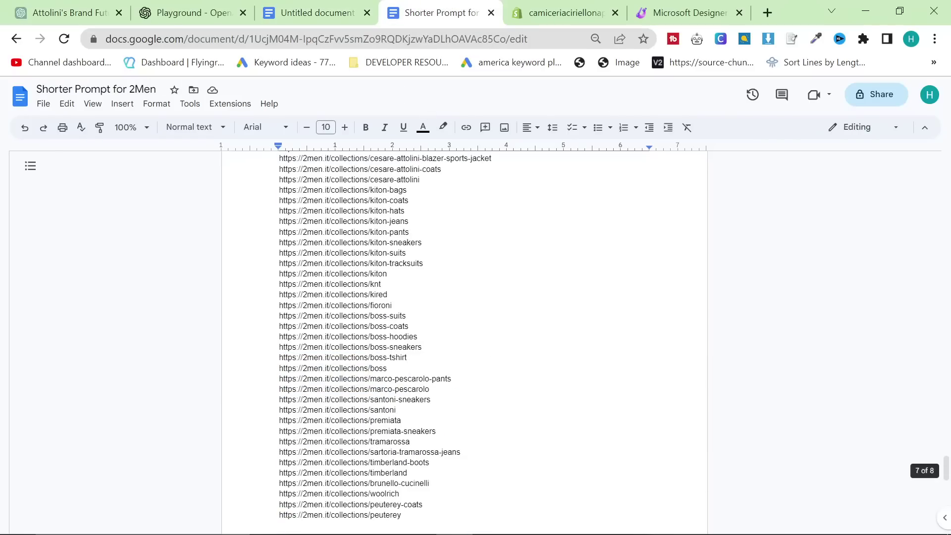
scroll(465, 342, "up", 20)
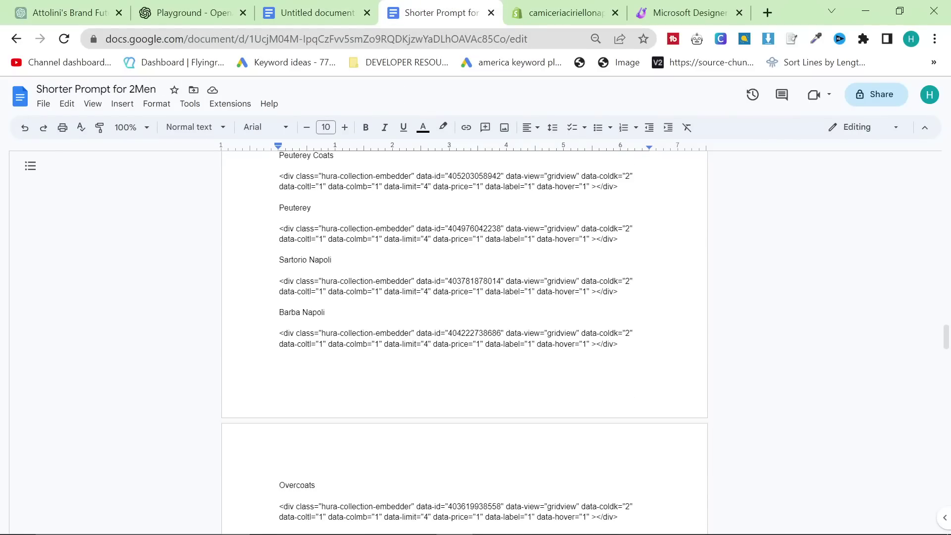
scroll(465, 342, "up", 10)
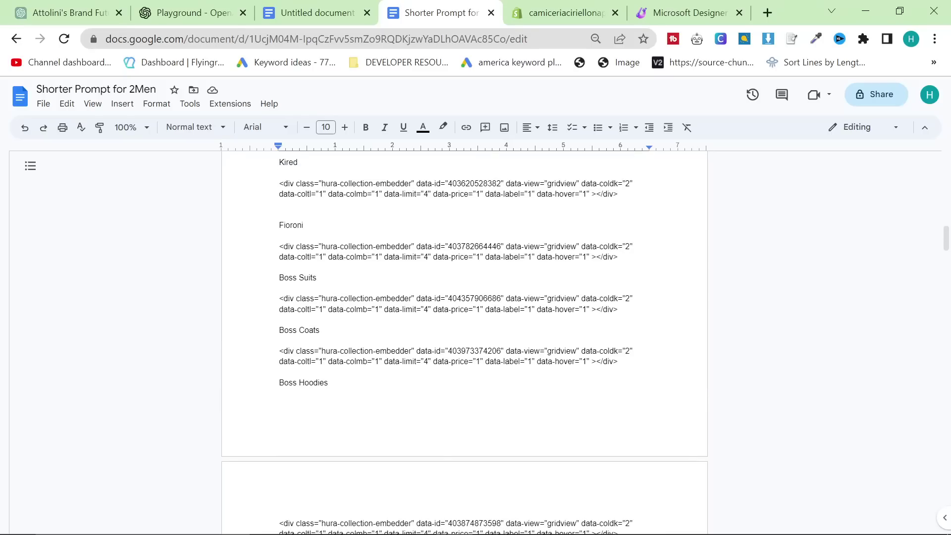
scroll(85, 257, "up", 5)
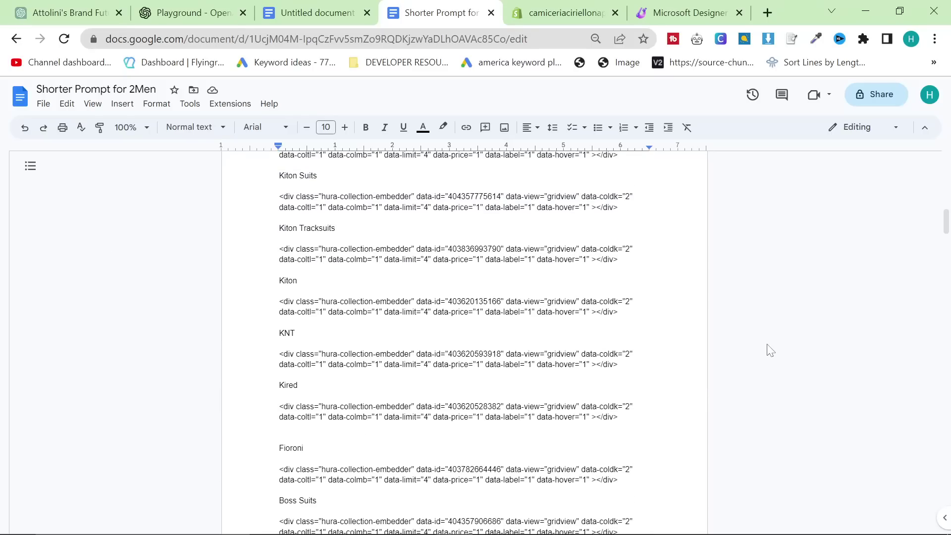
scroll(465, 342, "up", 20)
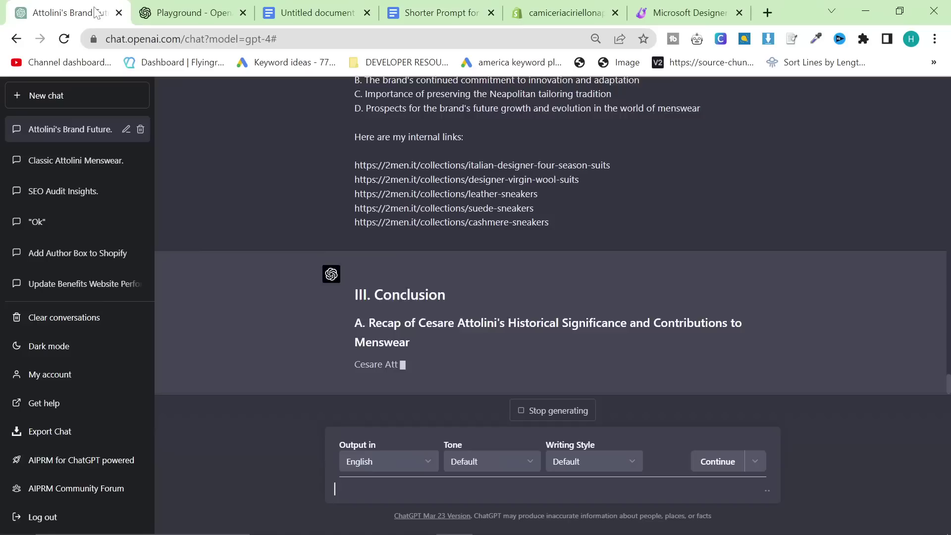
key("ctrl+1")
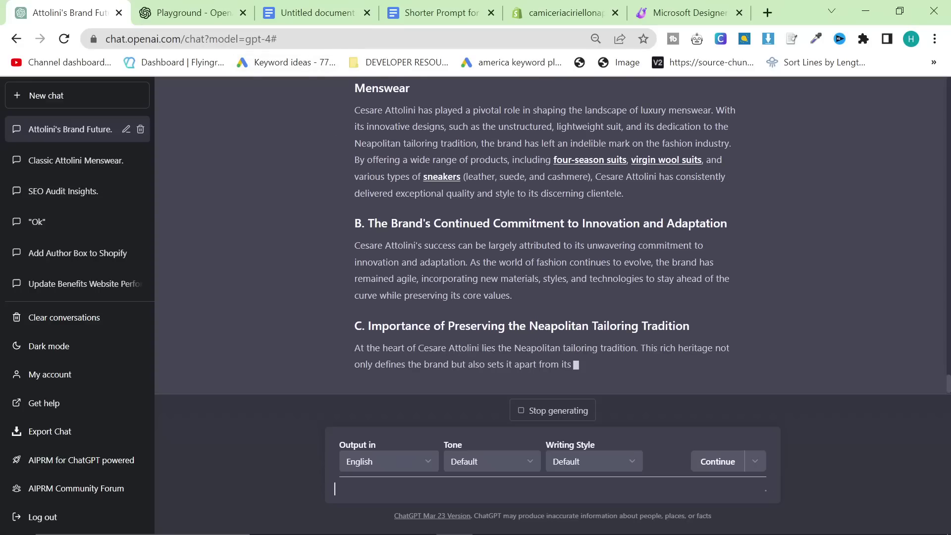
left_click(220, 15)
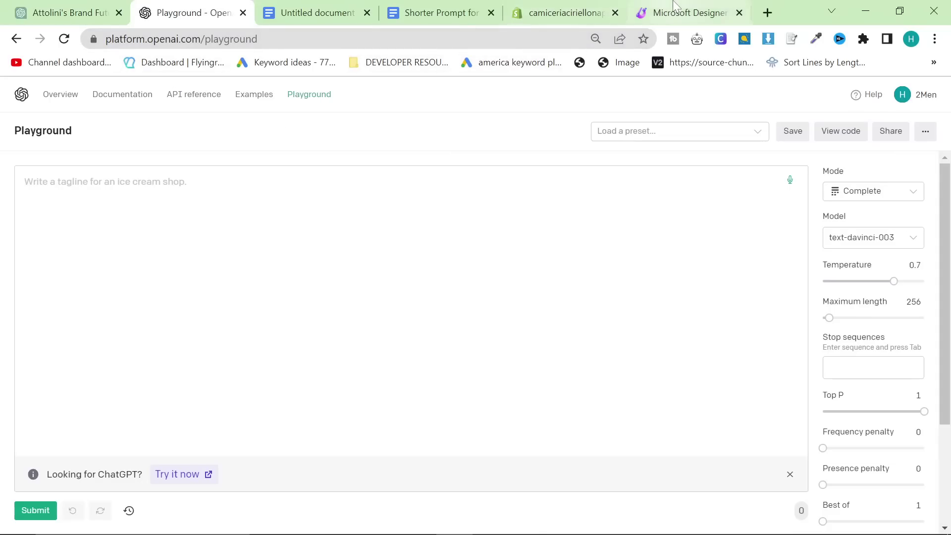
In Microsoft Designer, type a blog-post prompt about Cesare Attolini as a Classic Menswear brand.
left_click(690, 13)
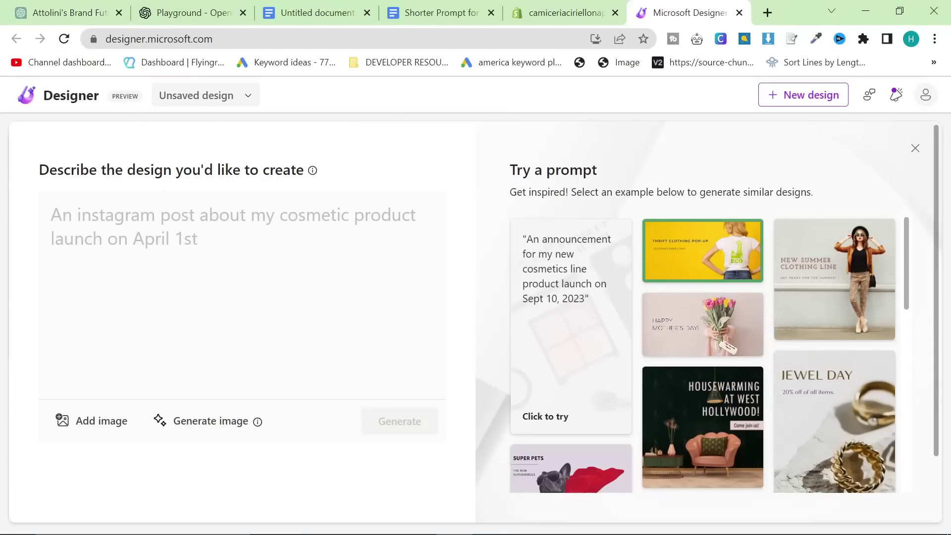
type("A shopify featured b")
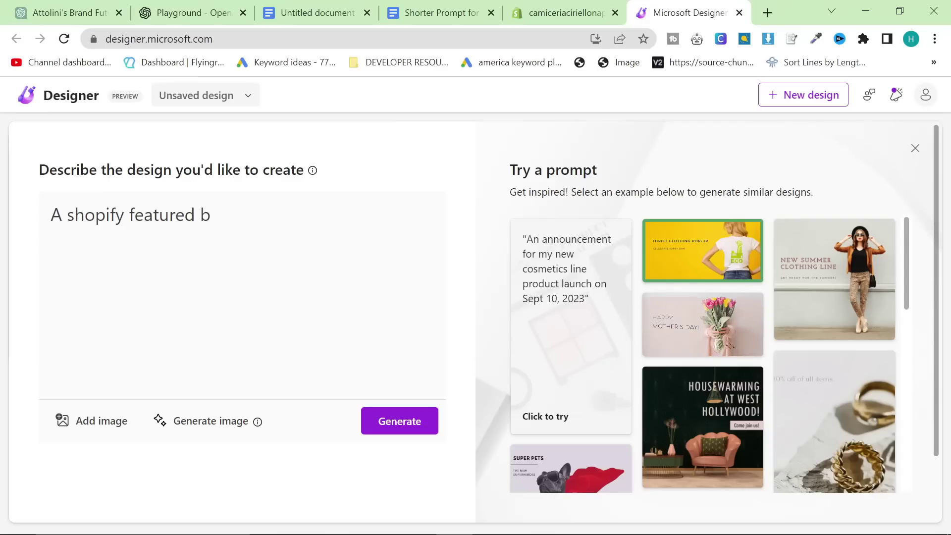
type("log post for an article about")
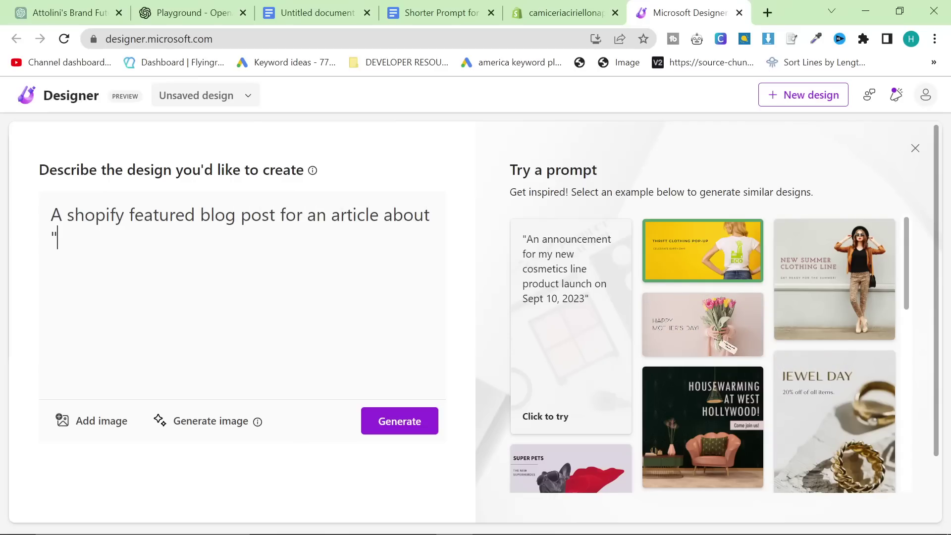
type("cesa")
key("BackSpace")
key("BackSpace")
key("BackSpace")
key("BackSpace")
type("Cesare Attolini as")
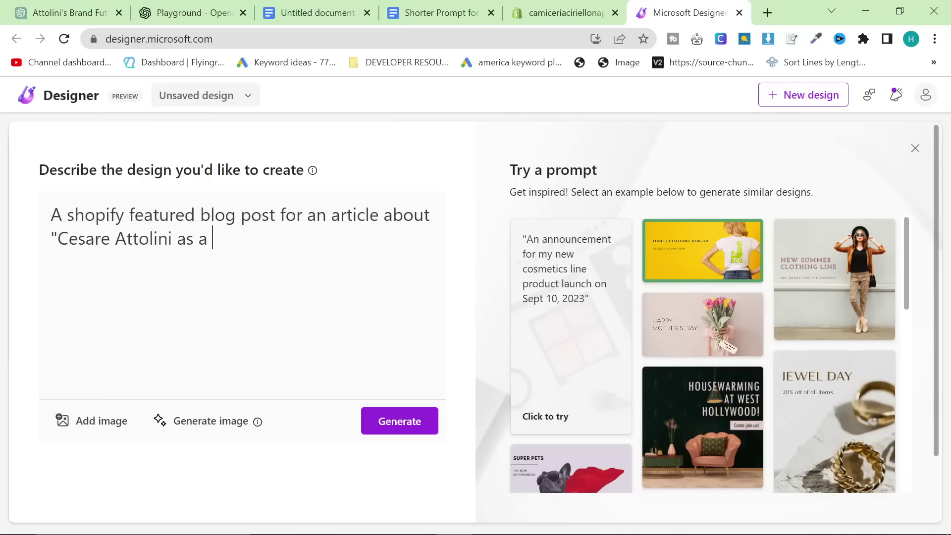
type("assic Menswear Brand")
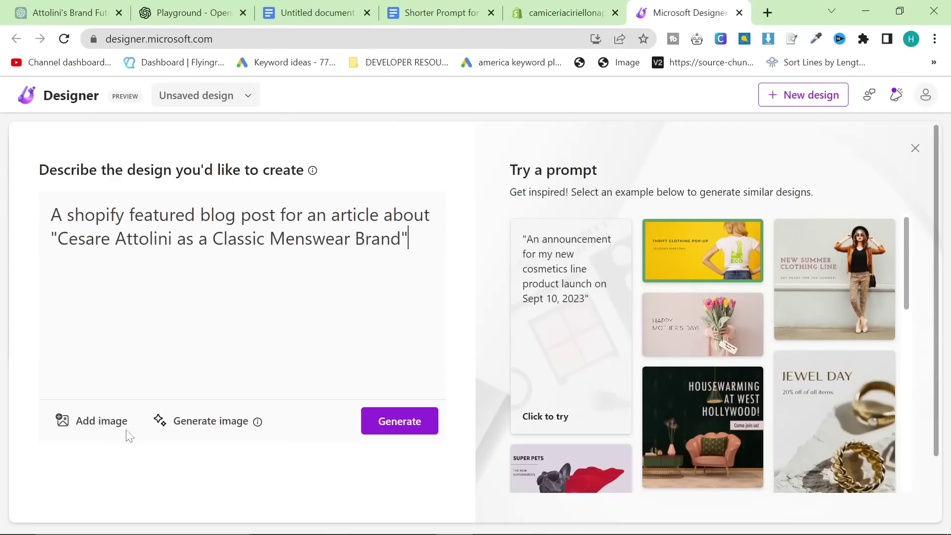
Attach the red-jacket photo from My media to the design prompt.
left_click(110, 423)
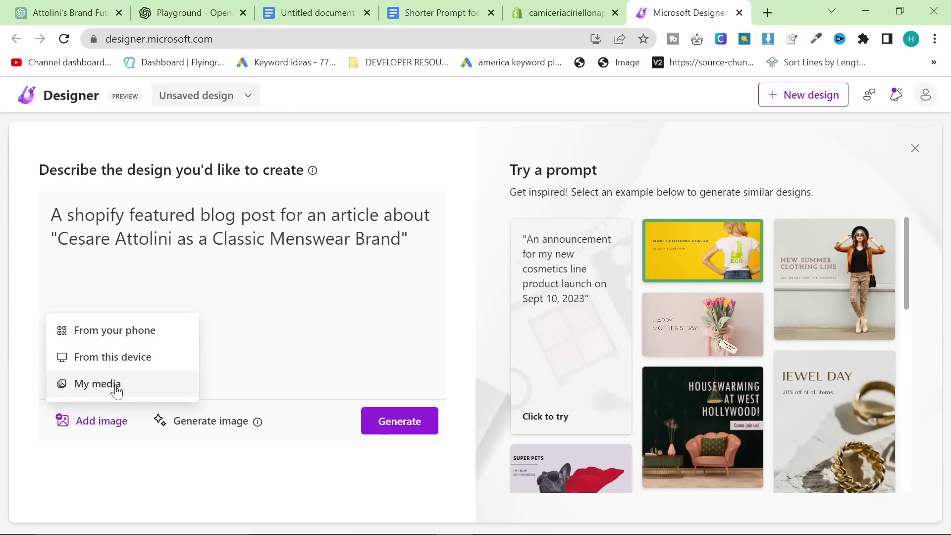
left_click(88, 385)
left_click(125, 220)
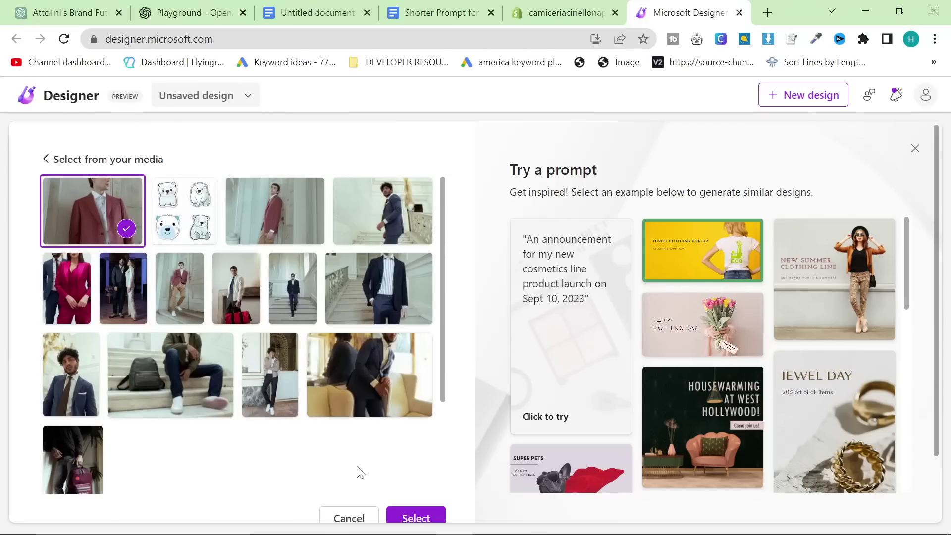
left_click(416, 518)
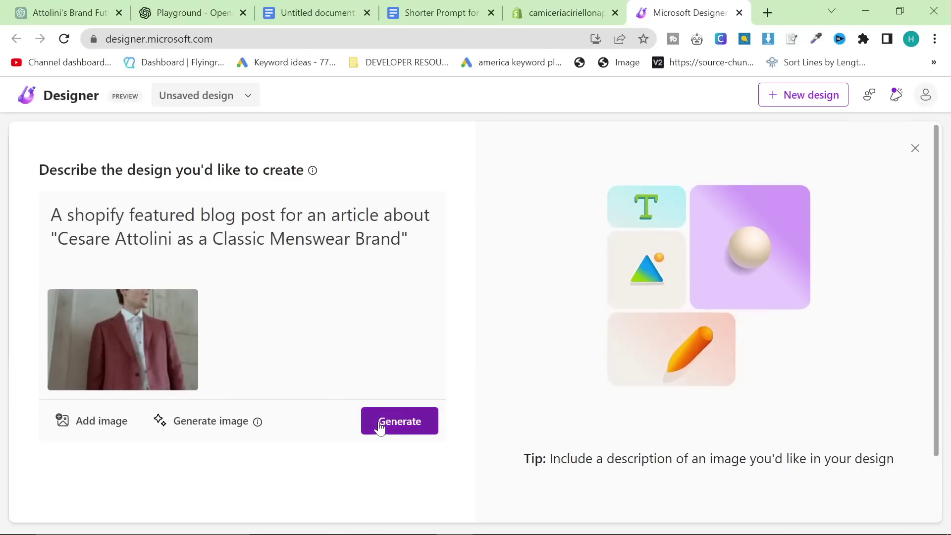
mouse_move(93, 305)
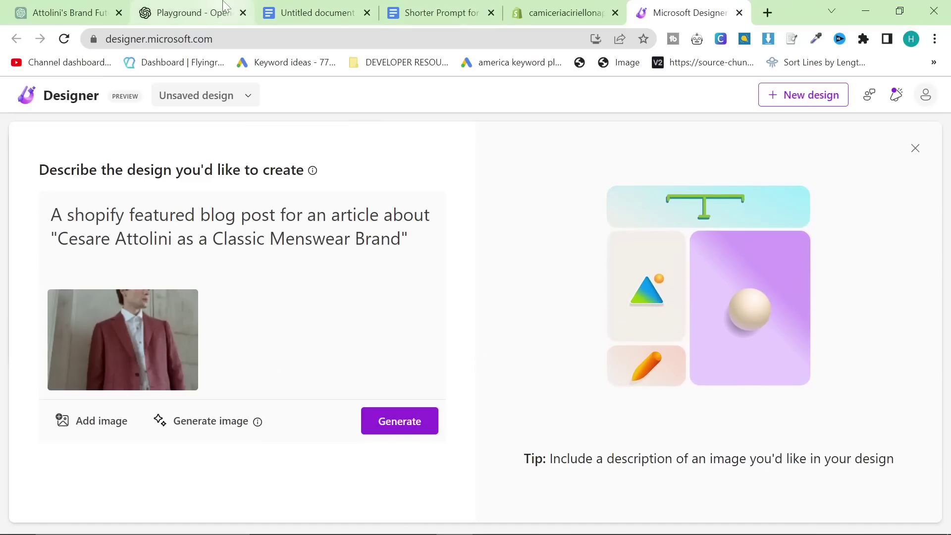
Select the finished Conclusion section of the ChatGPT reply.
left_click(36, 6)
scroll(353, 313, "up", 5)
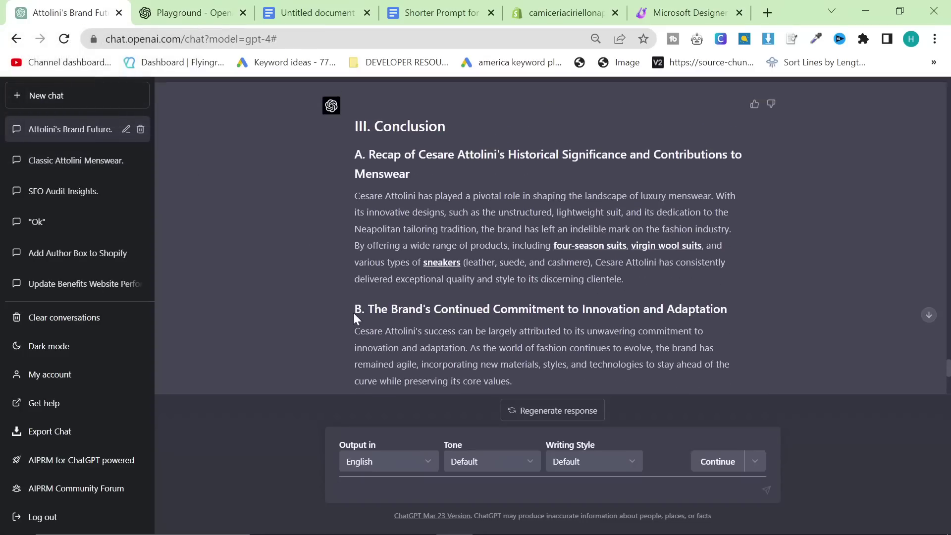
left_click_drag(355, 207, 634, 376)
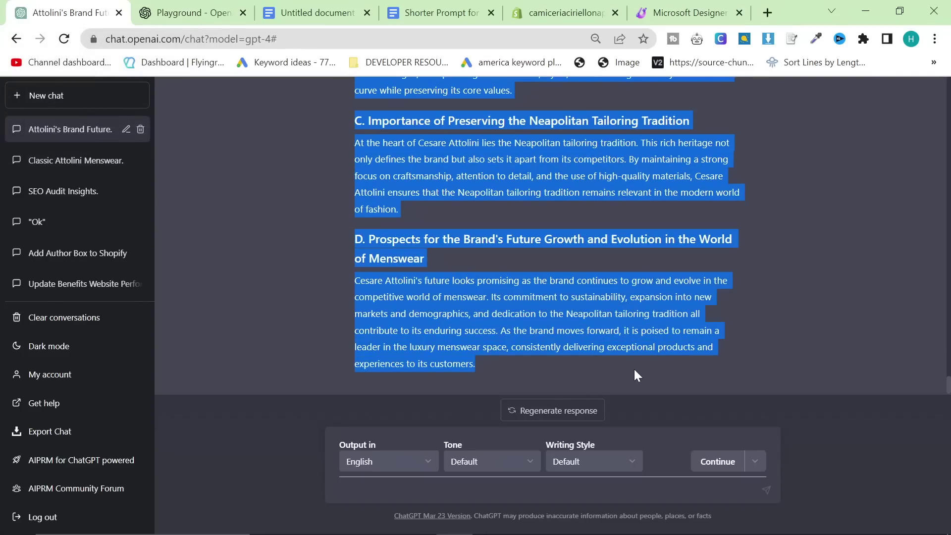
scroll(438, 292, "up", 4)
scroll(438, 293, "down", 4)
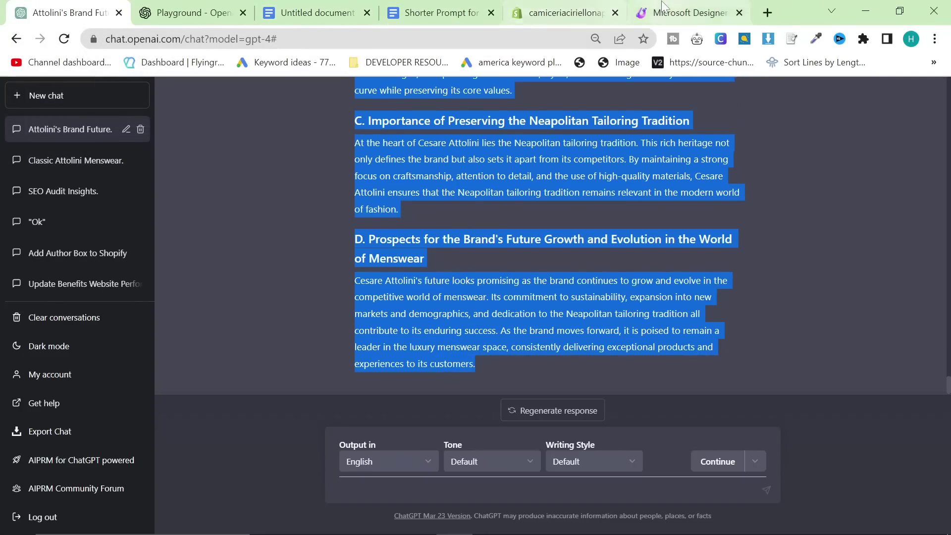
Pick the Designer layout with the framed title 'Cesare Attolini: A Classic Menswear Brand'.
left_click(679, 13)
scroll(658, 406, "down", 4)
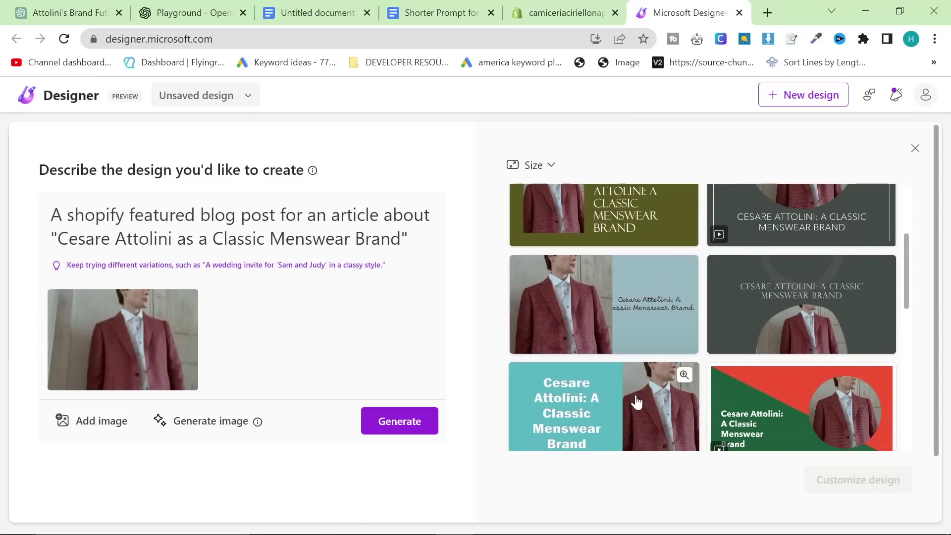
scroll(637, 402, "down", 3)
scroll(634, 397, "up", 7)
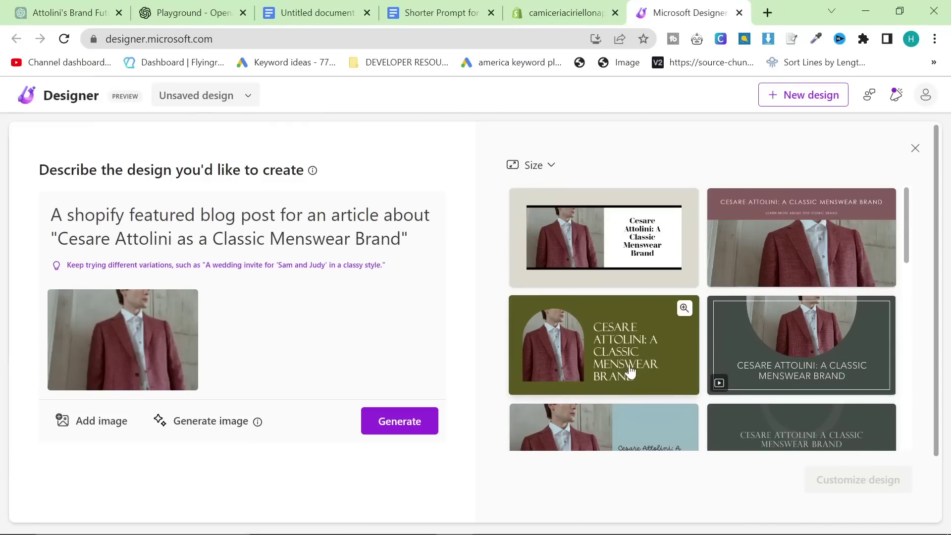
left_click(640, 281)
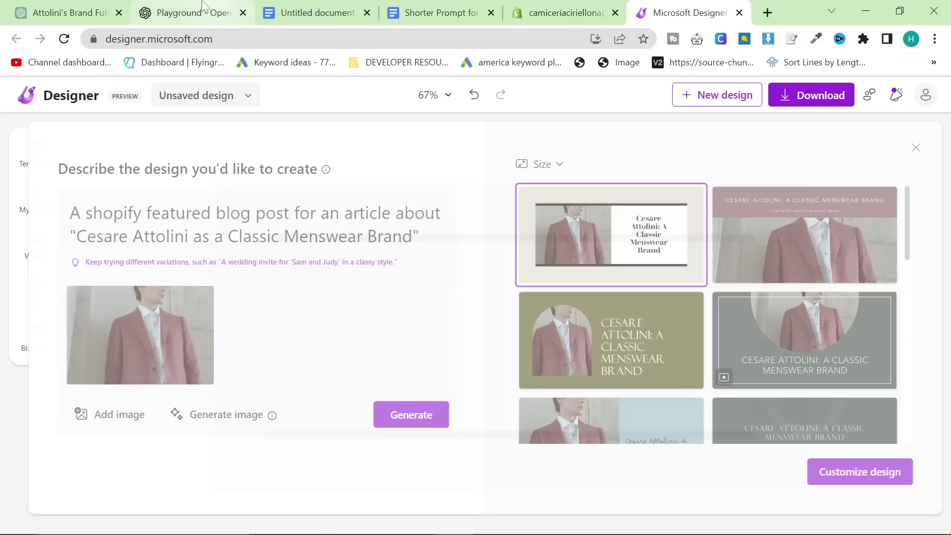
scroll(464, 347, "down", 10)
scroll(465, 347, "down", 6)
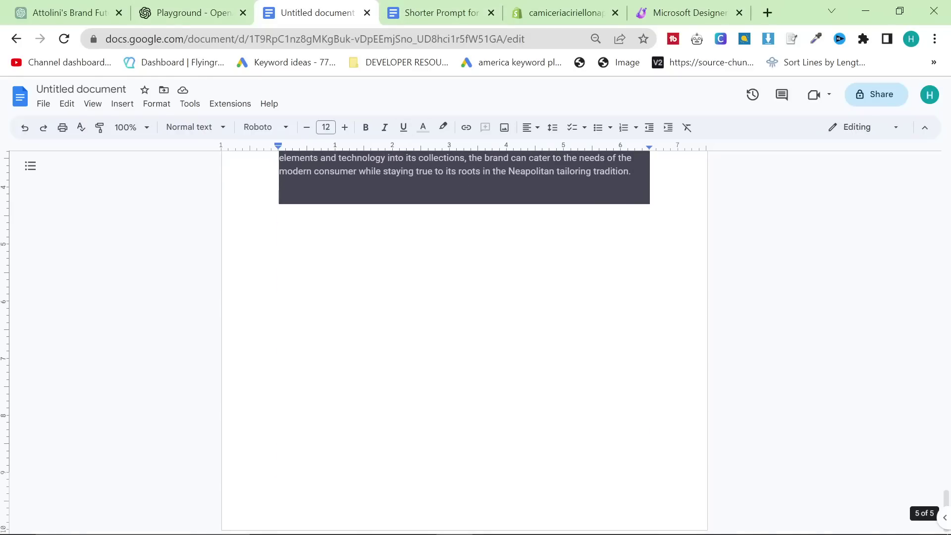
scroll(465, 347, "up", 3)
Paste the Conclusion at the end of the Google Doc and select the whole essay.
key("ctrl+v")
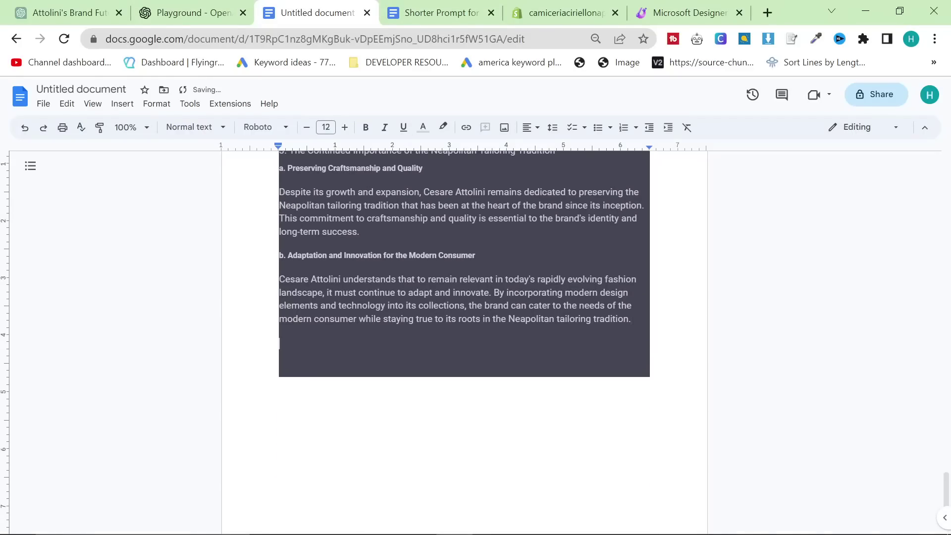
key("ctrl+a")
scroll(464, 347, "up", 10)
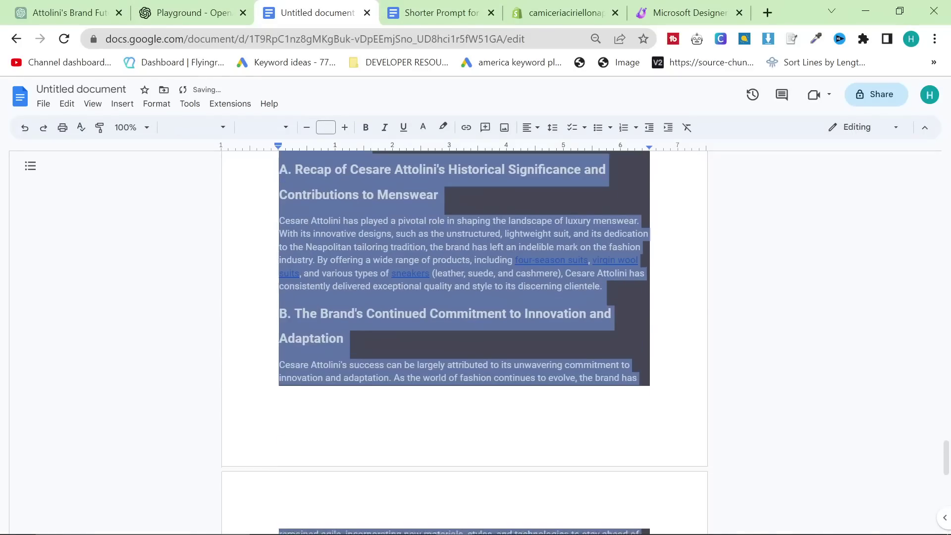
Rename the design to start with 'Cesare Attolini' and download it as a PNG.
left_click(692, 6)
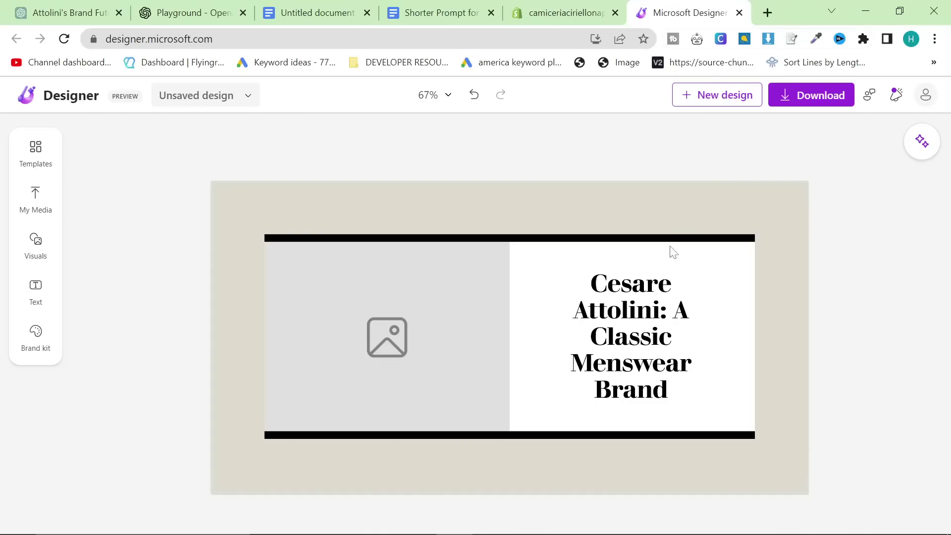
left_click(630, 336)
left_click(554, 335)
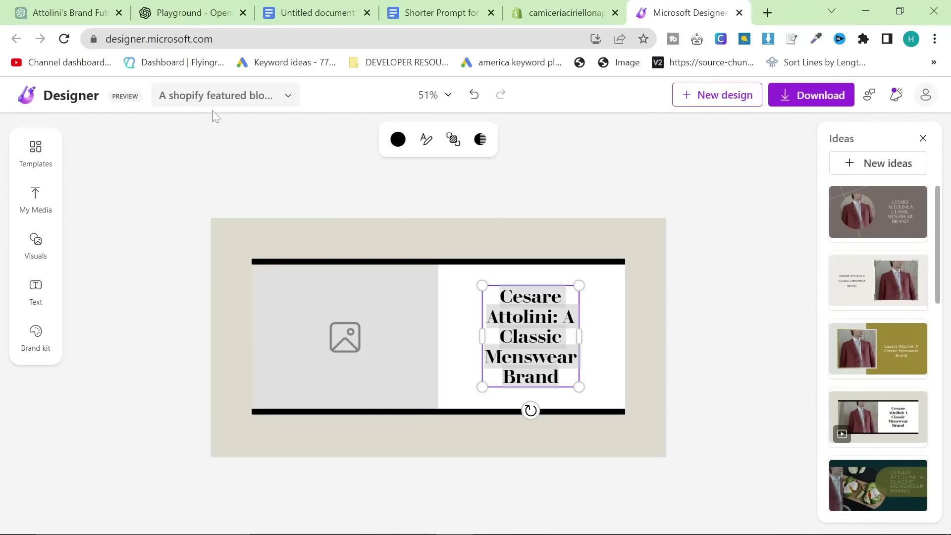
left_click(236, 95)
left_click(199, 228)
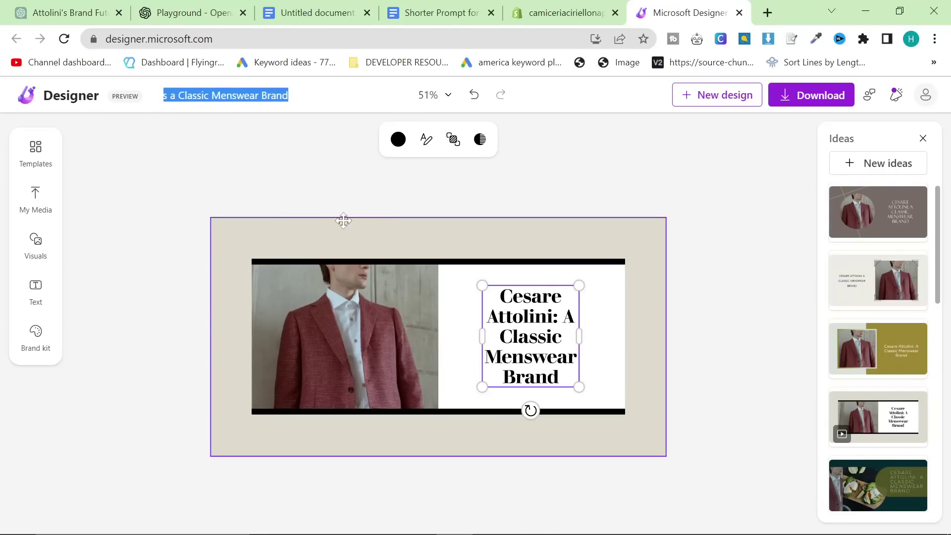
key("Home")
key("shift+Right")
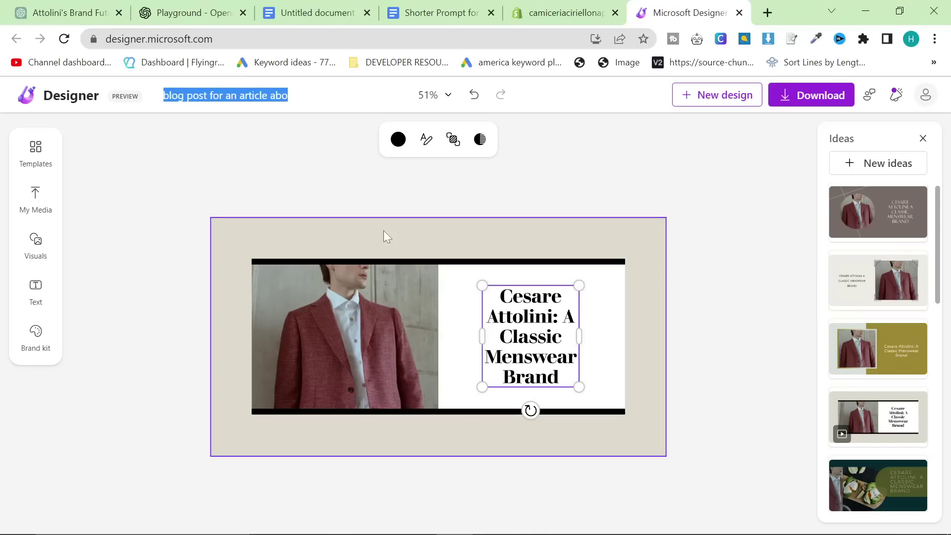
left_click(384, 230)
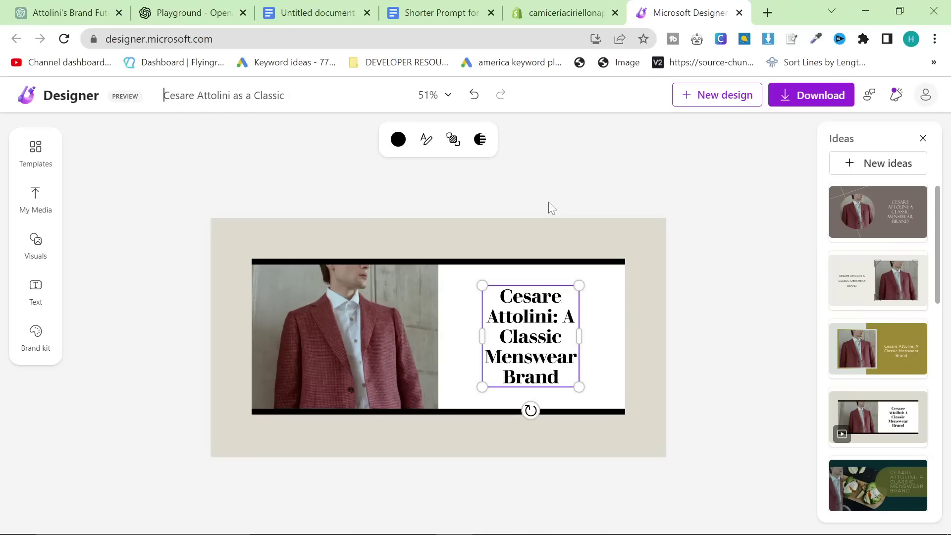
left_click(807, 99)
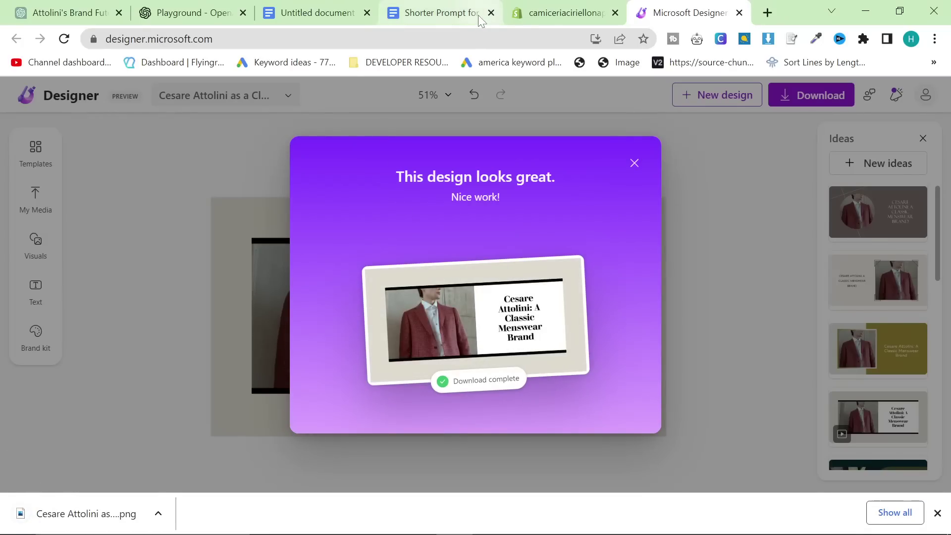
left_click(563, 13)
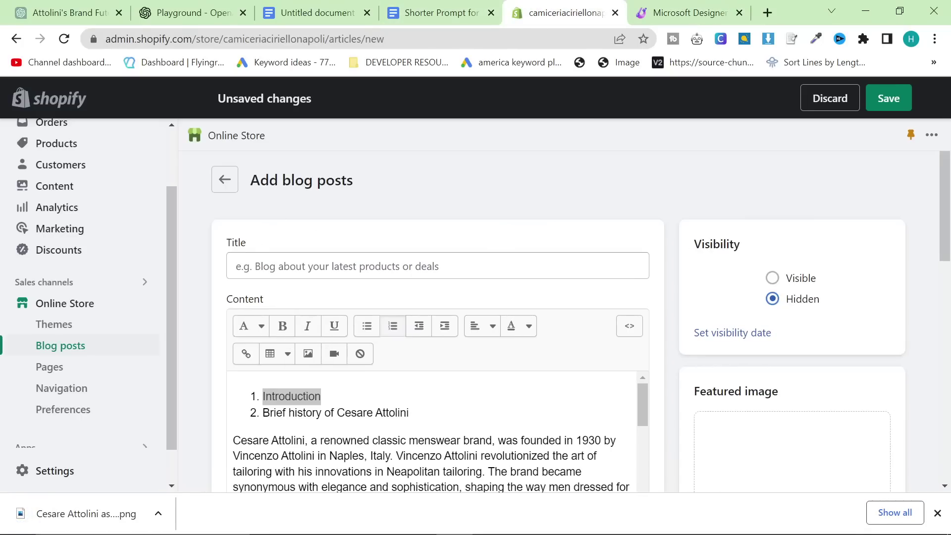
Discard the pasted article by reloading Shopify's Add blog post page.
key("ctrl+a")
key("ctrl+v")
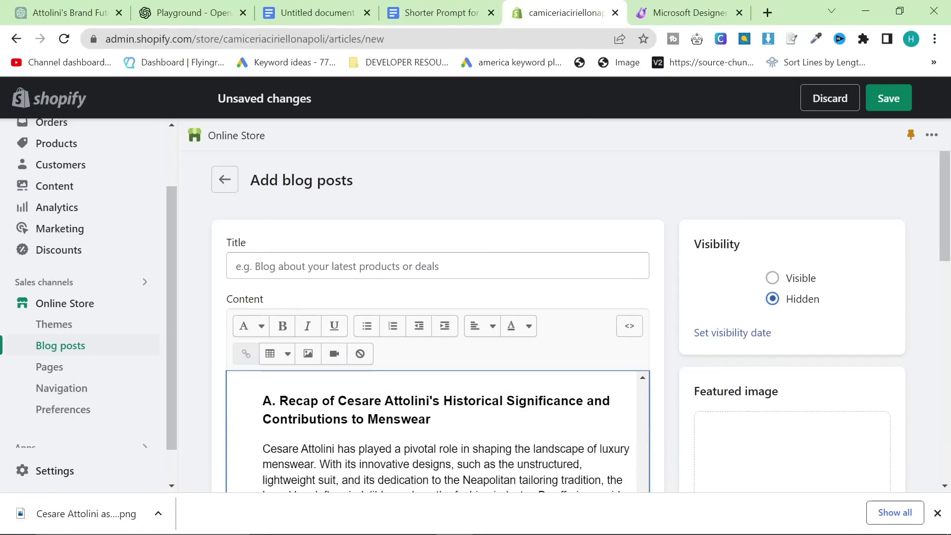
scroll(436, 431, "up", 15)
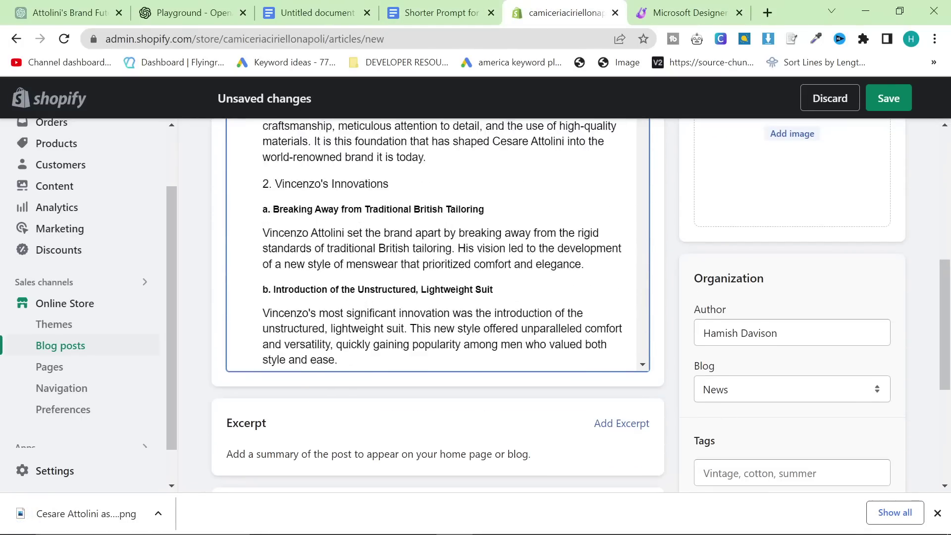
scroll(436, 248, "up", 15)
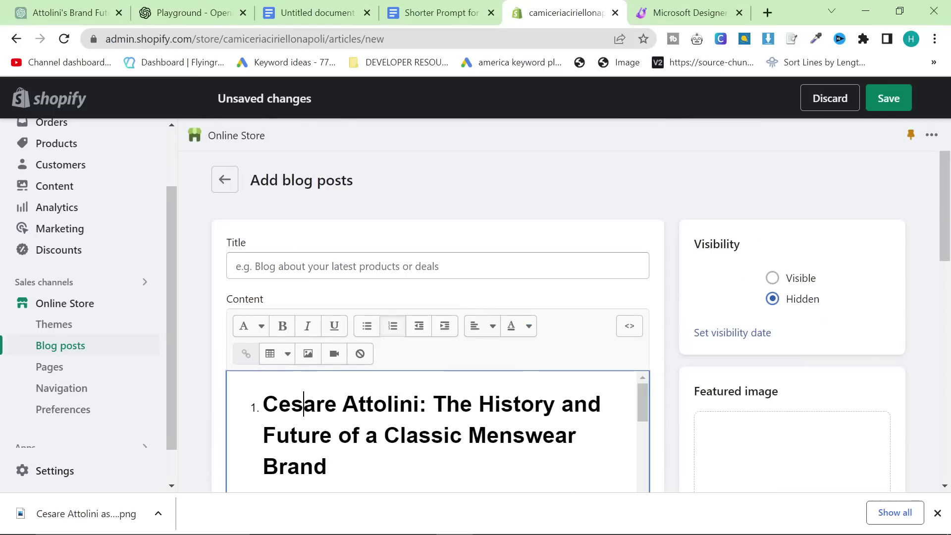
key("ctrl+a")
key("Left")
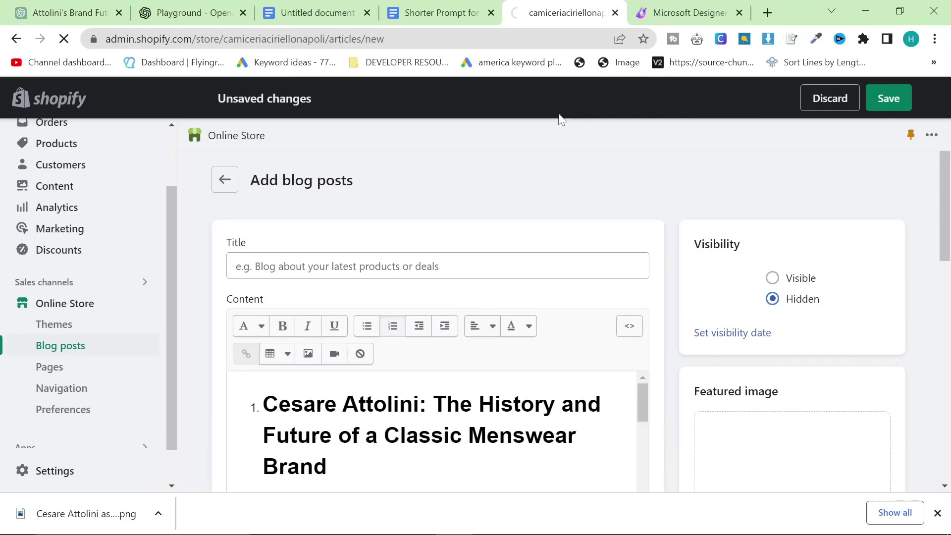
left_click(70, 12)
scroll(545, 223, "up", 5)
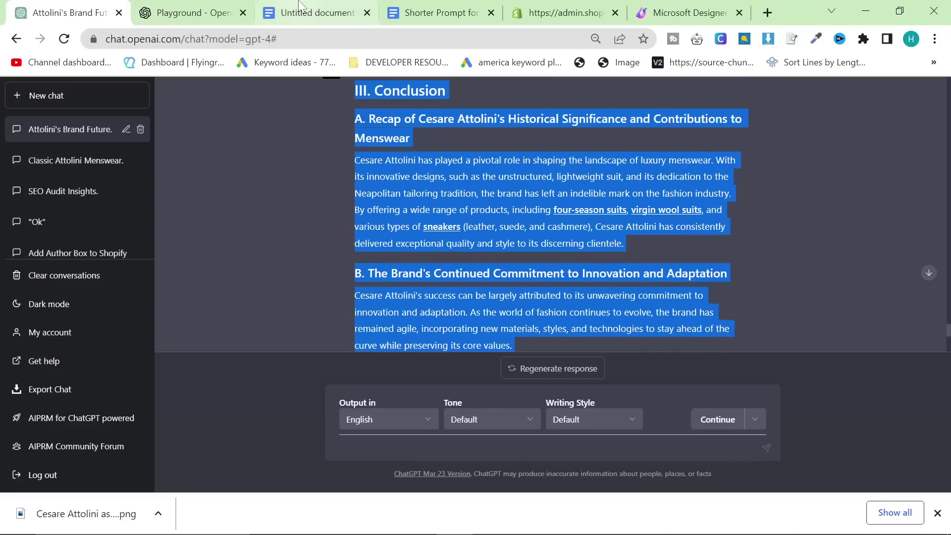
Copy the entire essay text from the Google Docs document.
left_click(317, 12)
scroll(464, 323, "up", 20)
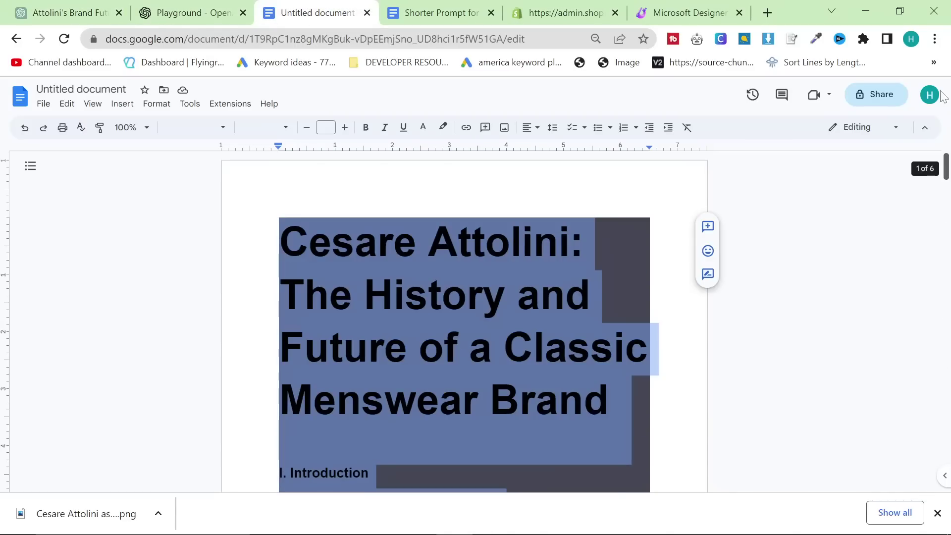
left_click(355, 243)
scroll(464, 322, "down", 4)
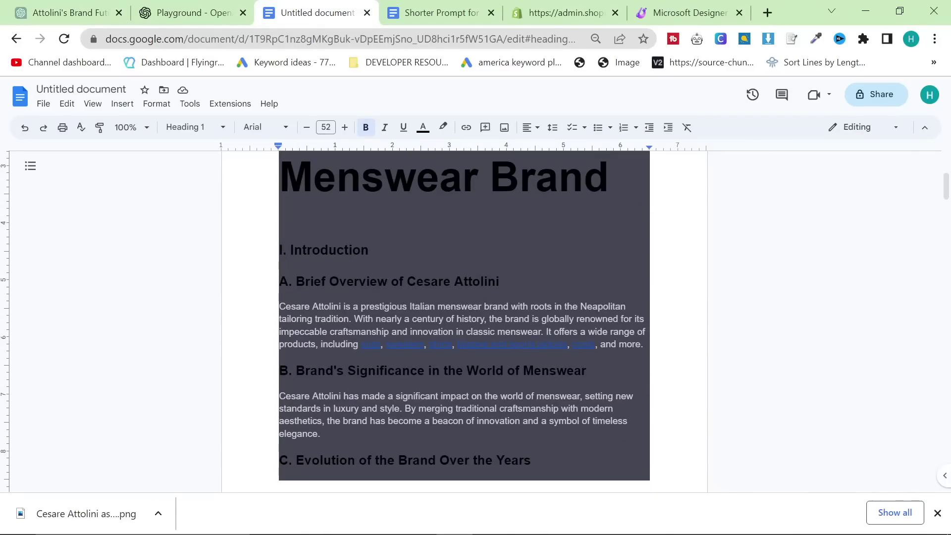
Paste the copied essay into the Shopify blog post's content.
left_click(436, 12)
left_click(556, 11)
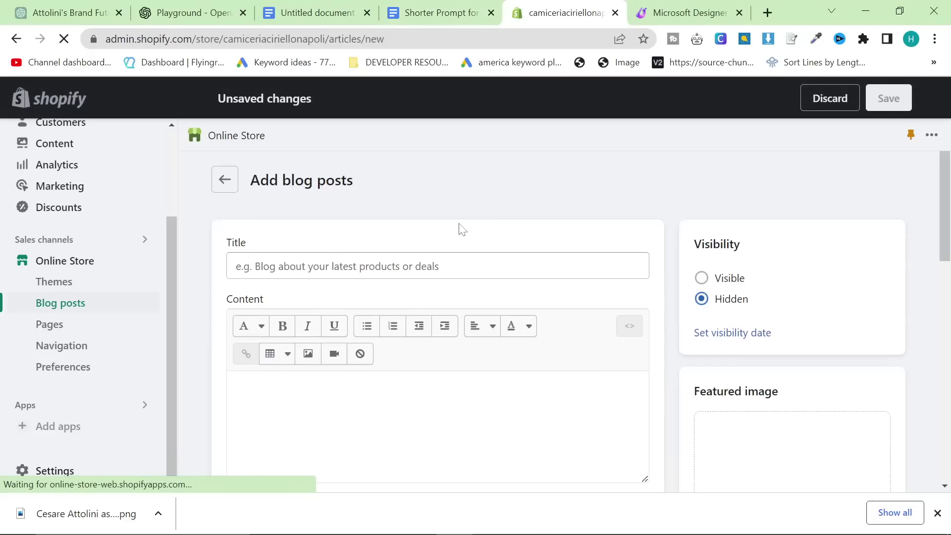
key("ctrl+v")
Set the Cesare Attolini Designer PNG from Downloads as the featured image.
scroll(436, 426, "up", 15)
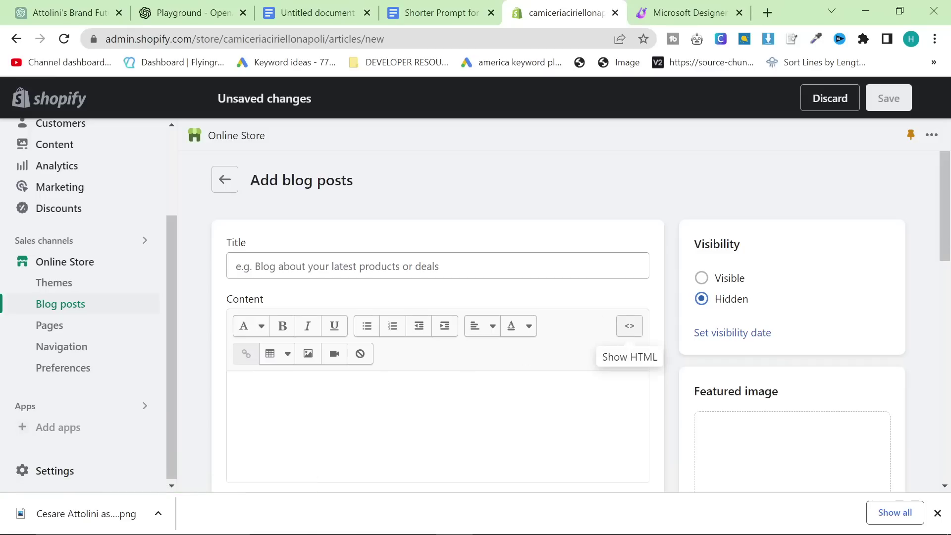
scroll(800, 331, "down", 3)
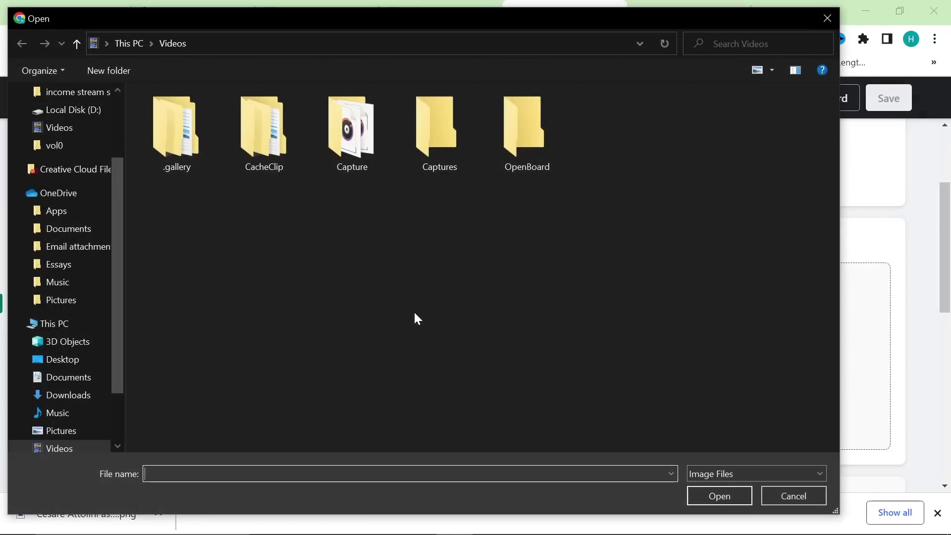
left_click(62, 125)
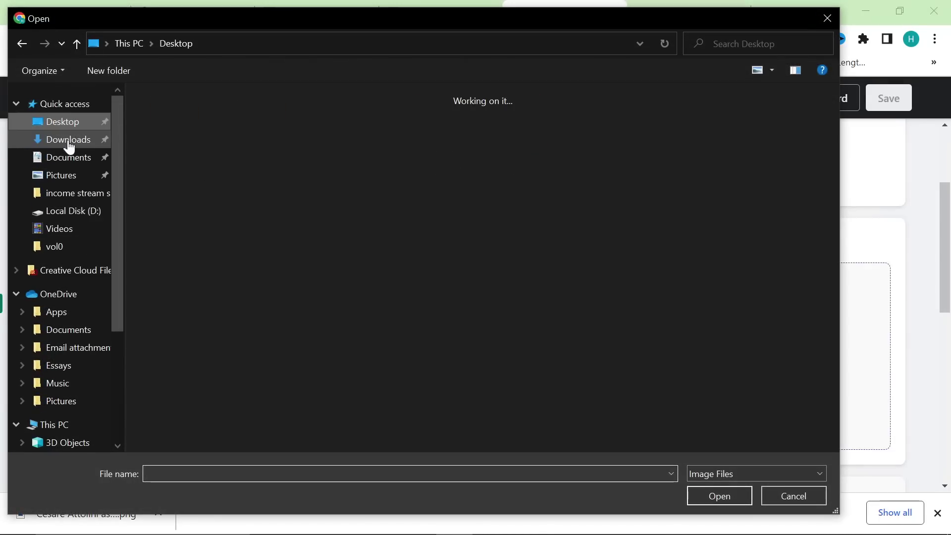
left_click(67, 139)
double_click(187, 137)
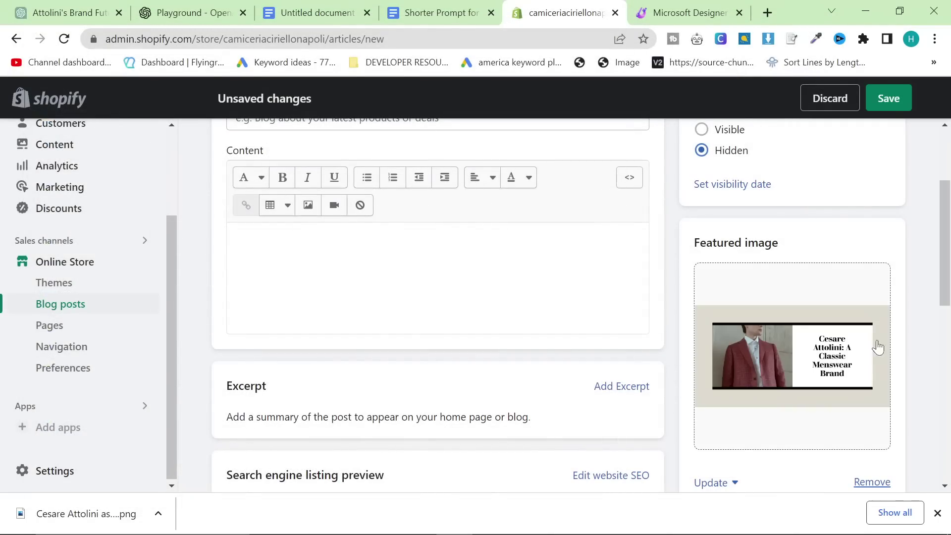
left_click(234, 237)
scroll(758, 346, "up", 3)
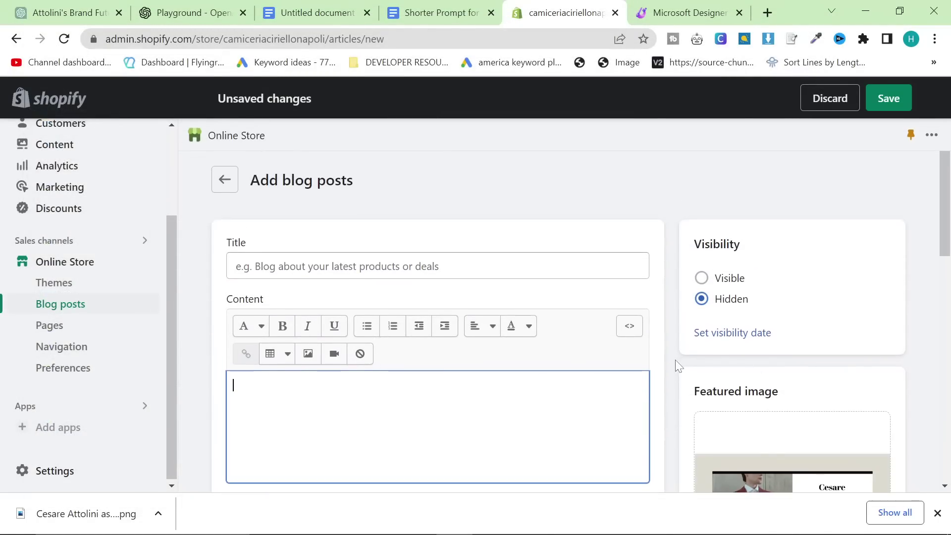
Paste the essay into the body and move its main heading into the Title field.
key("ctrl+v")
scroll(436, 431, "up", 10)
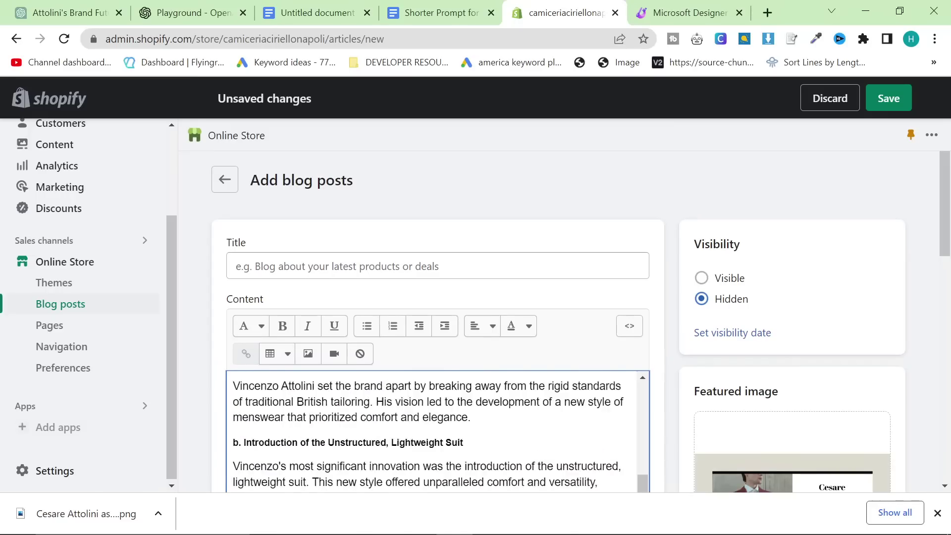
left_click_drag(617, 424, 233, 391)
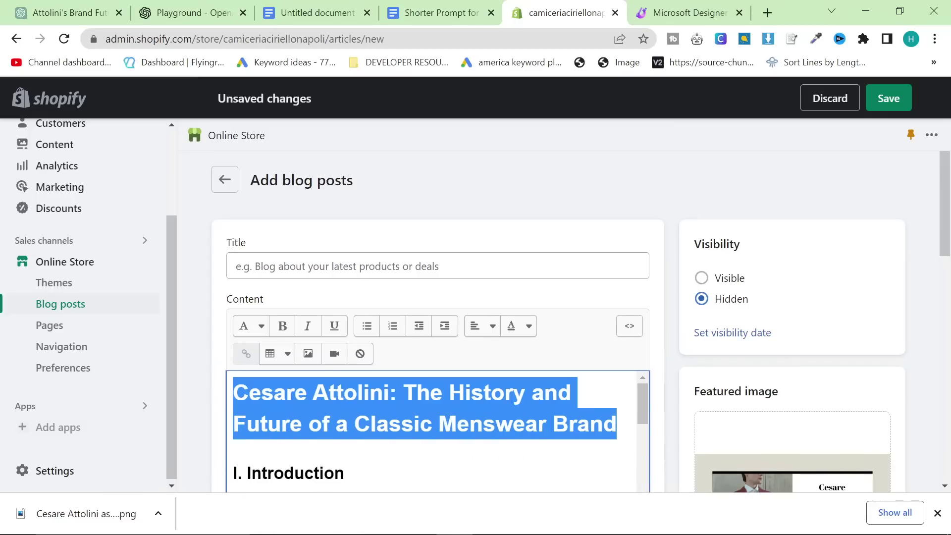
key("ctrl+c")
left_click(346, 266)
key("ctrl+v")
left_click_drag(617, 424, 158, 370)
key("BackSpace")
key("BackSpace")
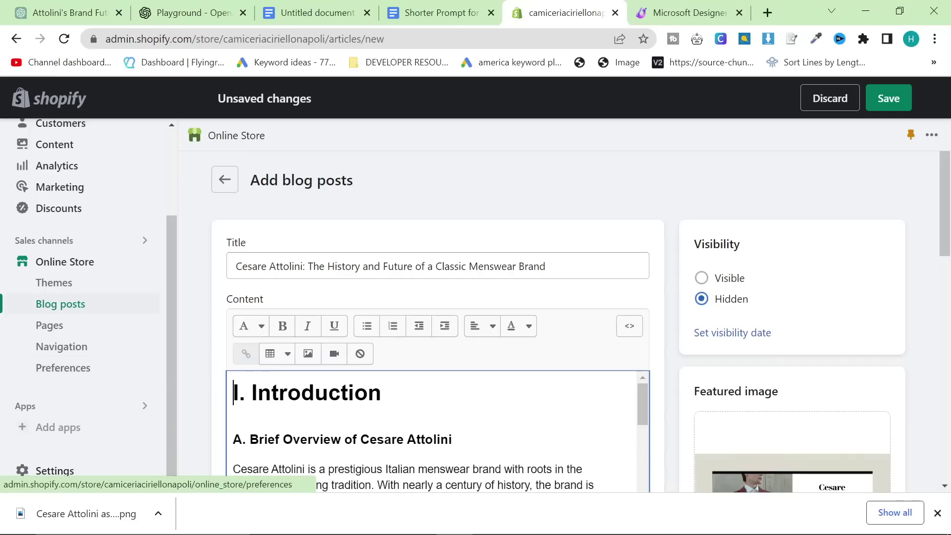
Remove the blank line and format 'I. Introduction' as Heading 2.
key("shift+End")
left_click(245, 327)
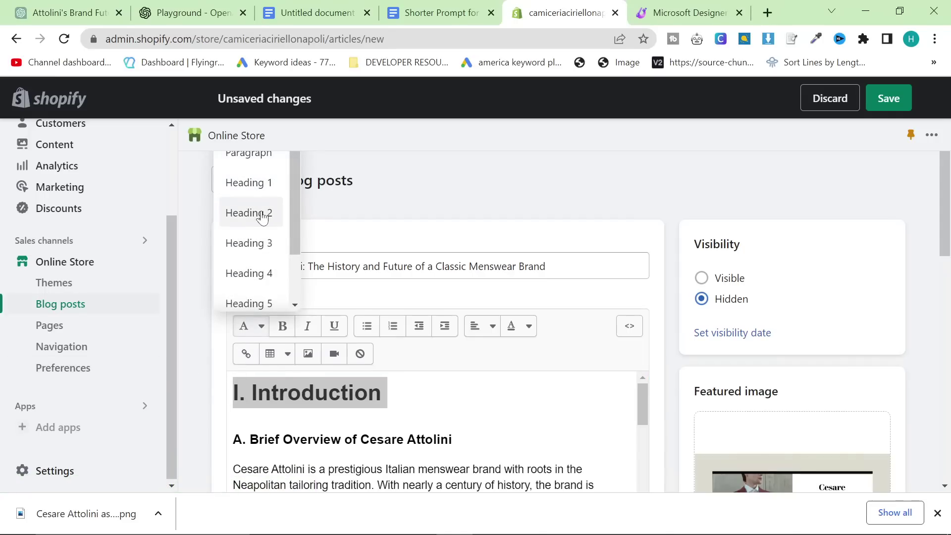
left_click(248, 208)
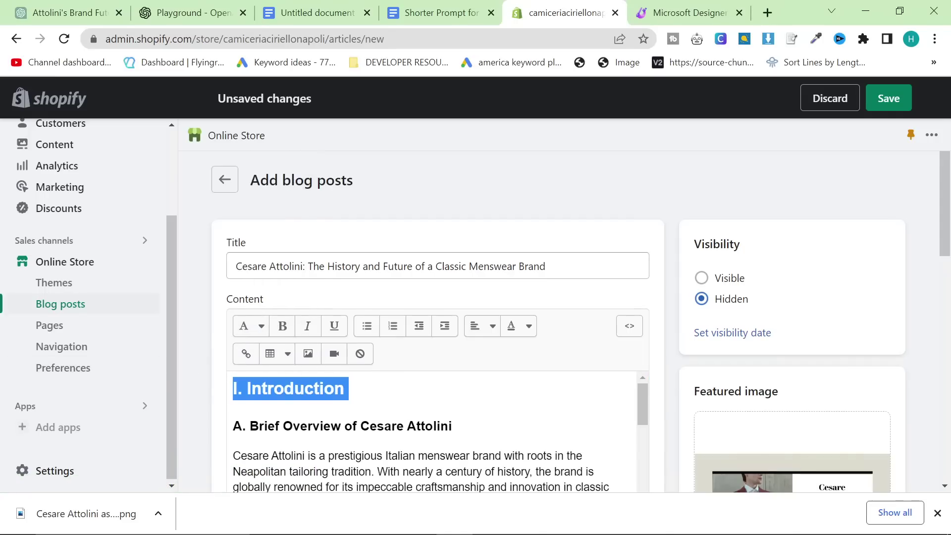
key("Right")
scroll(436, 431, "down", 2)
scroll(436, 431, "up", 1)
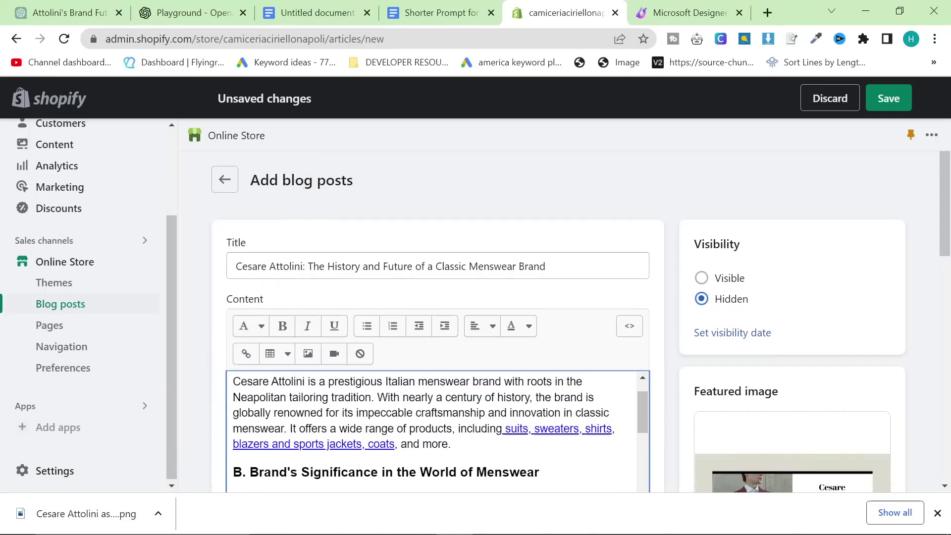
scroll(436, 431, "down", 2)
scroll(436, 431, "up", 5)
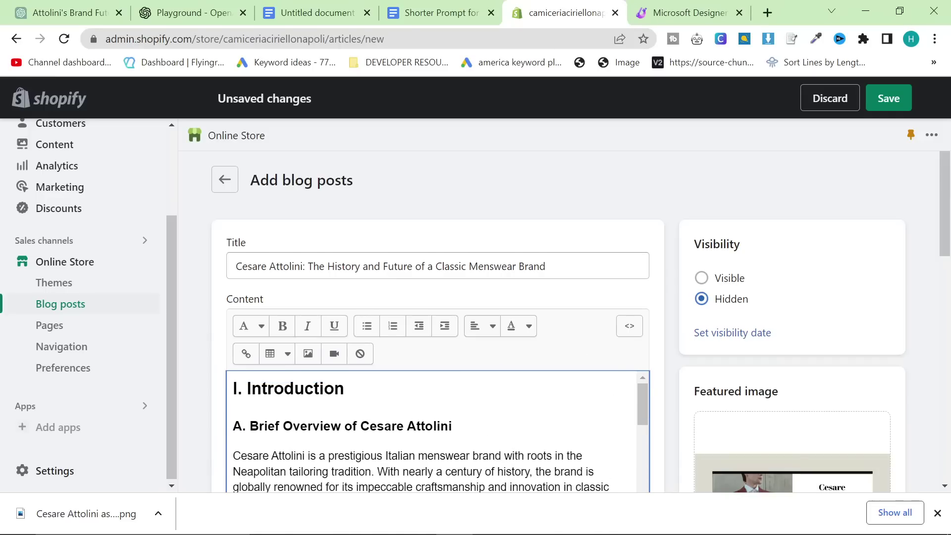
Show the post body as HTML, search it for 'flex', and select all the source.
left_click(630, 326)
scroll(780, 392, "down", 2)
key("ctrl+f")
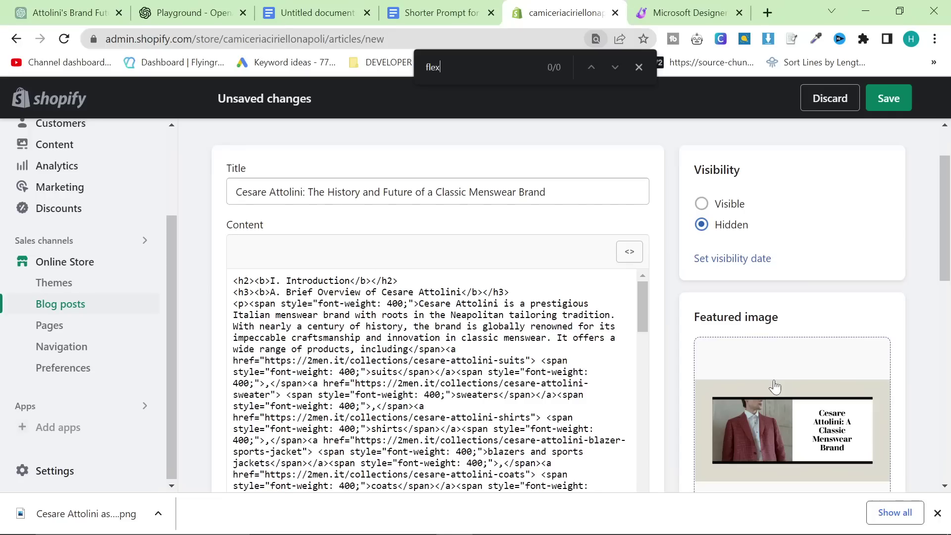
scroll(436, 382, "down", 15)
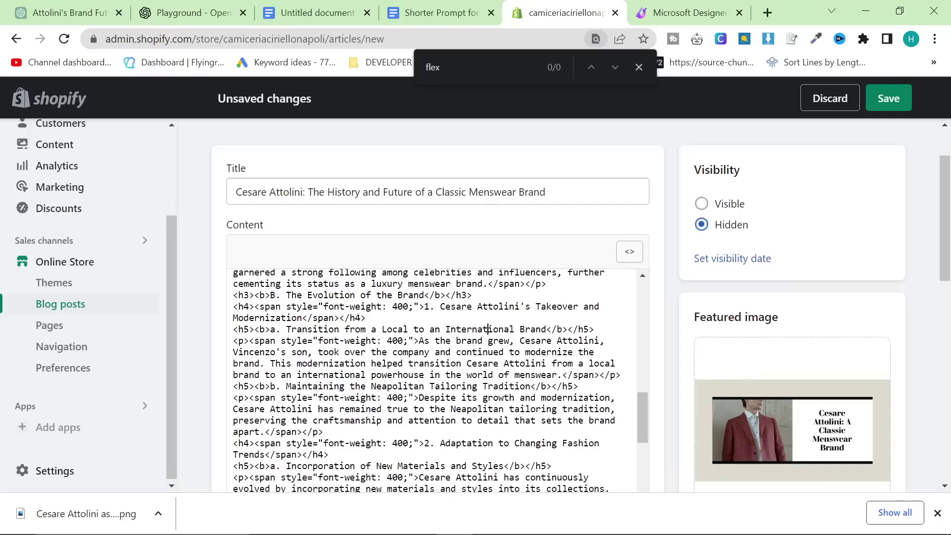
key("ctrl+a")
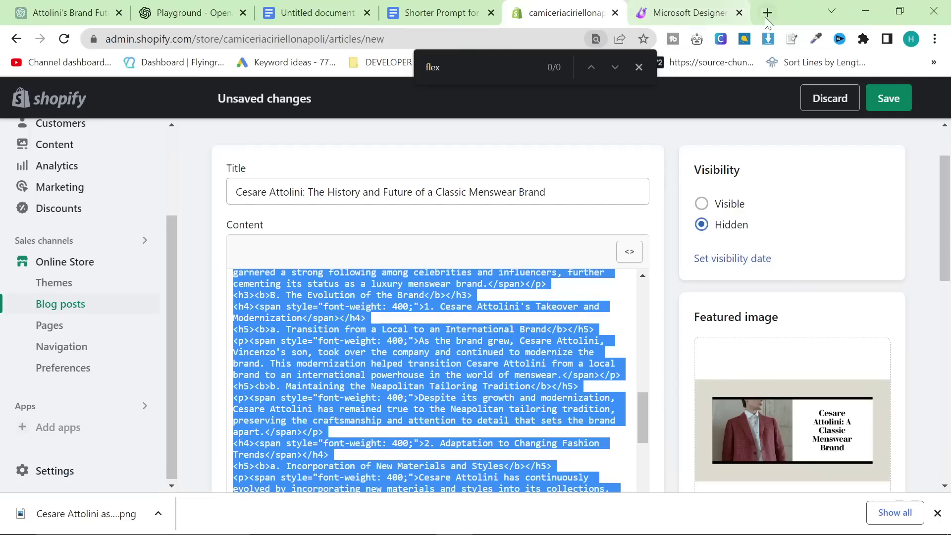
scroll(436, 382, "down", 5)
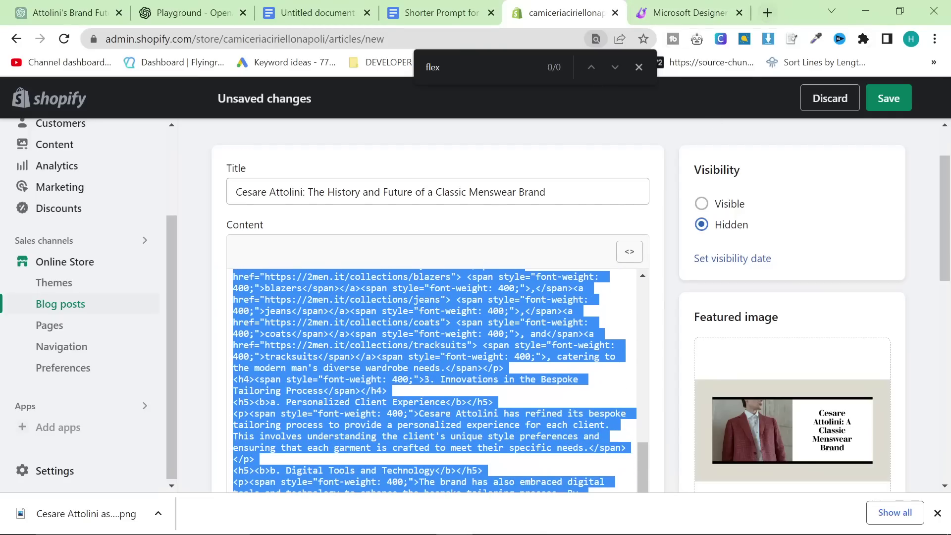
Search the web for 'html washer' and open the HtmlWasher site.
left_click(767, 13)
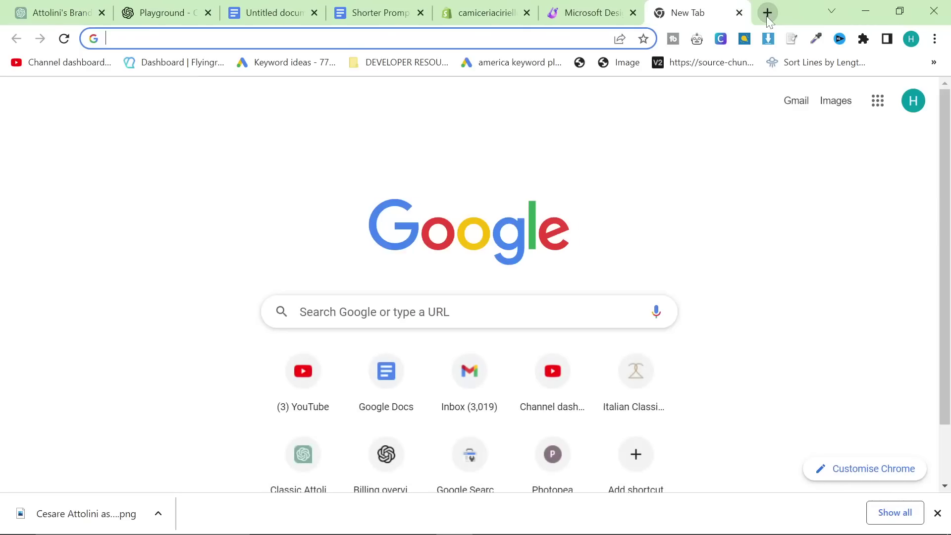
type("html washer")
key("Return")
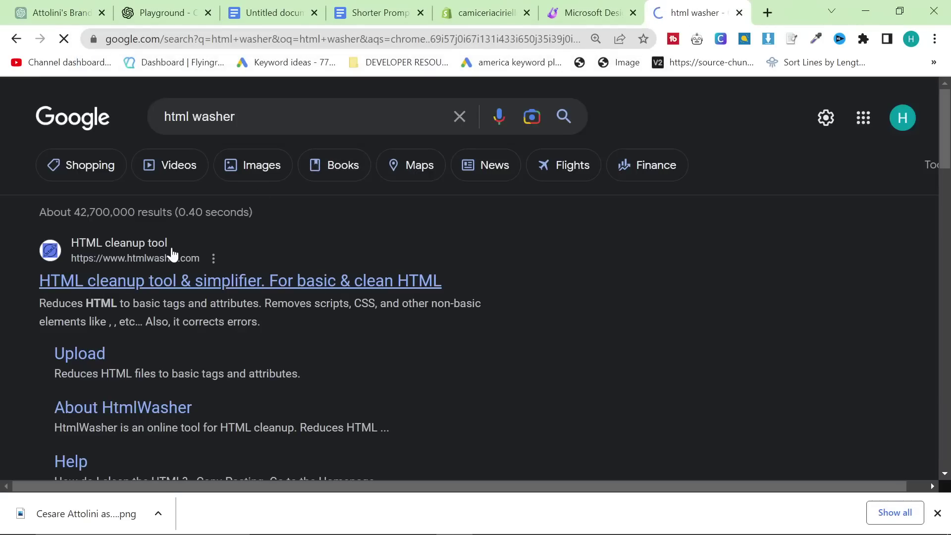
left_click(157, 264)
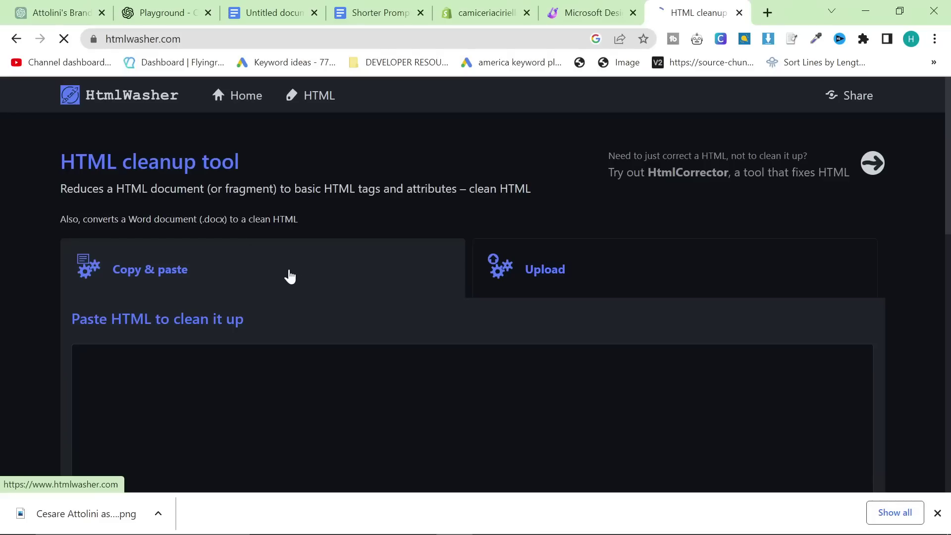
Paste the essay HTML into HtmlWasher, wash it, and copy the cleaned markup.
key("ctrl+v")
scroll(807, 317, "down", 4)
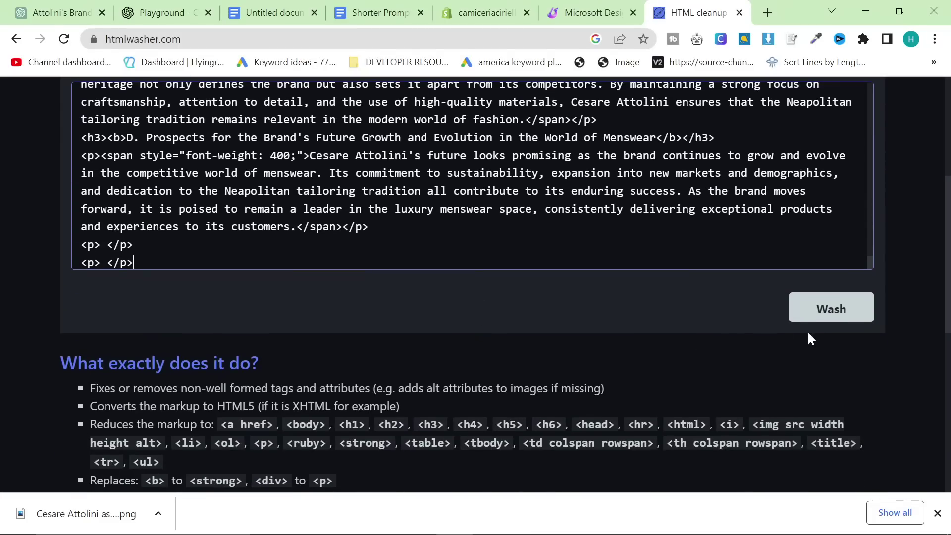
left_click(822, 310)
scroll(504, 296, "down", 5)
left_click(853, 157)
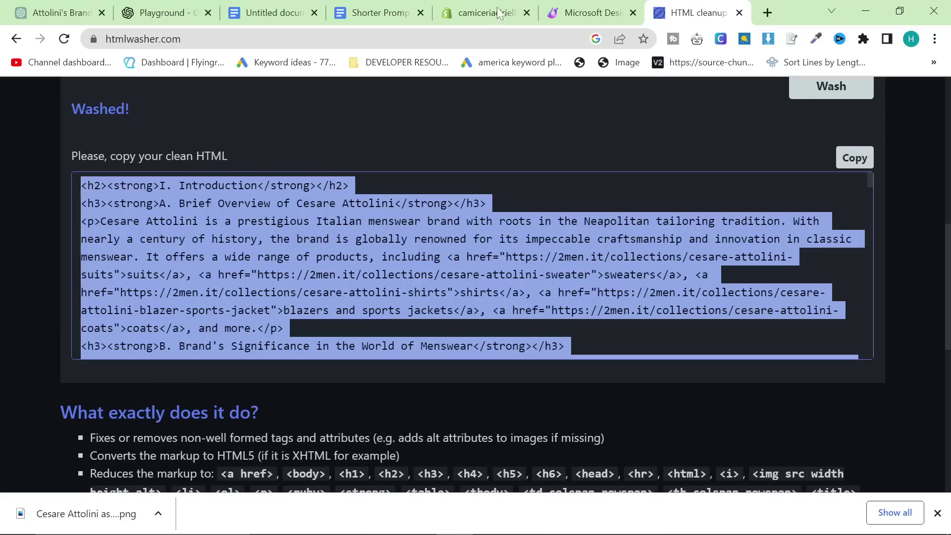
left_click(488, 13)
Replace the post's HTML with the cleaned markup and view it as formatted text.
key("ctrl+v")
scroll(436, 396, "up", 3)
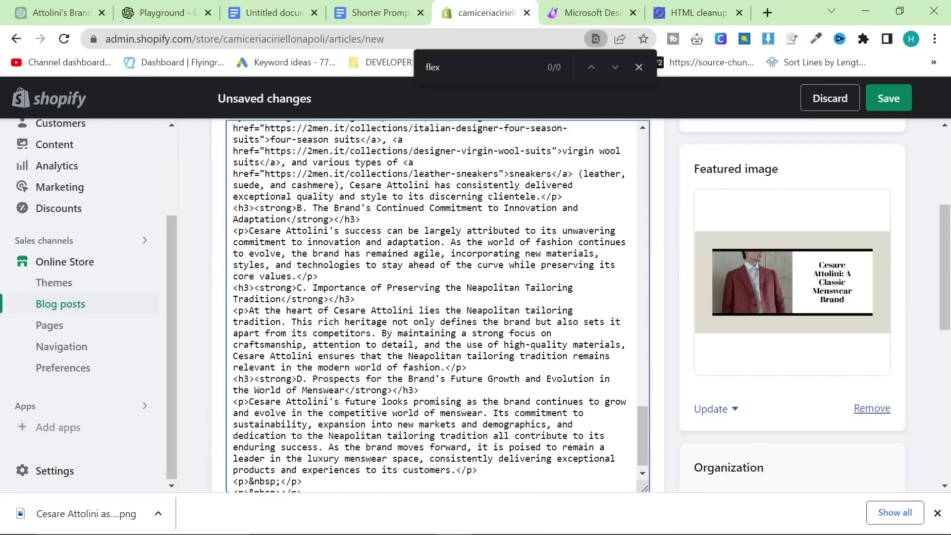
scroll(652, 308, "up", 2)
left_click(629, 326)
Select the whole formatted article in the post body for copying.
scroll(436, 406, "down", 3)
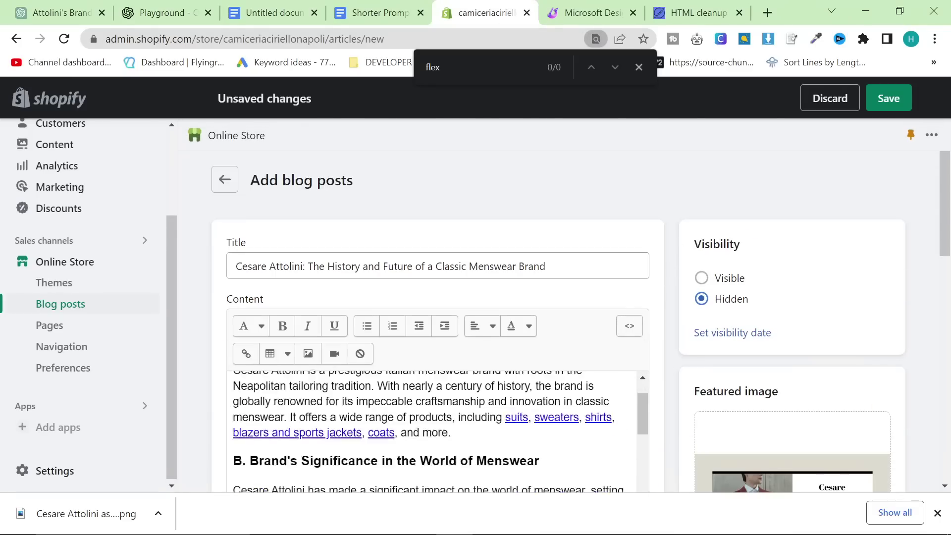
scroll(654, 346, "down", 3)
scroll(436, 357, "down", 15)
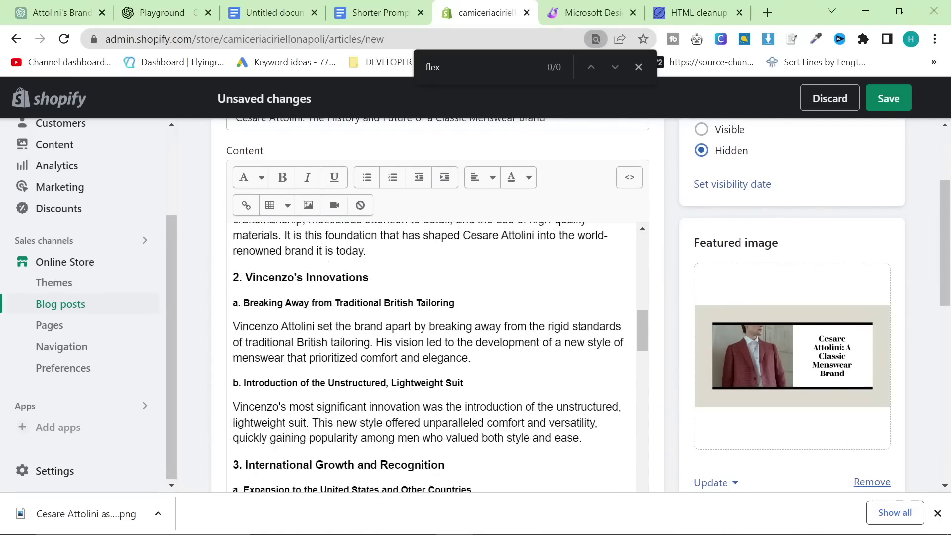
scroll(654, 347, "down", 5)
scroll(436, 247, "down", 10)
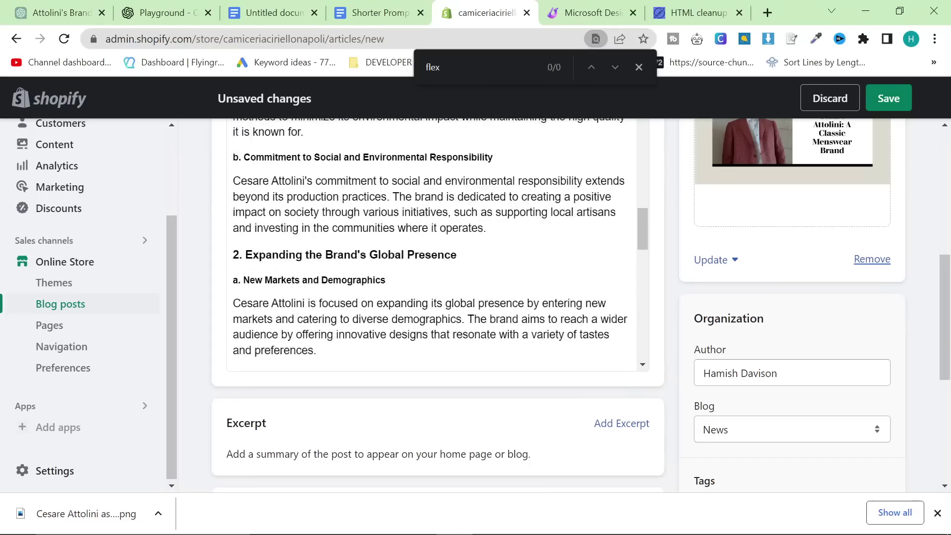
key("ctrl+a")
scroll(707, 283, "up", 3)
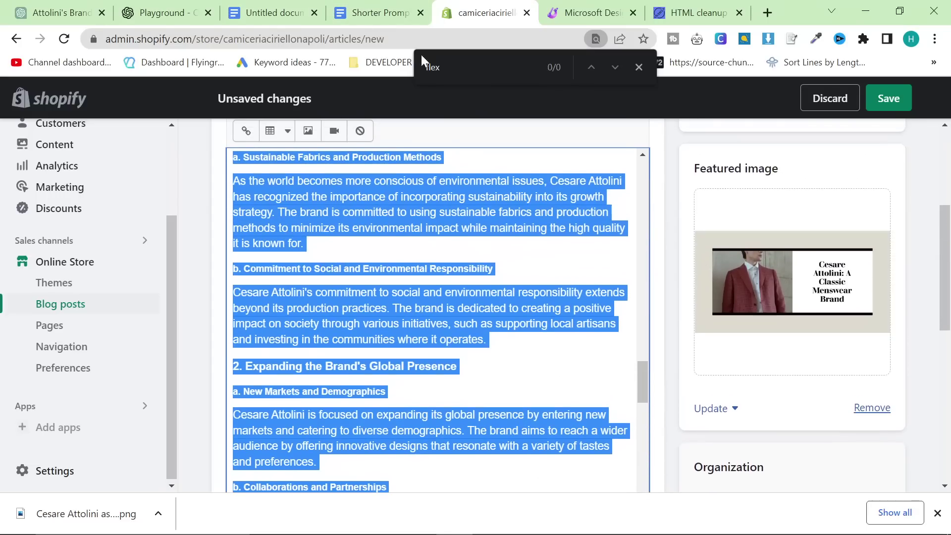
left_click(270, 12)
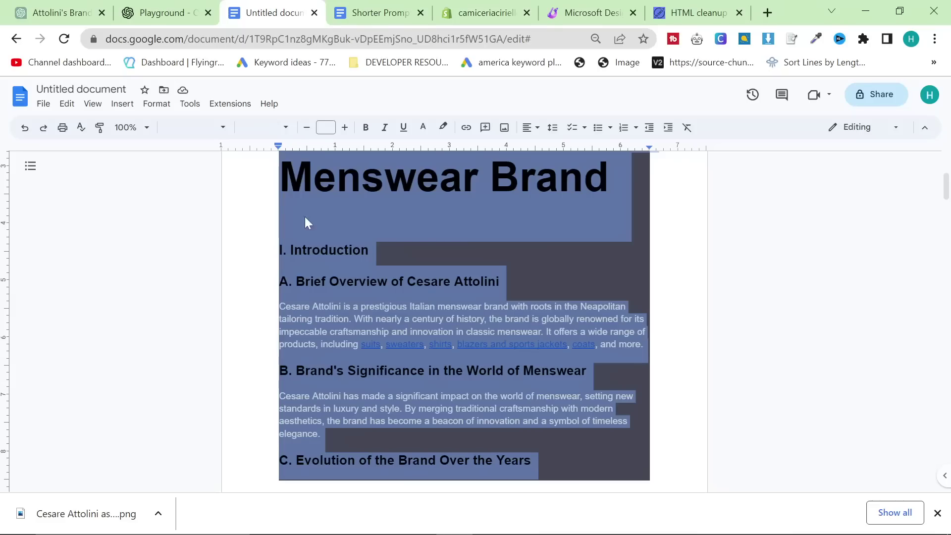
Paste the formatted article over the Google Doc's text and check its word count.
key("ctrl+v")
scroll(464, 297, "up", 15)
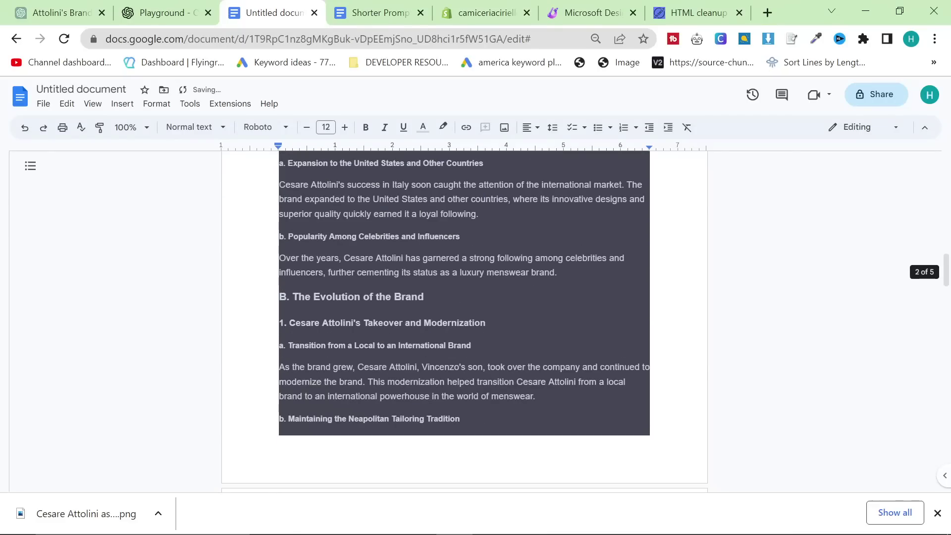
scroll(465, 298, "up", 10)
left_click(190, 103)
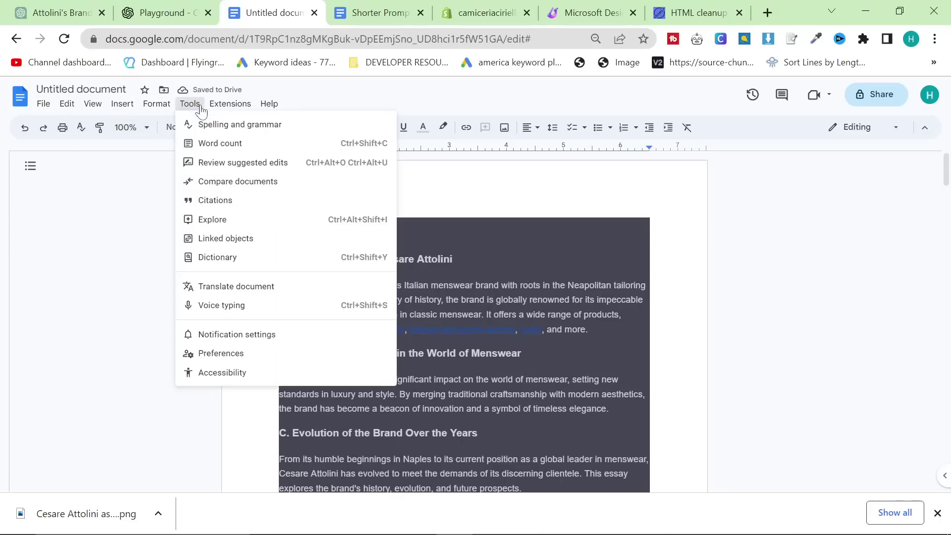
left_click(239, 147)
left_click(533, 382)
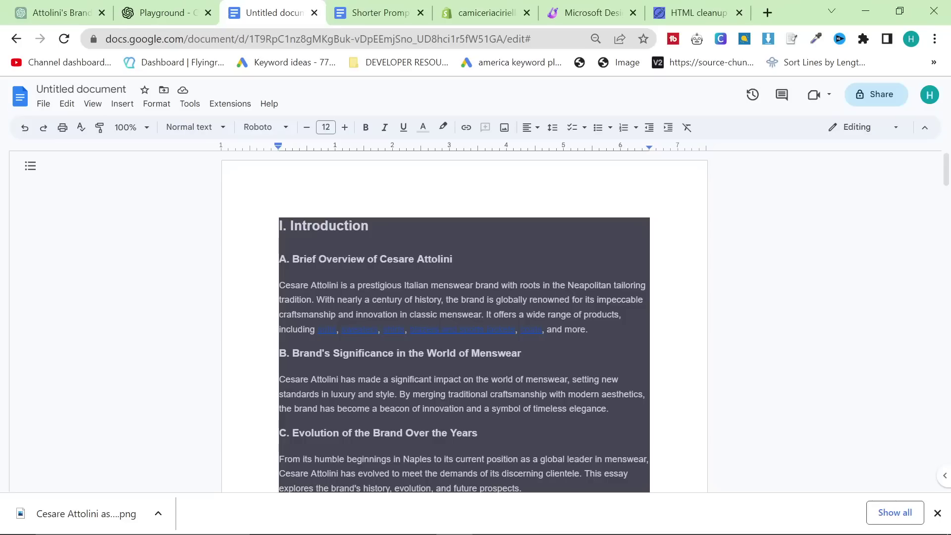
Replace both occurrences of 'essay' with 'blog' in the document.
scroll(464, 322, "down", 15)
scroll(464, 322, "down", 20)
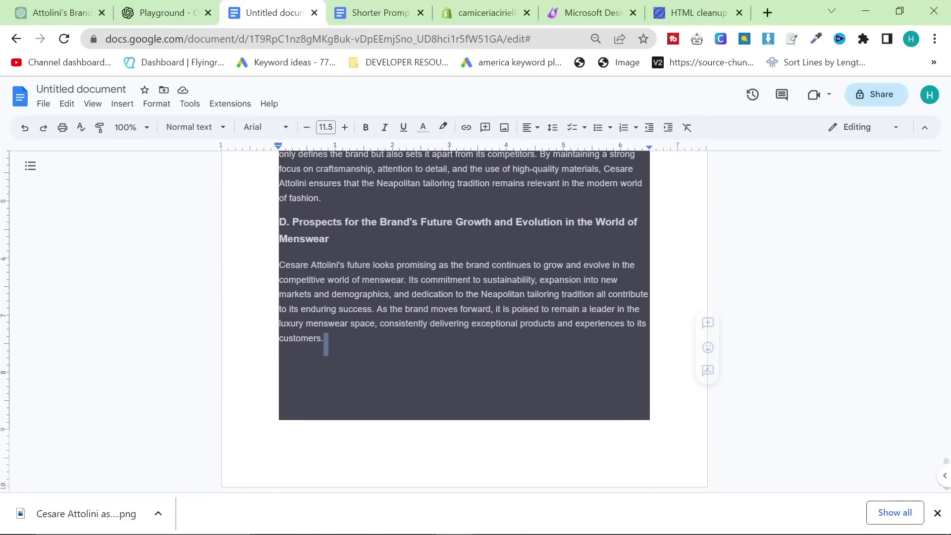
key("ctrl+f")
type("essay")
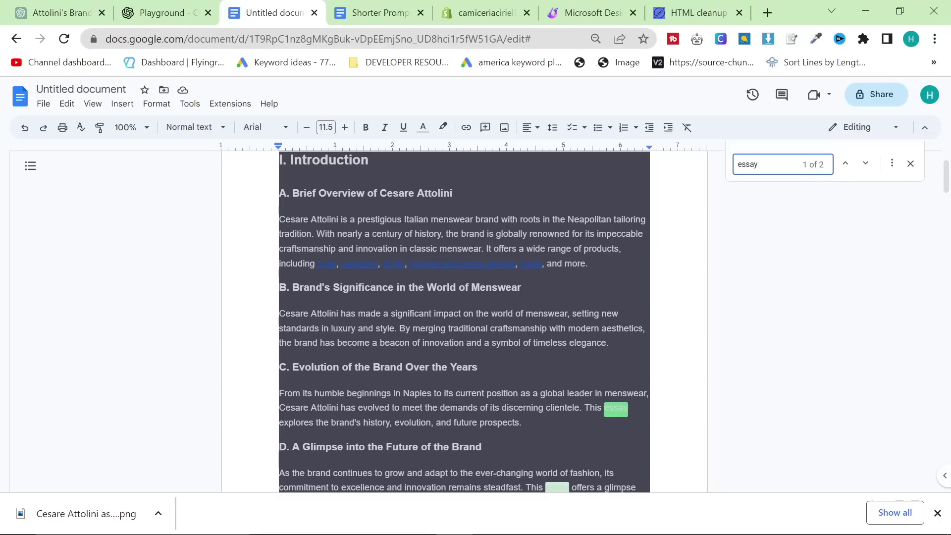
key("Escape")
type("blog")
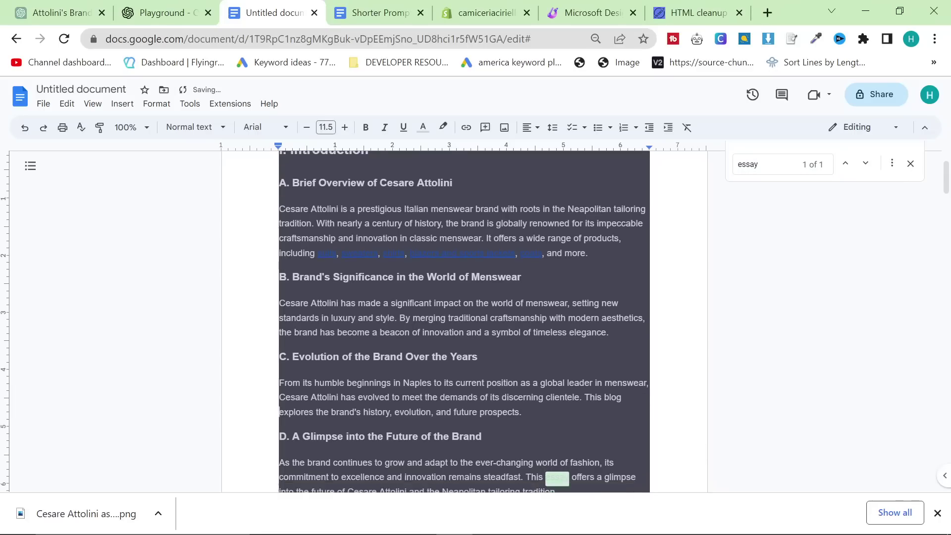
scroll(464, 322, "down", 3)
type("blog")
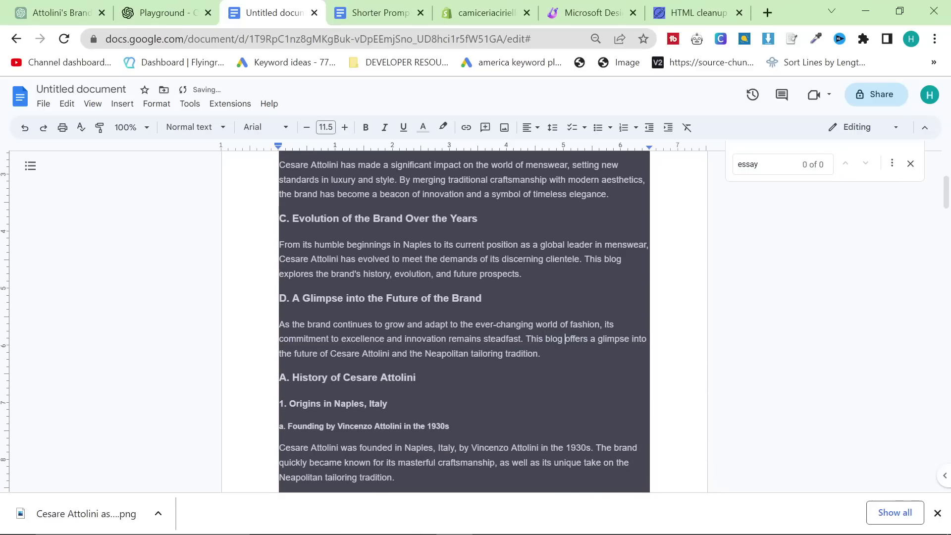
Review and save the hidden post 'Cesare Attolini: The History and Future of a Classic Menswear Brand'.
left_click(501, 7)
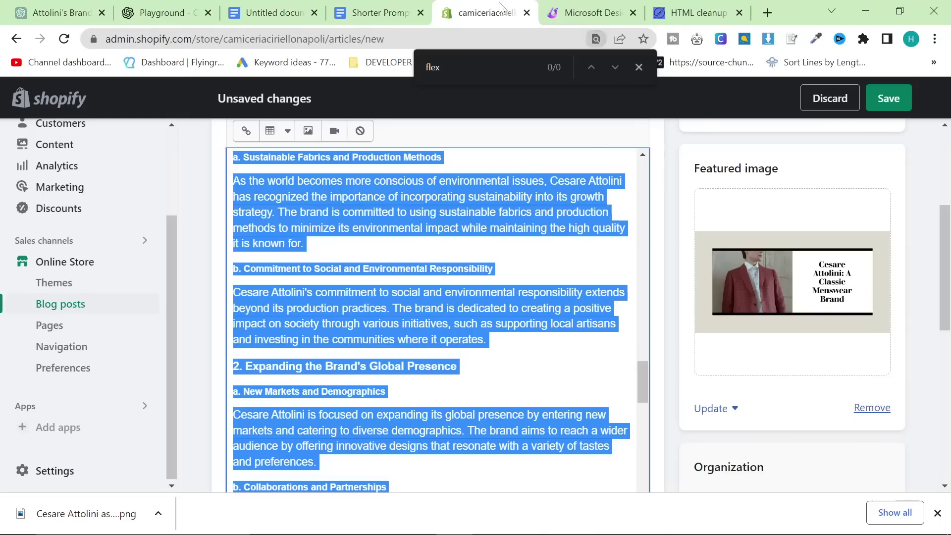
left_click(639, 67)
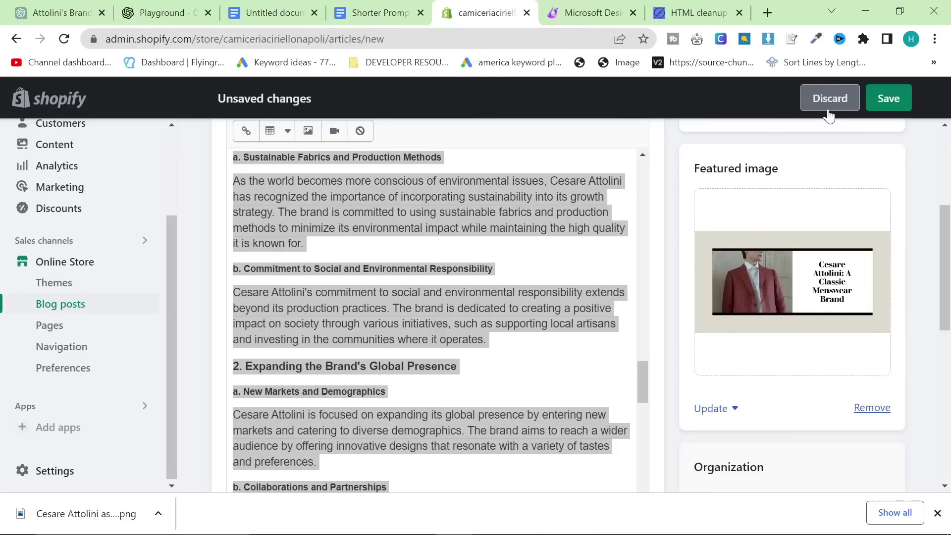
scroll(778, 324, "down", 8)
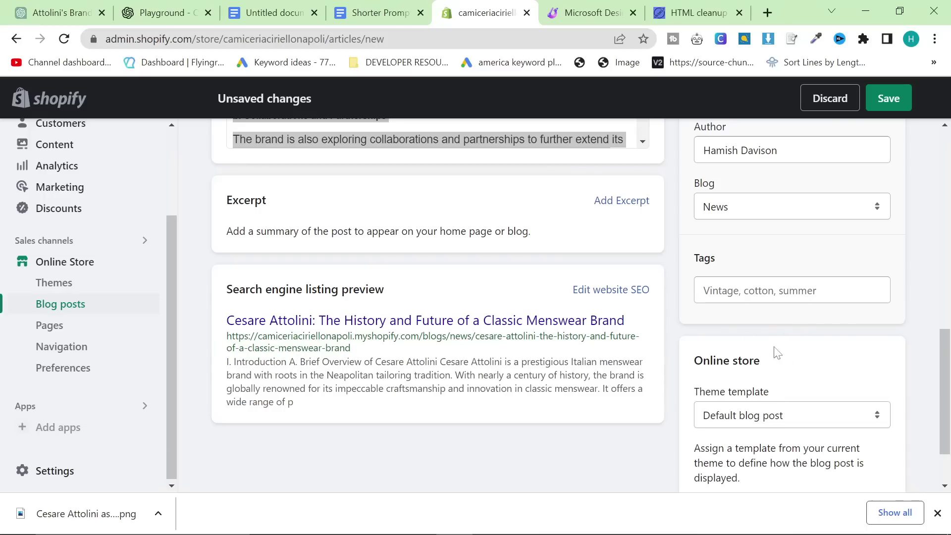
scroll(818, 223, "up", 10)
left_click(875, 99)
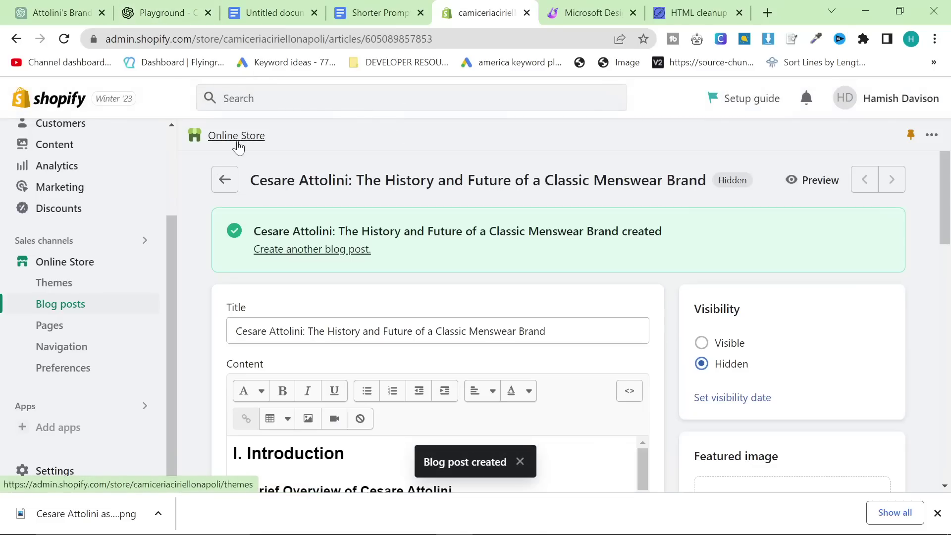
Return to the Attolini's Brand Future chat and scroll through the Body essay response.
left_click(163, 12)
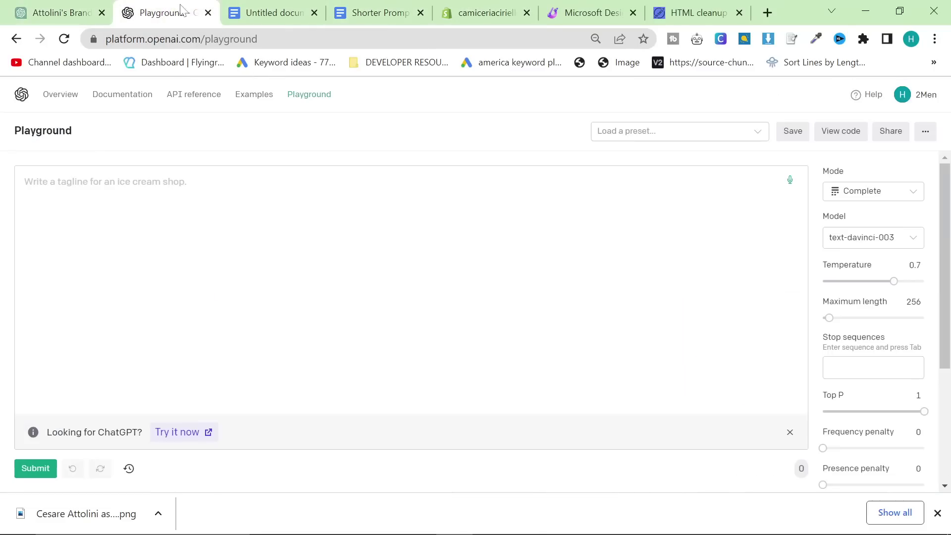
left_click(59, 13)
scroll(319, 185, "up", 20)
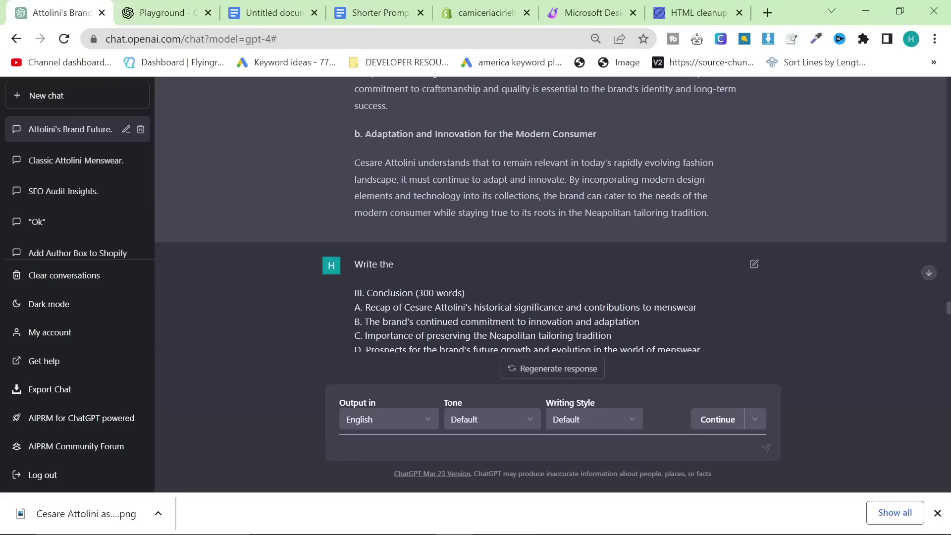
scroll(498, 311, "up", 5)
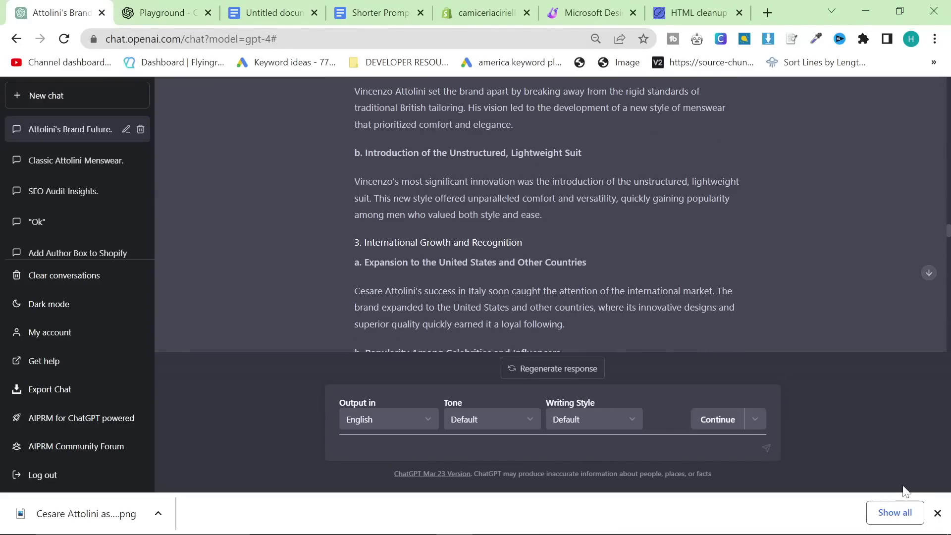
left_click(938, 514)
scroll(476, 263, "up", 5)
scroll(550, 236, "up", 2)
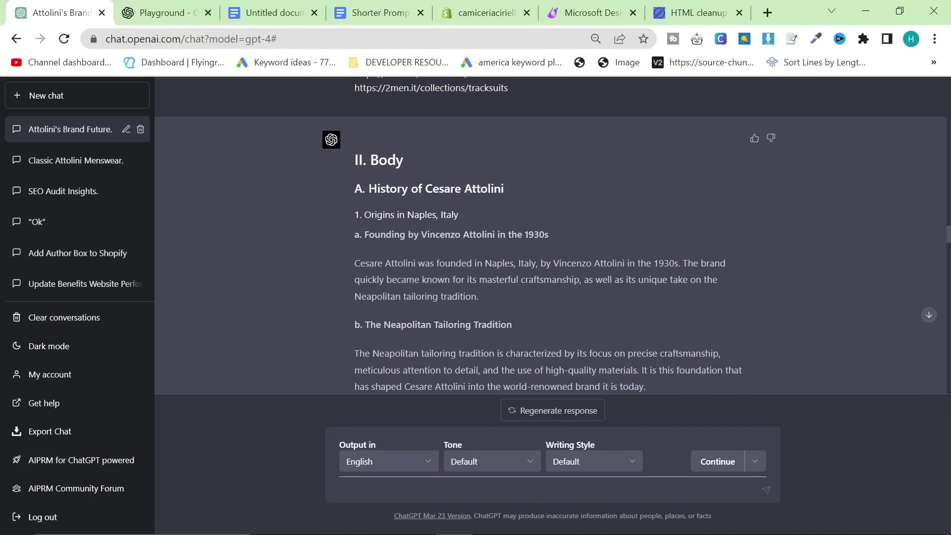
scroll(561, 323, "down", 15)
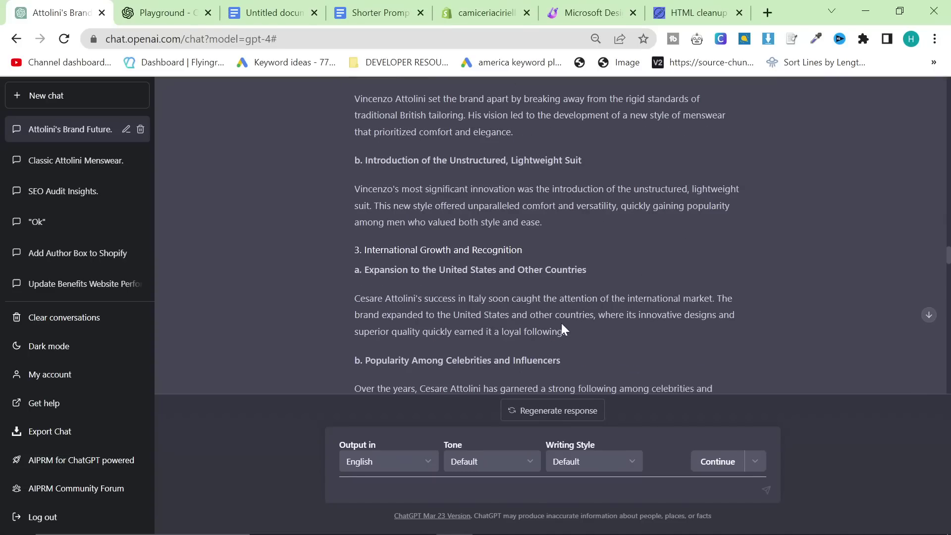